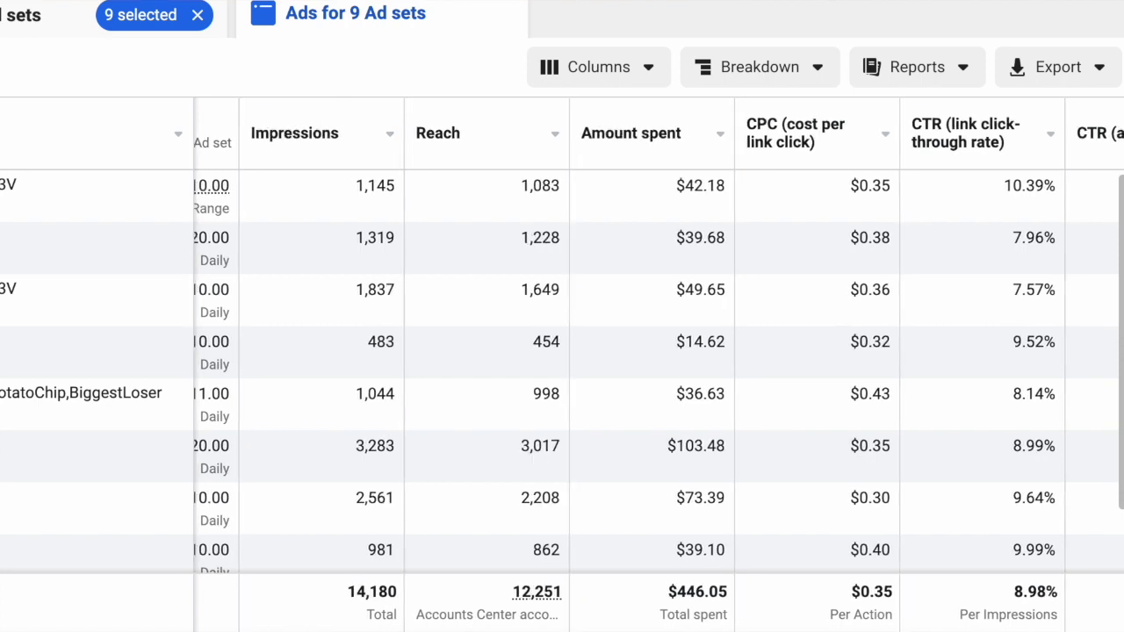
pyautogui.hscroll(1, 658, 351)
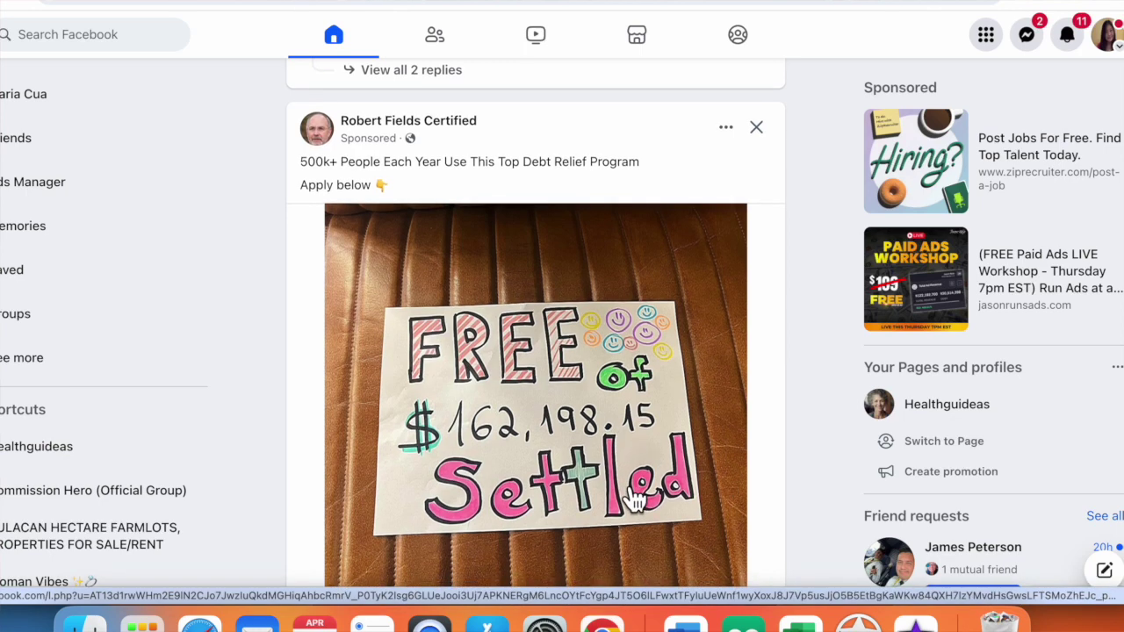
# Step: Browse the Facebook home feed and examine the sponsored ads and page posts, including their creatives, copy and engagement
pyautogui.scroll(-1, 636, 500)
pyautogui.scroll(-4, 636, 500)
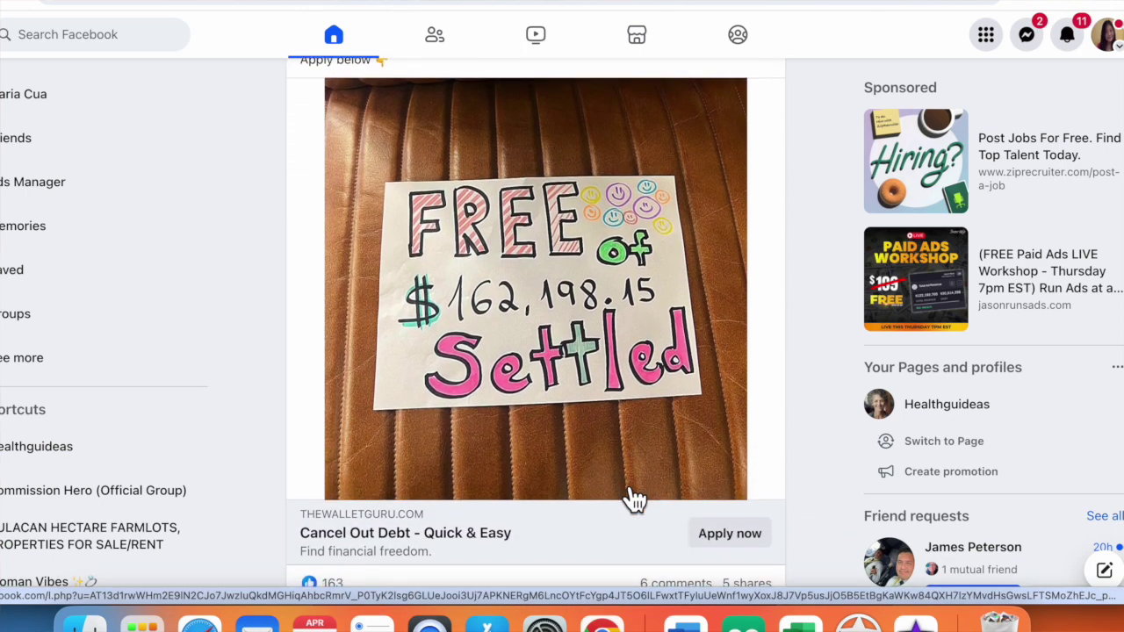
pyautogui.scroll(-4, 634, 498)
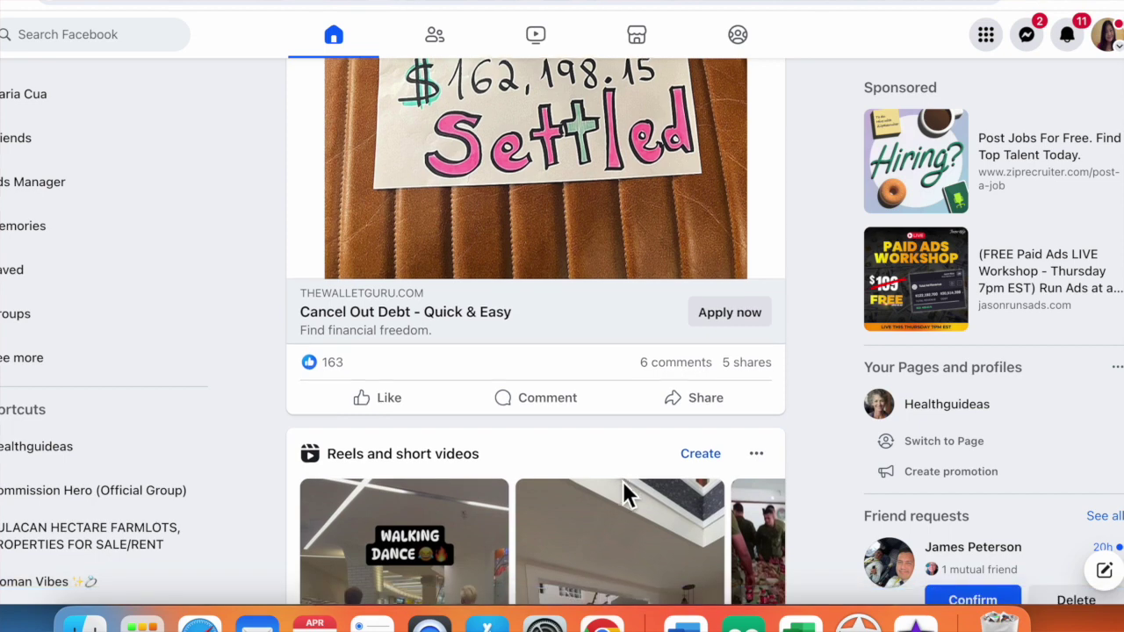
pyautogui.scroll(-3, 623, 481)
pyautogui.scroll(-3, 623, 481)
pyautogui.scroll(-5, 623, 482)
pyautogui.scroll(-2, 622, 481)
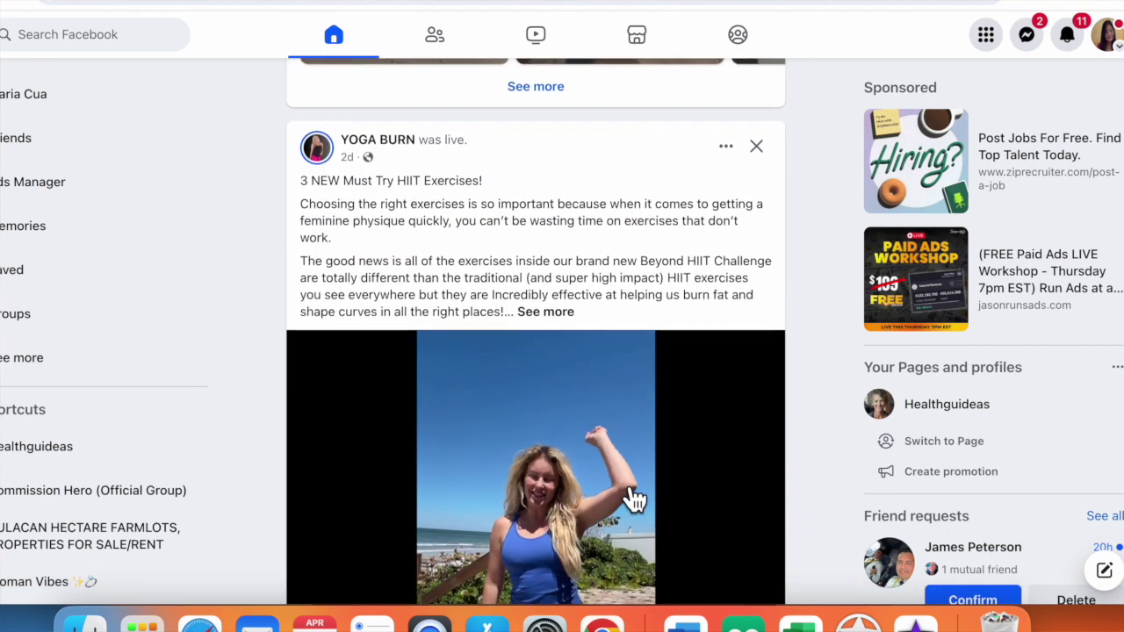
pyautogui.scroll(-3, 625, 488)
pyautogui.scroll(-3, 634, 498)
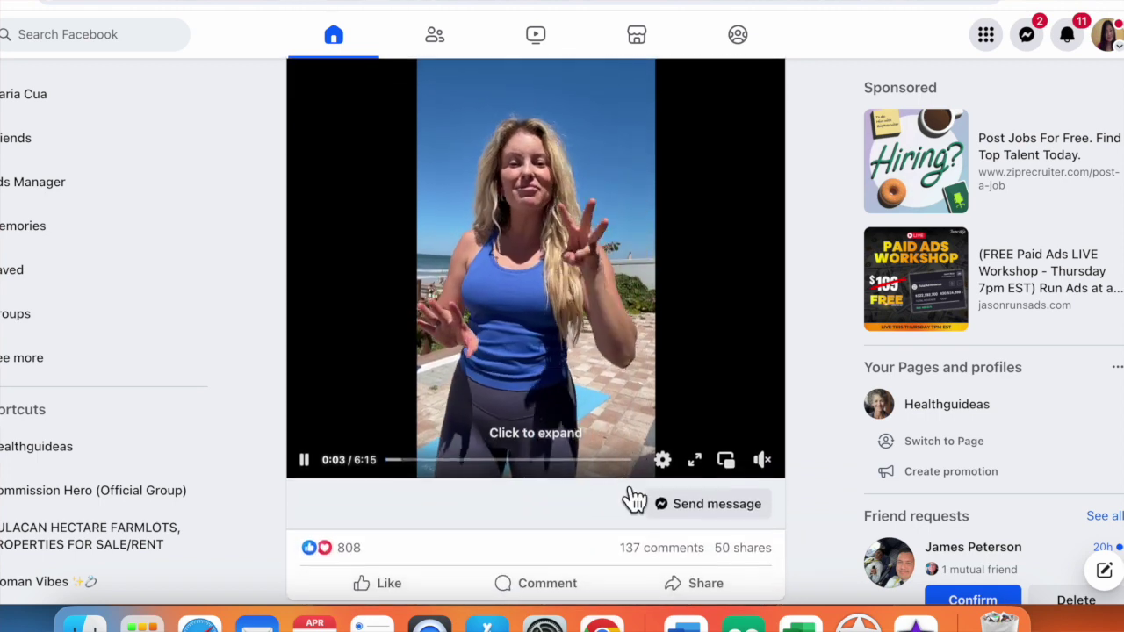
pyautogui.scroll(-2, 627, 495)
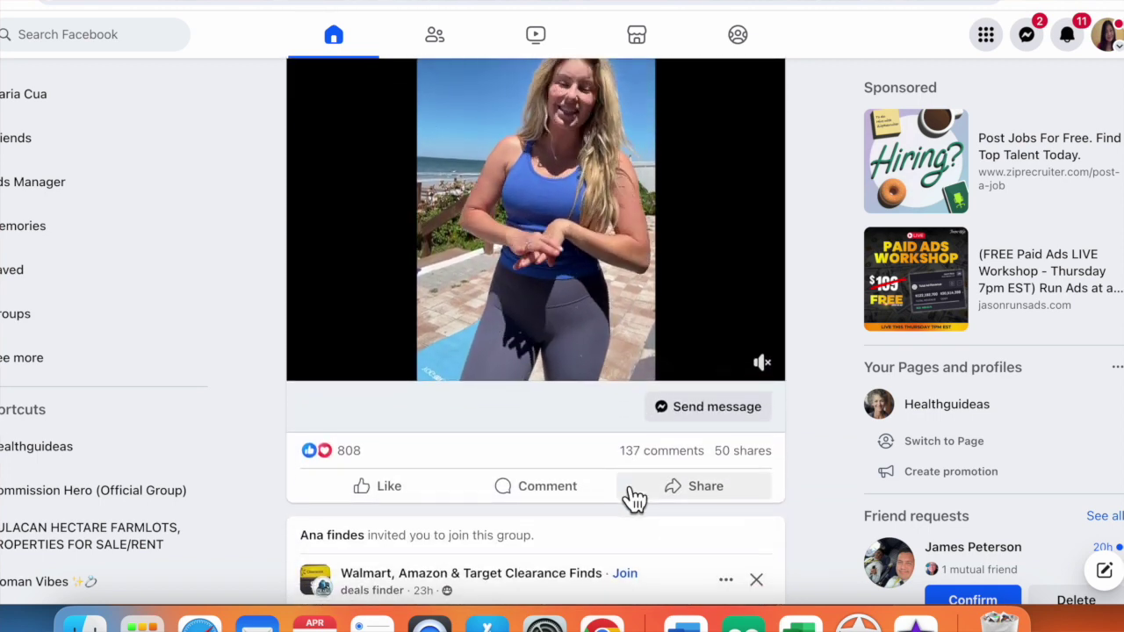
pyautogui.scroll(-3, 624, 492)
pyautogui.scroll(-3, 623, 492)
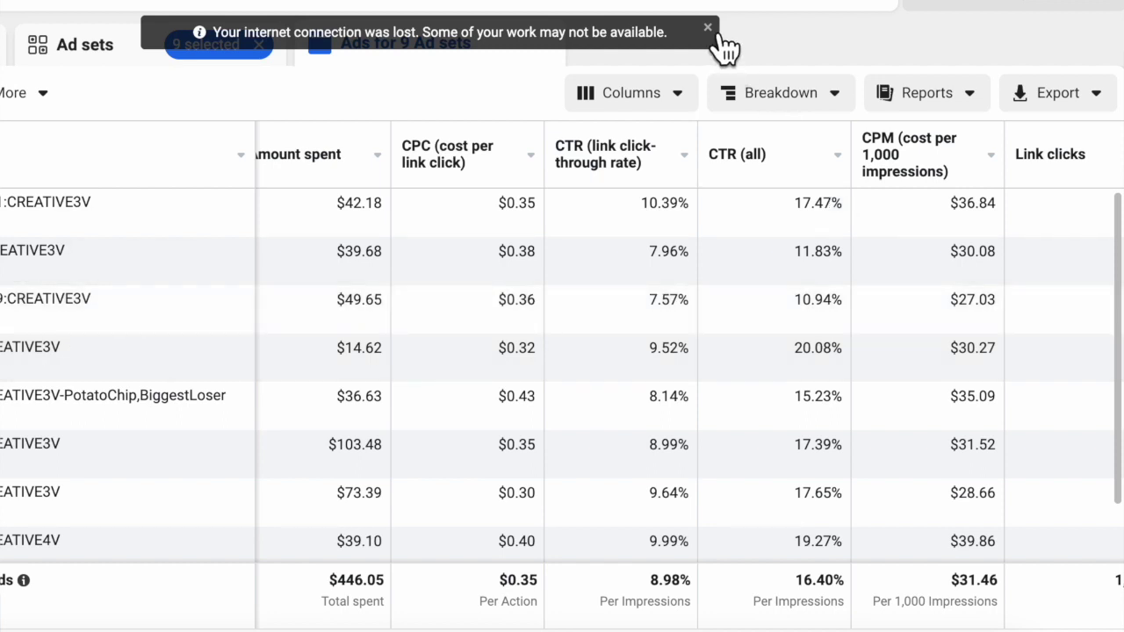
# Step: Dismiss the connection notice and review the CPC, CTR and CPM metrics of the ads in the nine selected ad sets
pyautogui.click(708, 28)
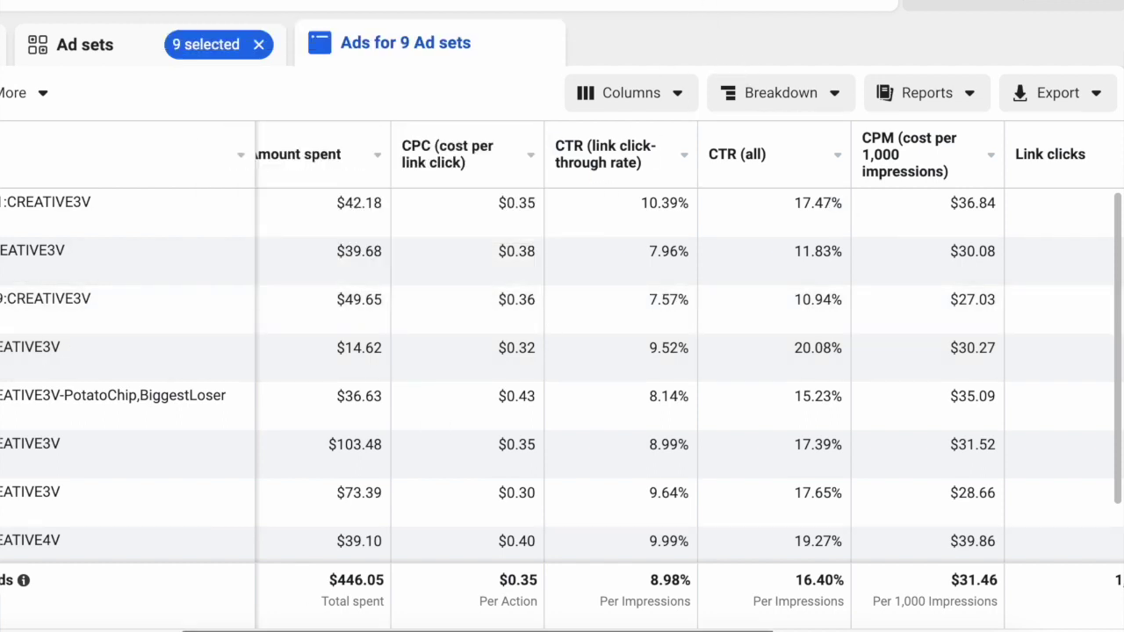
pyautogui.hscroll(-5, 426, 177)
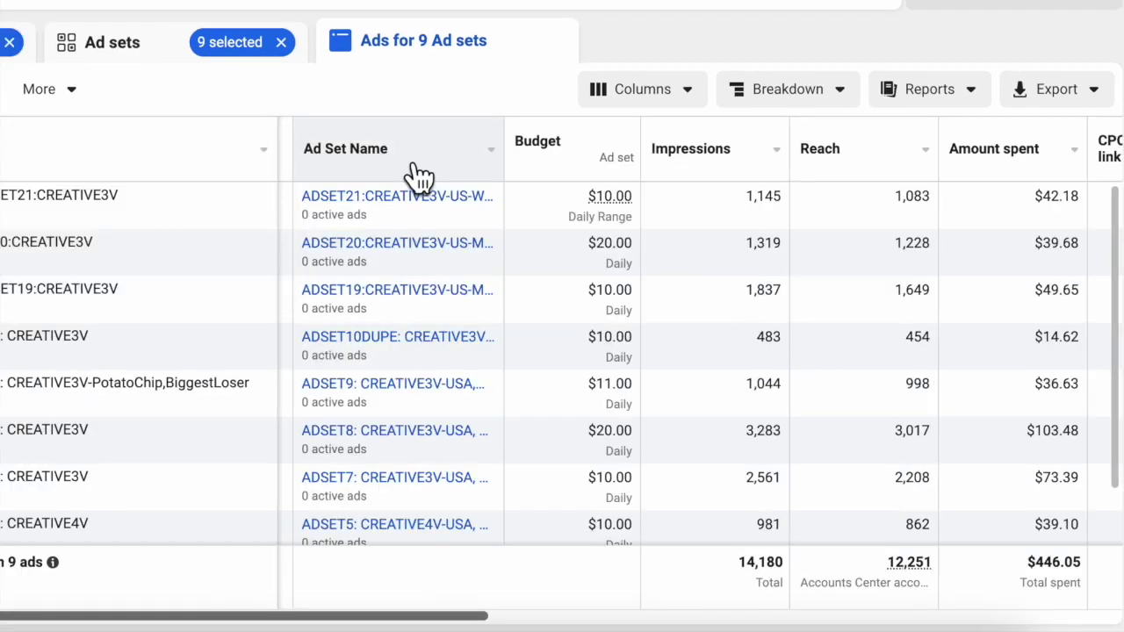
pyautogui.hscroll(4, 832, 188)
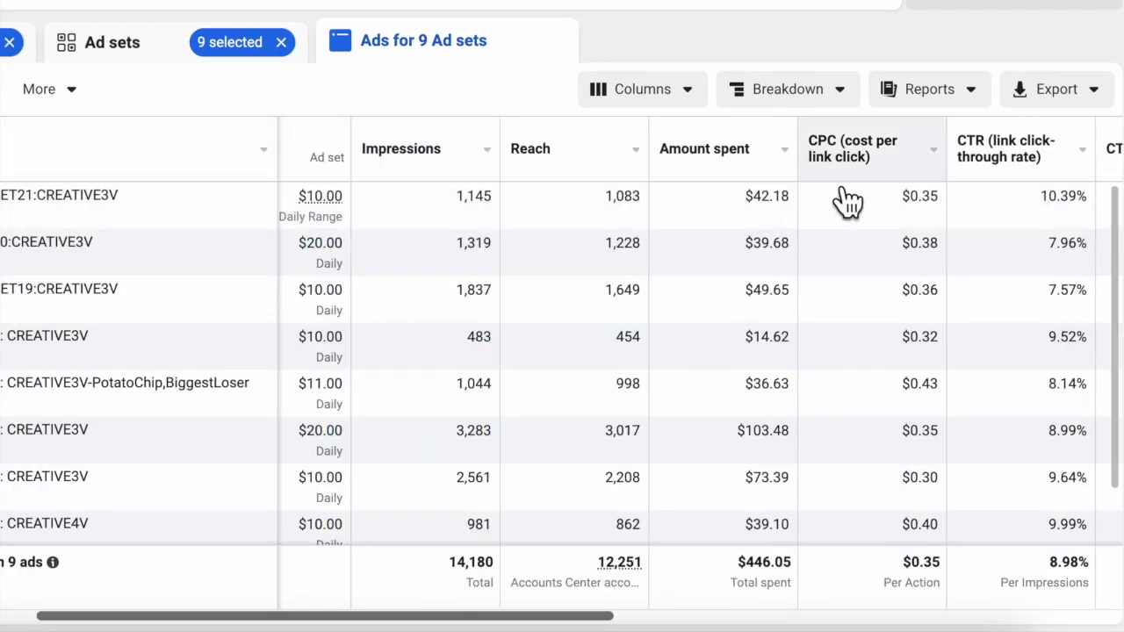
pyautogui.hscroll(4, 843, 201)
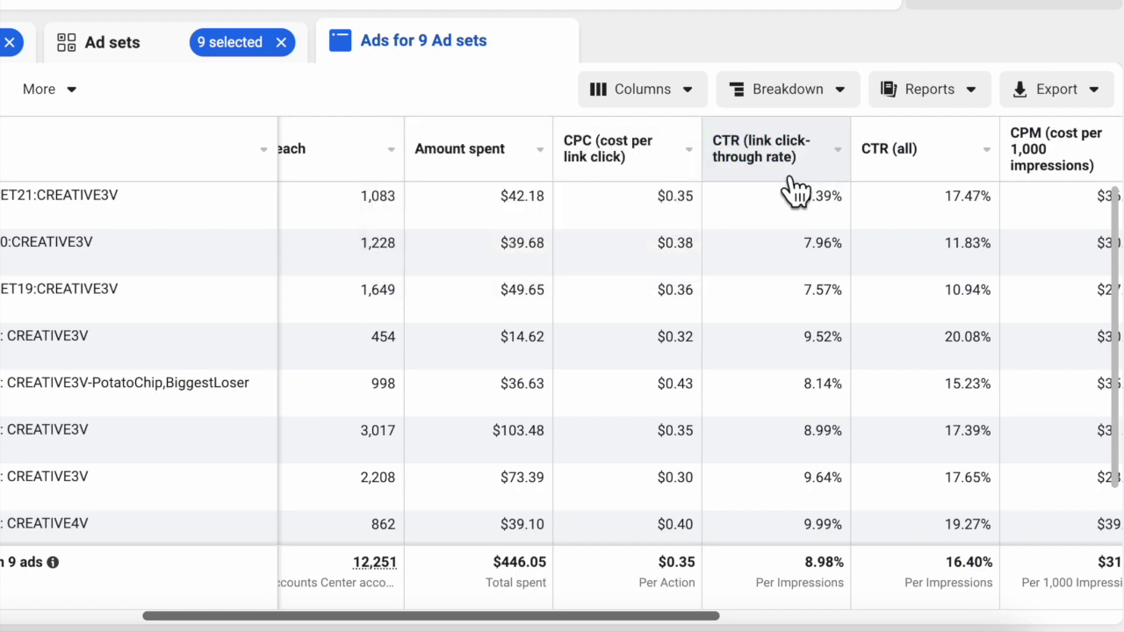
pyautogui.moveTo(762, 183)
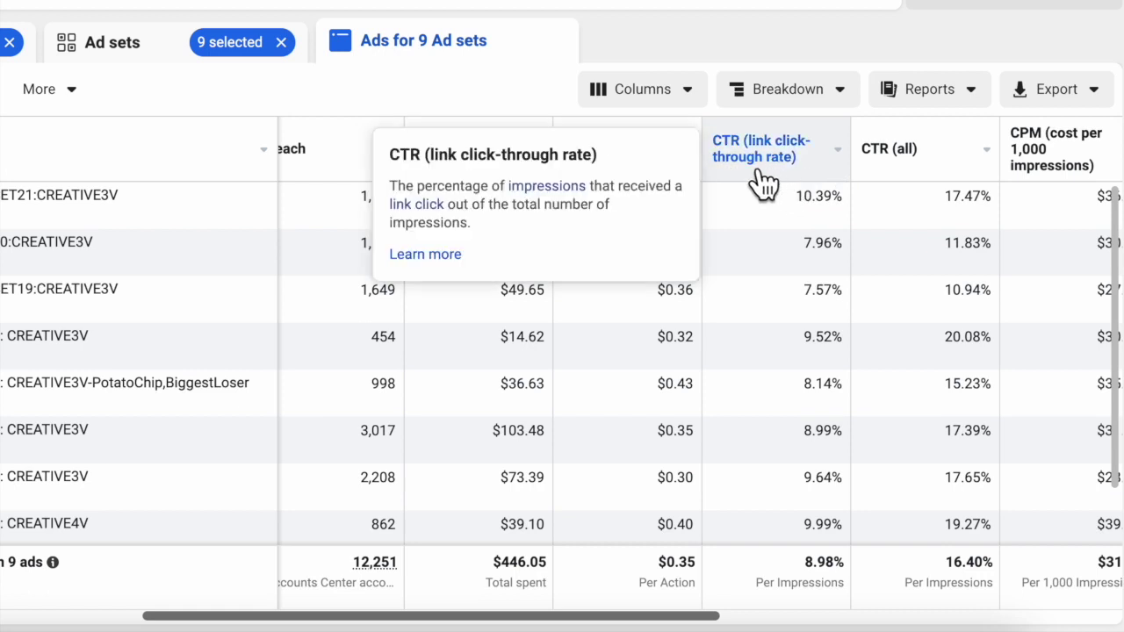
pyautogui.hscroll(4, 908, 187)
pyautogui.hscroll(1, 733, 615)
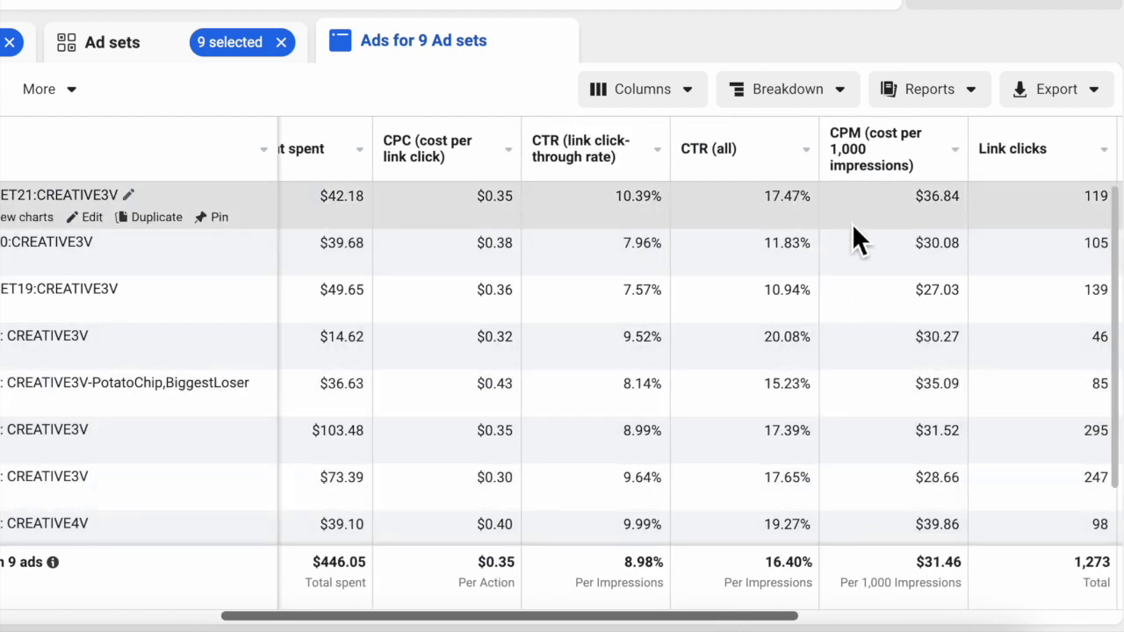
pyautogui.hscroll(2, 899, 352)
pyautogui.hscroll(-6, 564, 229)
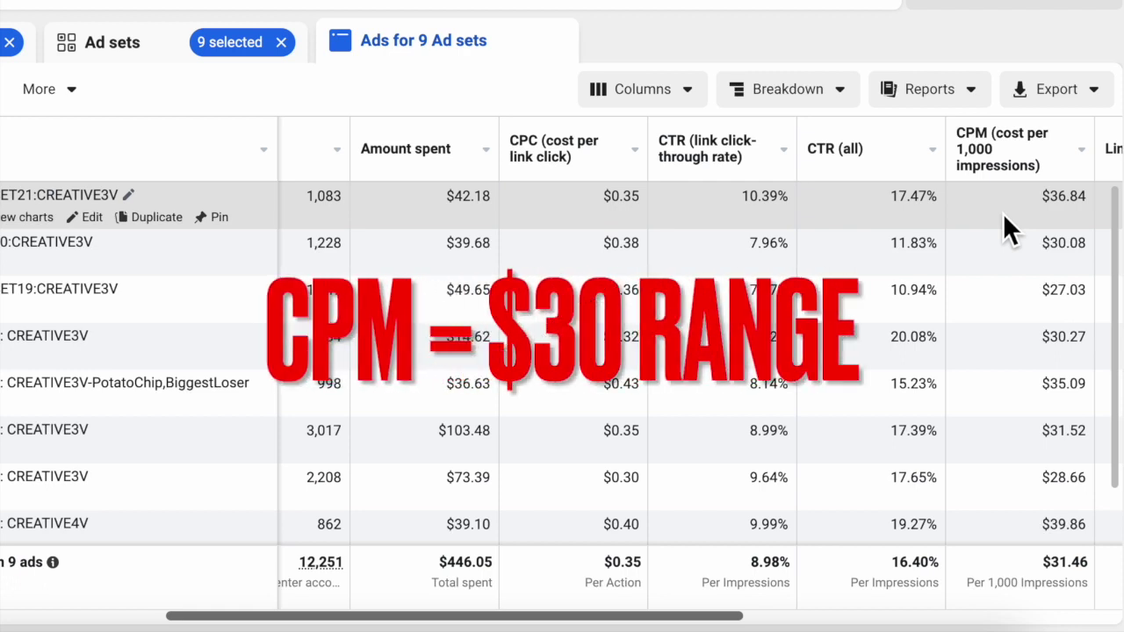
pyautogui.hscroll(2, 828, 293)
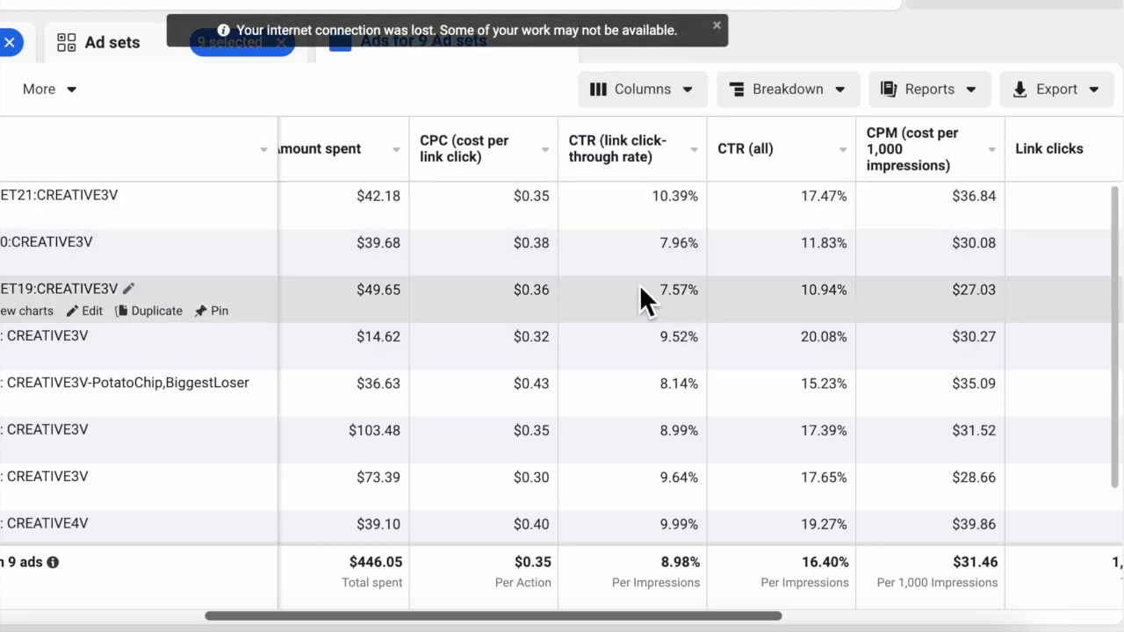
# Step: Open column customization for the ads table and search the available metrics for "cpc"
pyautogui.click(702, 105)
pyautogui.scroll(-5, 589, 494)
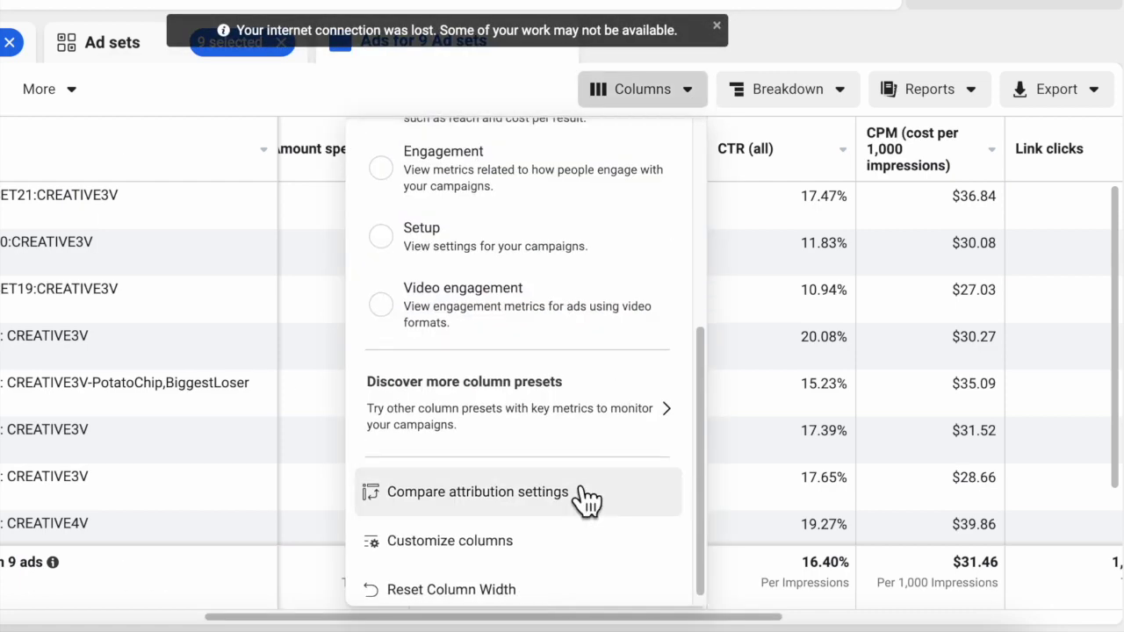
pyautogui.click(504, 545)
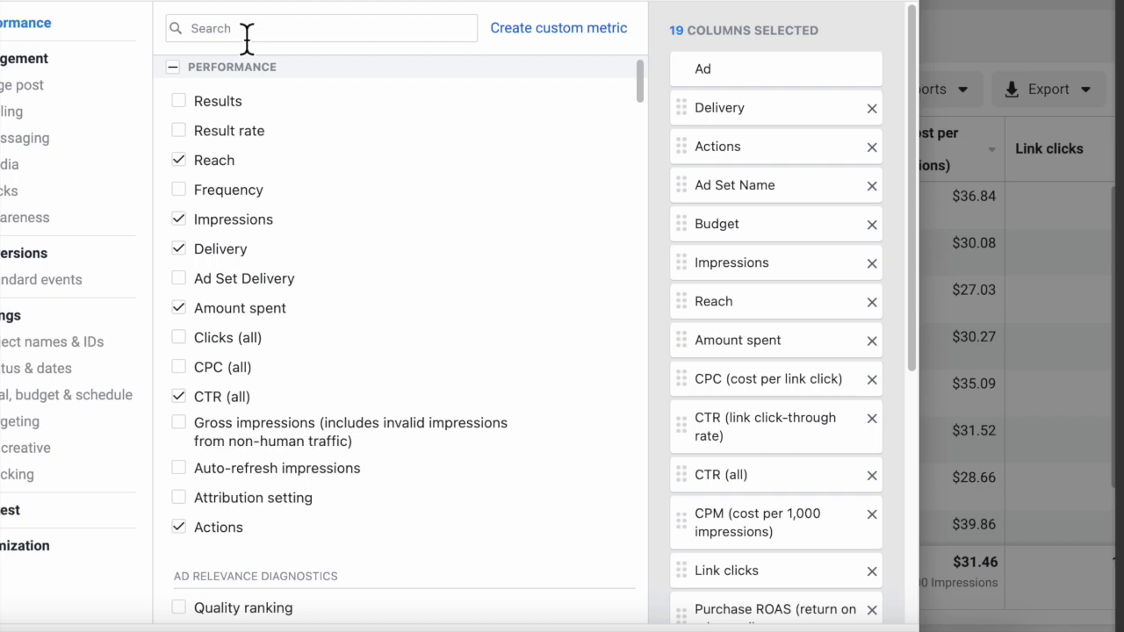
pyautogui.click(245, 39)
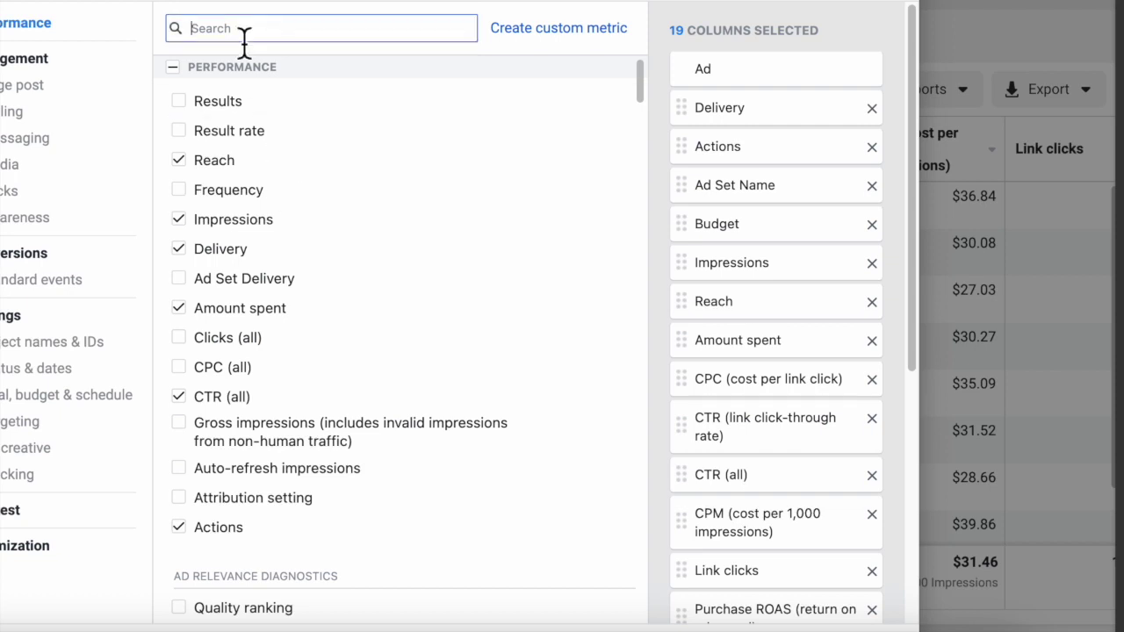
pyautogui.write('cpc')
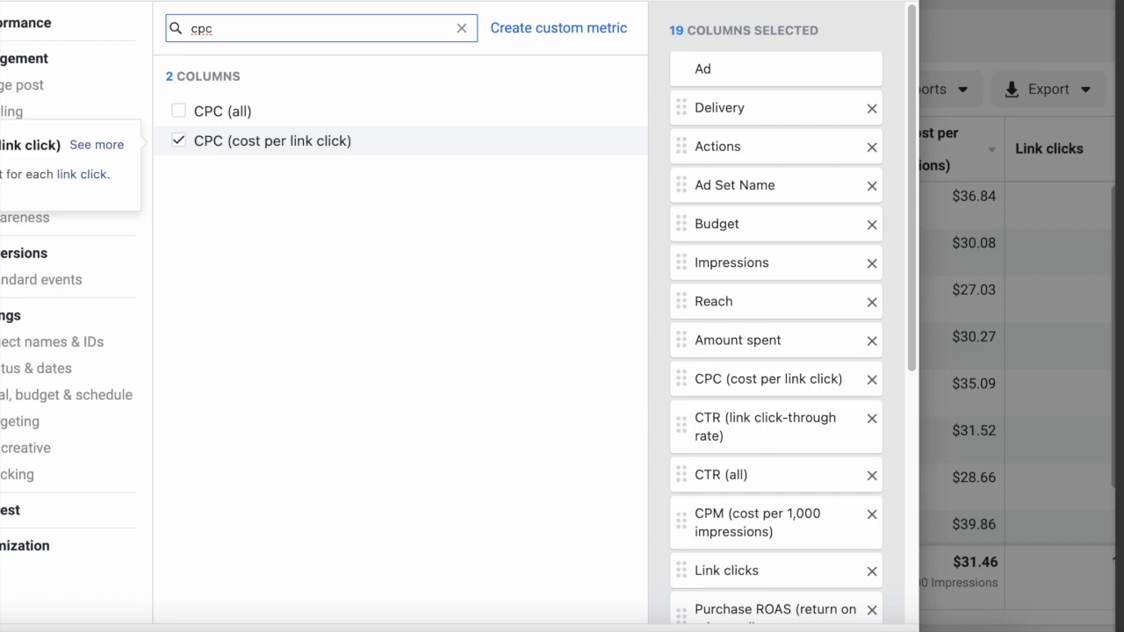
# Step: Search the available metrics for "ctr" and "cpm" and check which of their columns are included
pyautogui.moveTo(181, 26); pyautogui.dragTo(172, 26)
pyautogui.write('ctr')
pyautogui.click(185, 140)
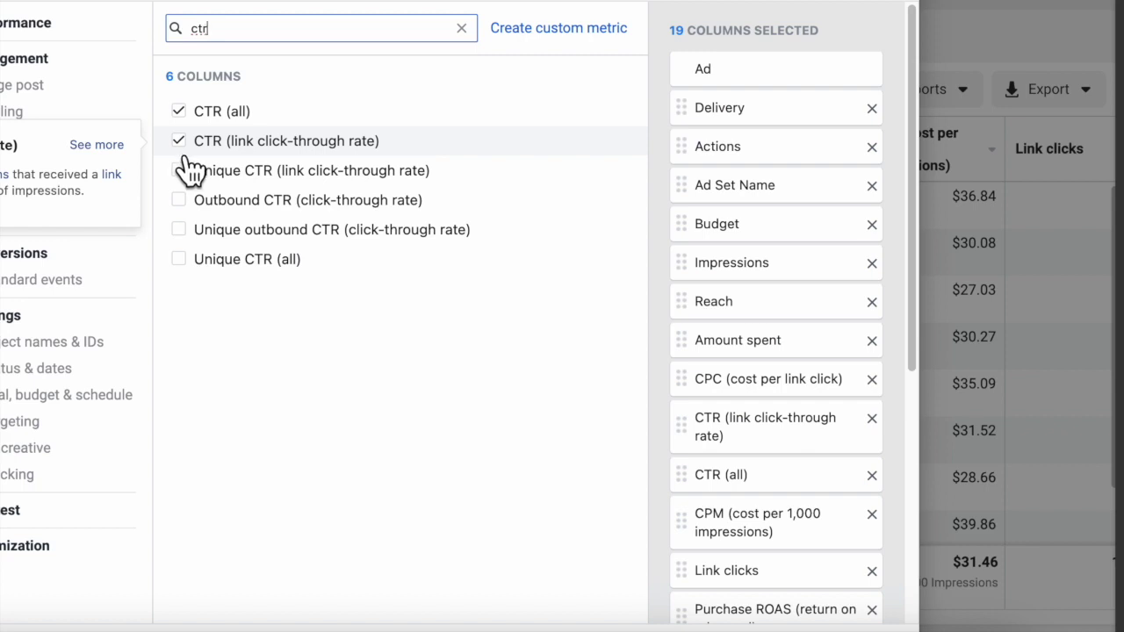
pyautogui.doubleClick(199, 28)
pyautogui.write('cpm')
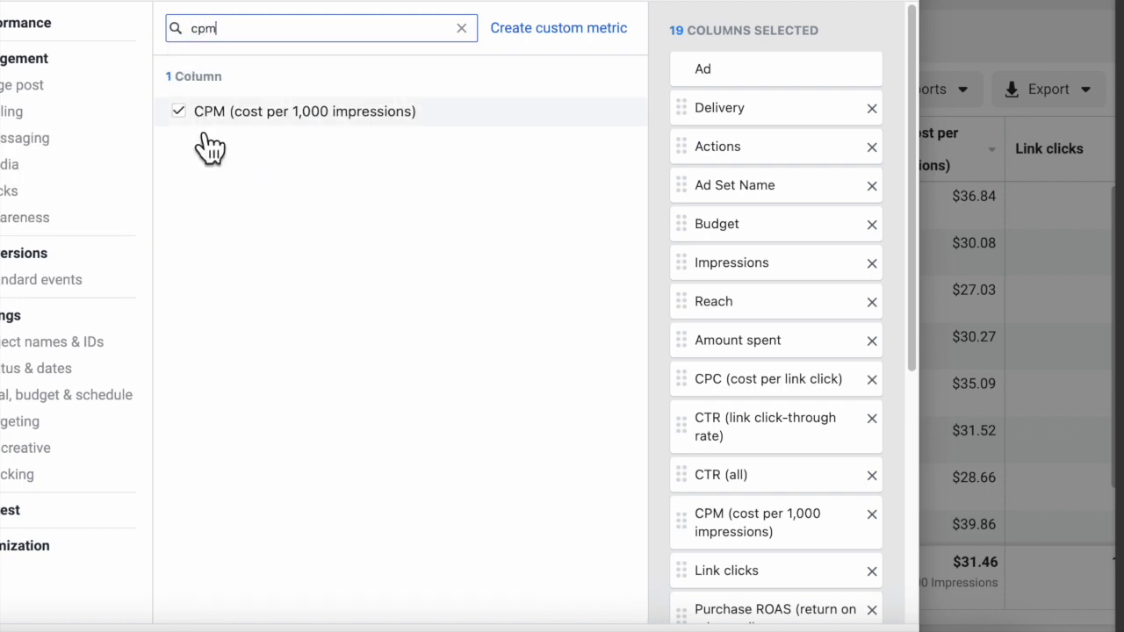
pyautogui.moveTo(220, 147)
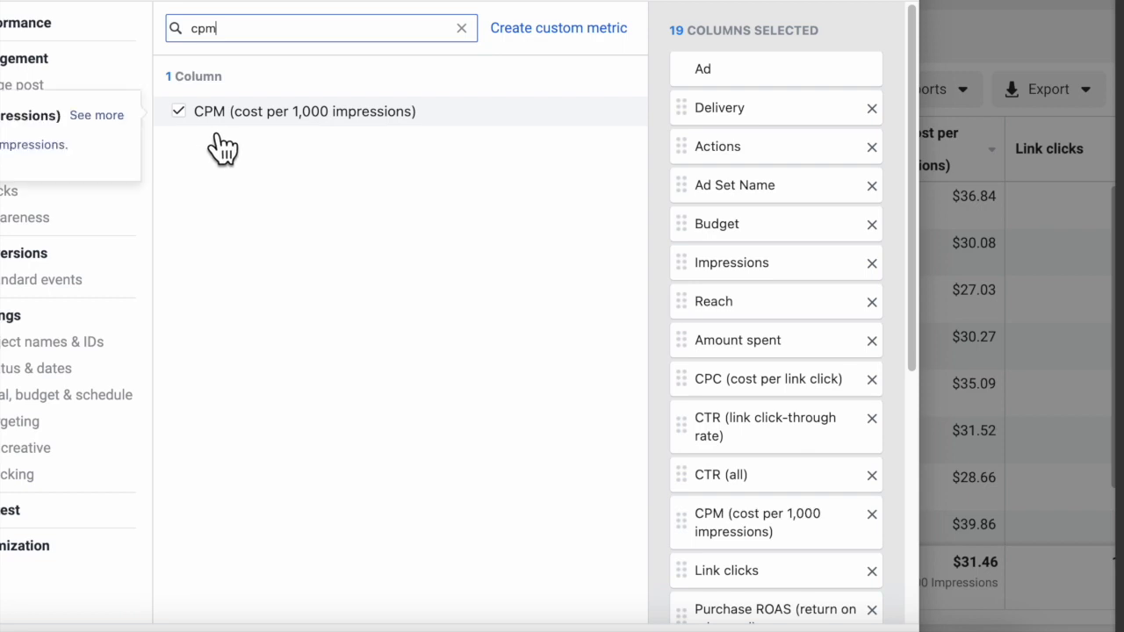
# Step: Search the available metrics for "link" and review the list of selected columns
pyautogui.hotkey('ctrl', 'a')
pyautogui.write('link')
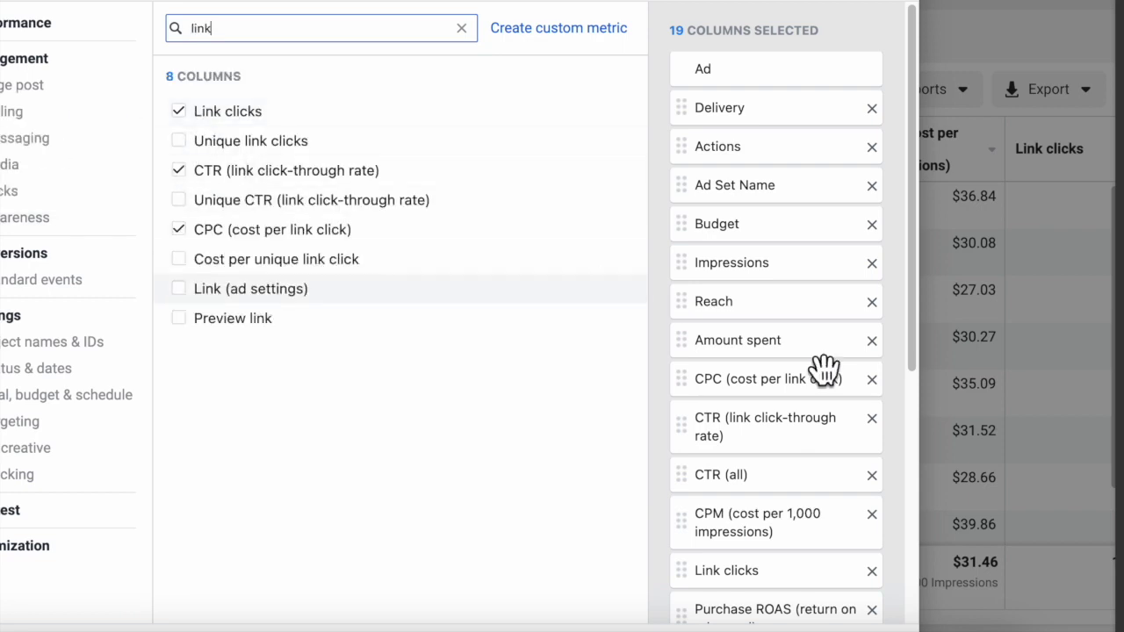
pyautogui.scroll(-1, 815, 368)
pyautogui.scroll(-3, 836, 353)
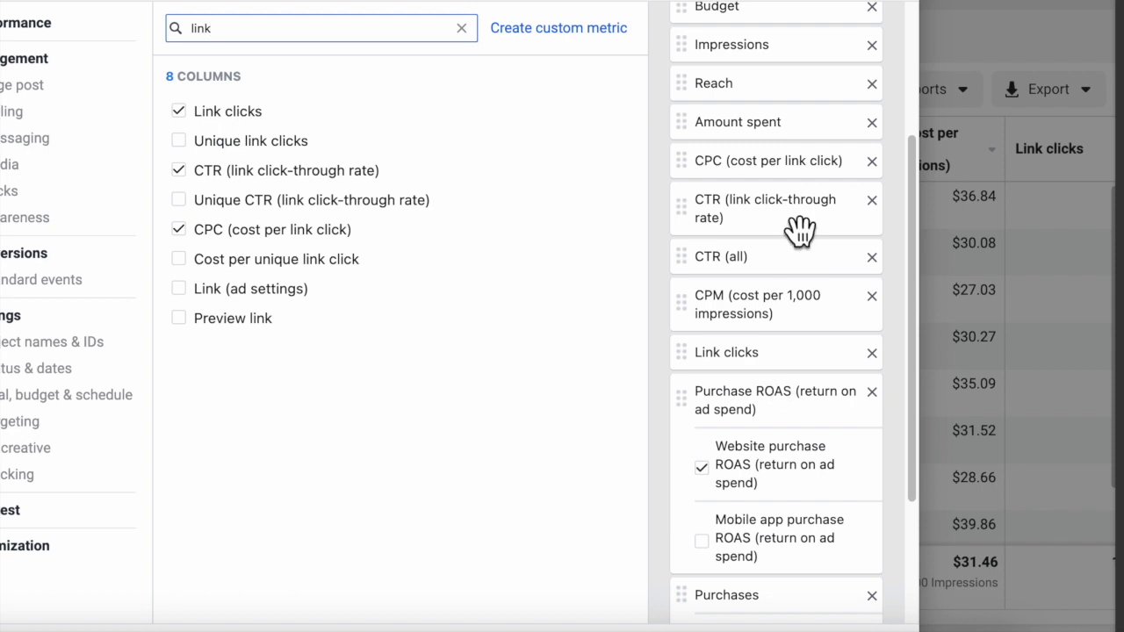
pyautogui.scroll(4, 812, 365)
pyautogui.scroll(-4, 773, 352)
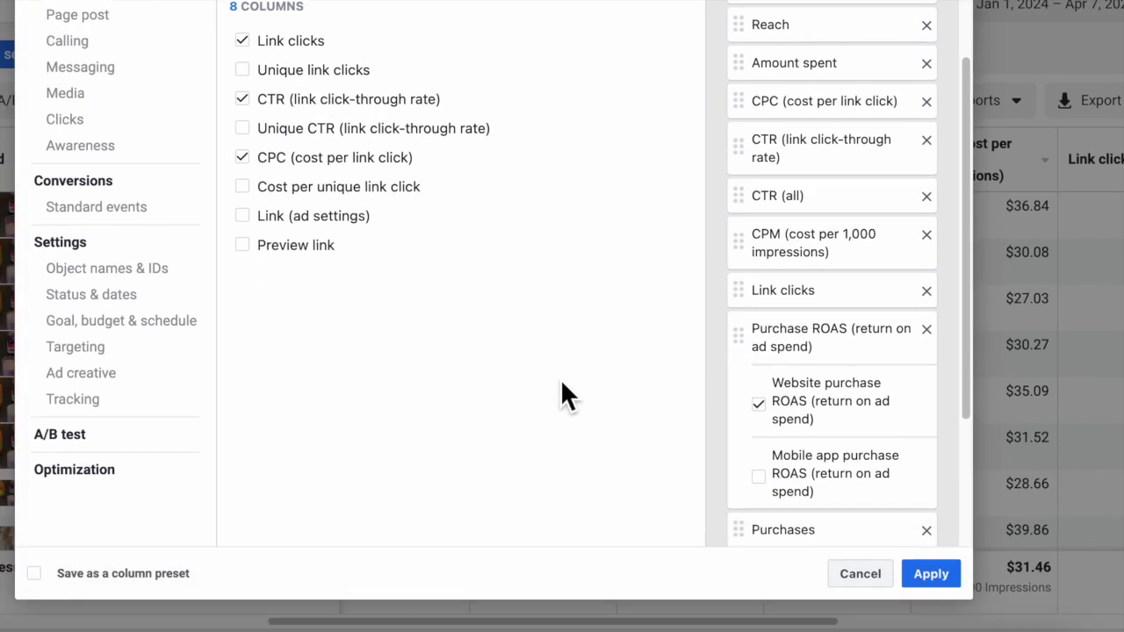
# Step: Save the column selection as a preset named "MY KPI'S" and apply it to the ads table
pyautogui.click(50, 586)
pyautogui.write("MY KPI'S")
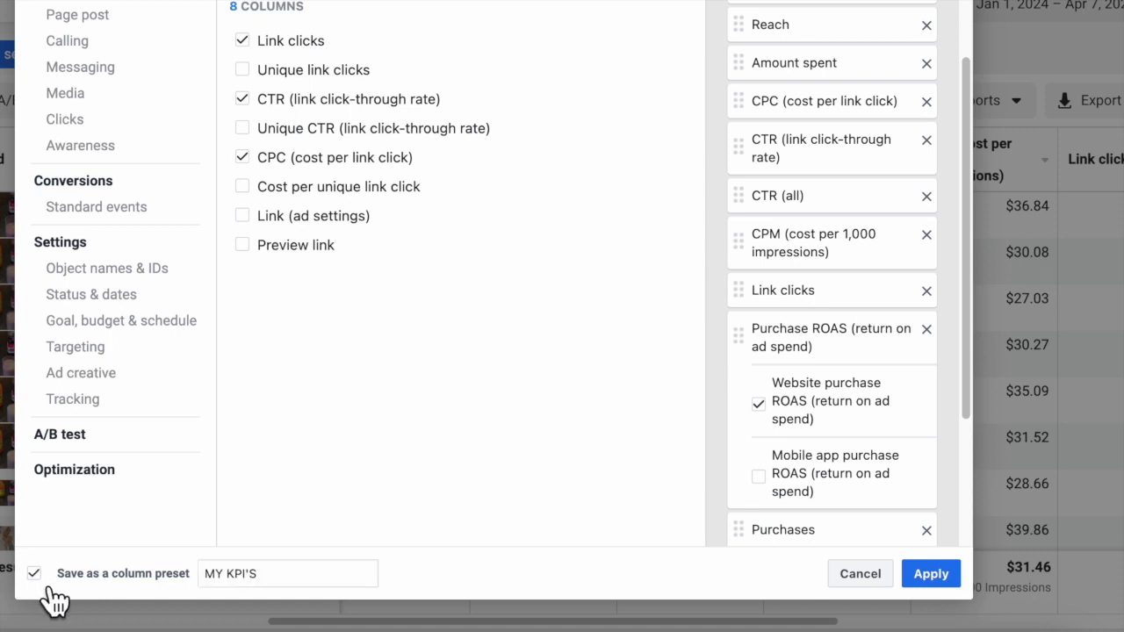
pyautogui.click(272, 592)
pyautogui.tripleClick(289, 585)
pyautogui.click(290, 580)
pyautogui.moveTo(283, 579); pyautogui.dragTo(207, 589)
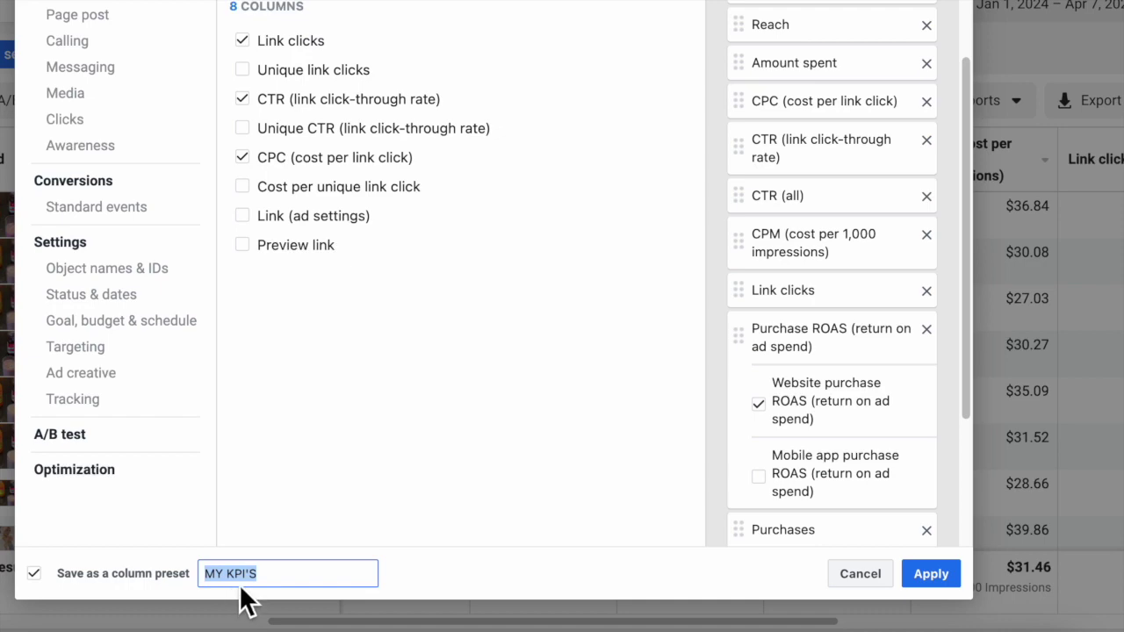
pyautogui.click(933, 578)
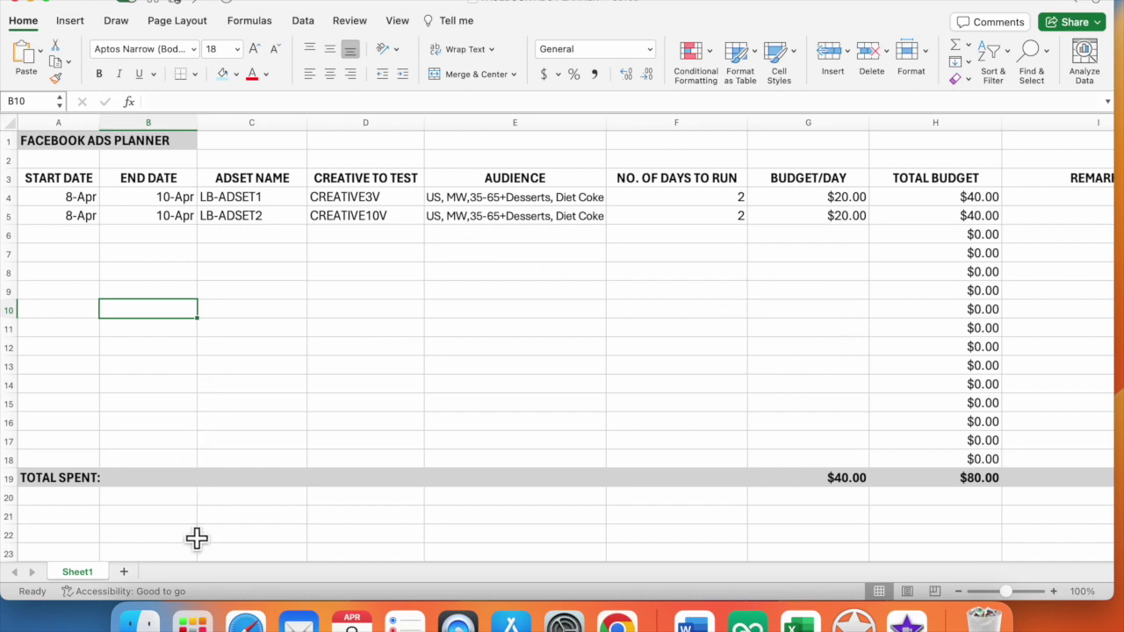
# Step: Switch from the Excel ads planner to the Word document with the ad copy and look through its text
pyautogui.click(141, 620)
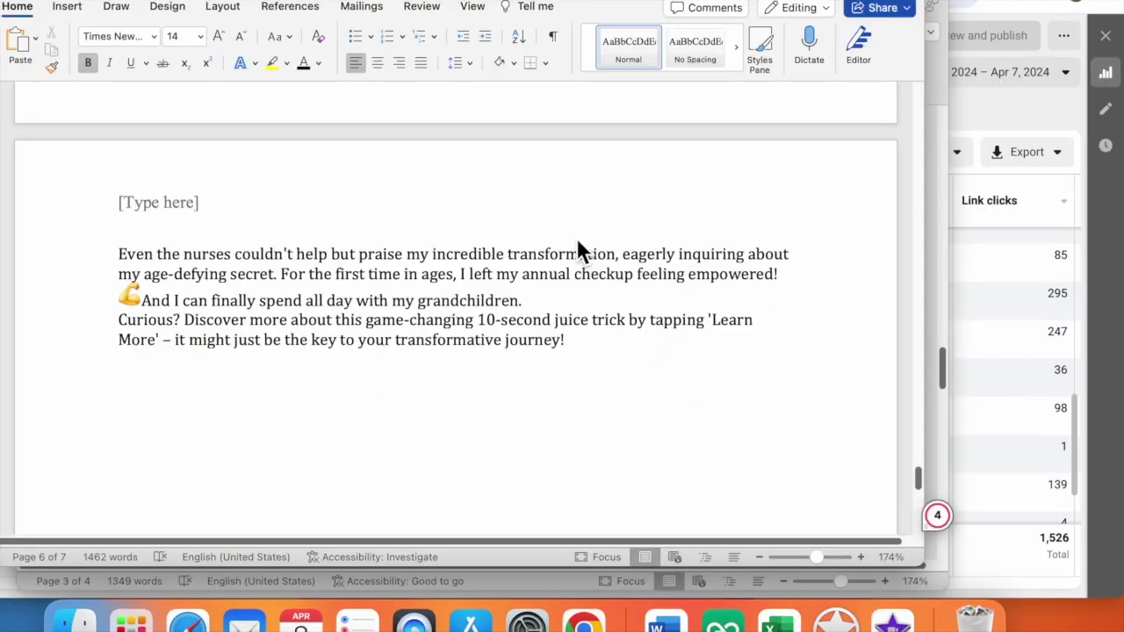
pyautogui.scroll(5, 575, 241)
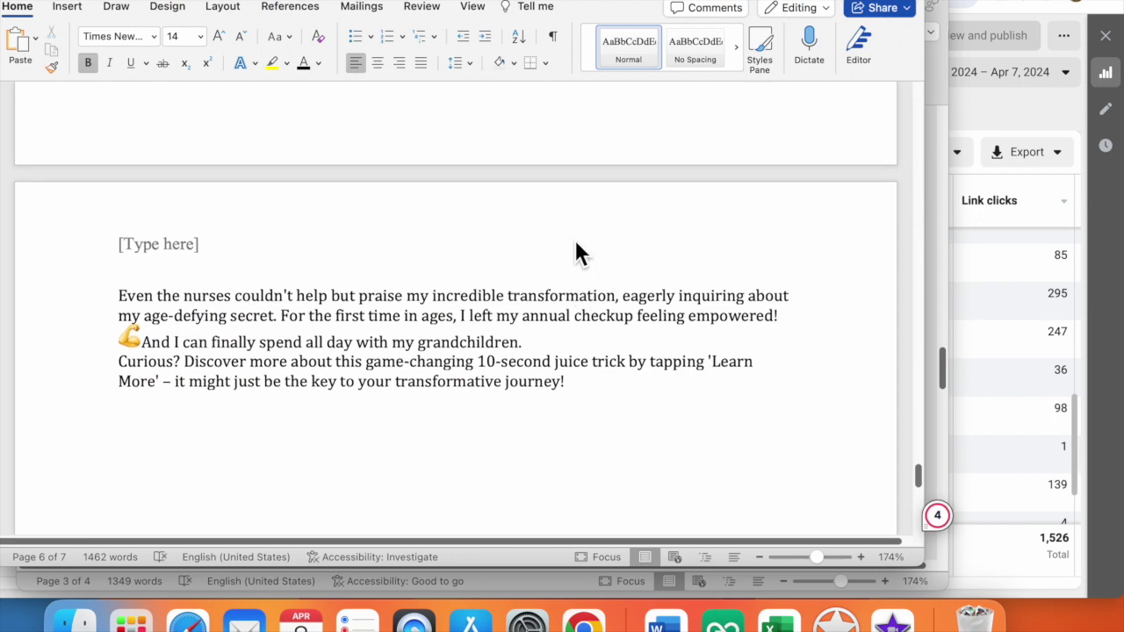
pyautogui.scroll(3, 575, 244)
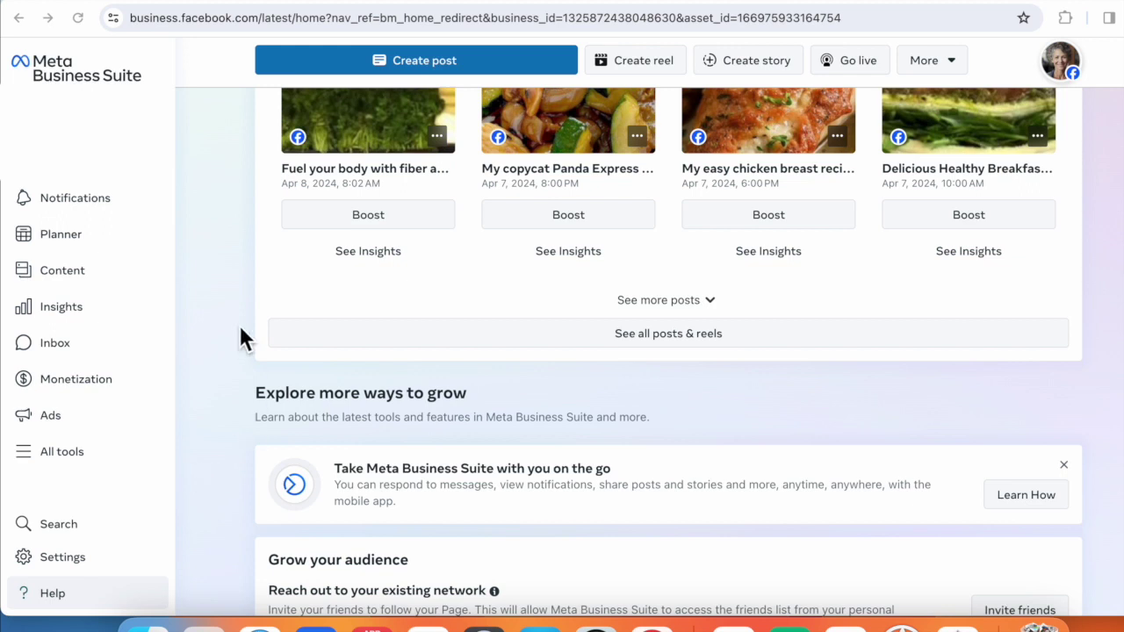
# Step: Switch from Meta Business Suite to Ads Manager and begin creating a new campaign
pyautogui.click(59, 454)
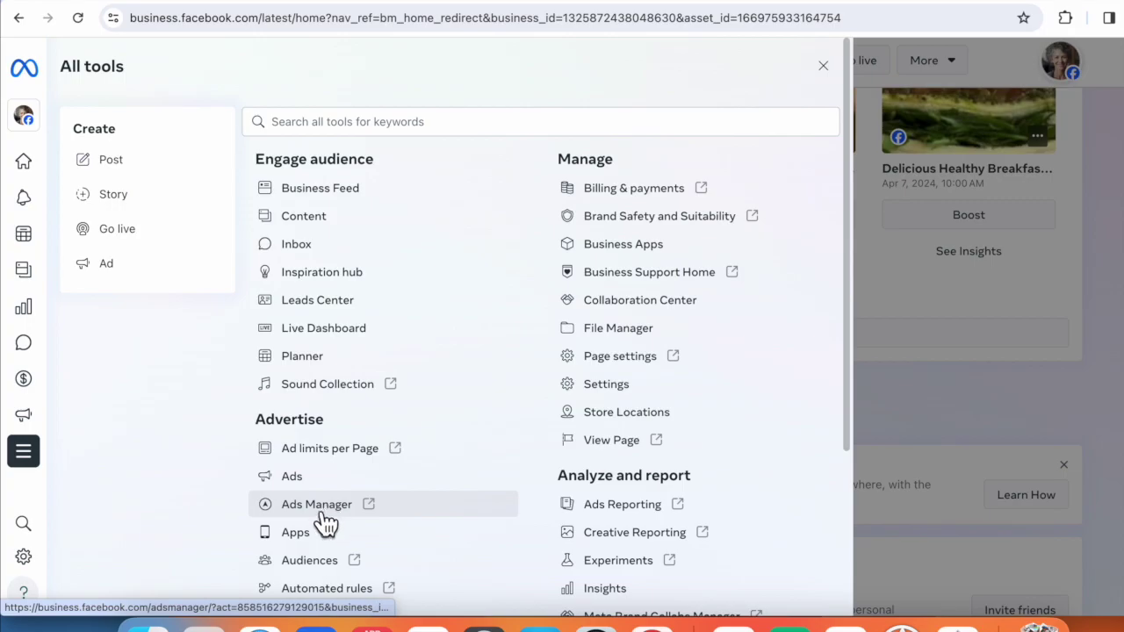
pyautogui.click(324, 517)
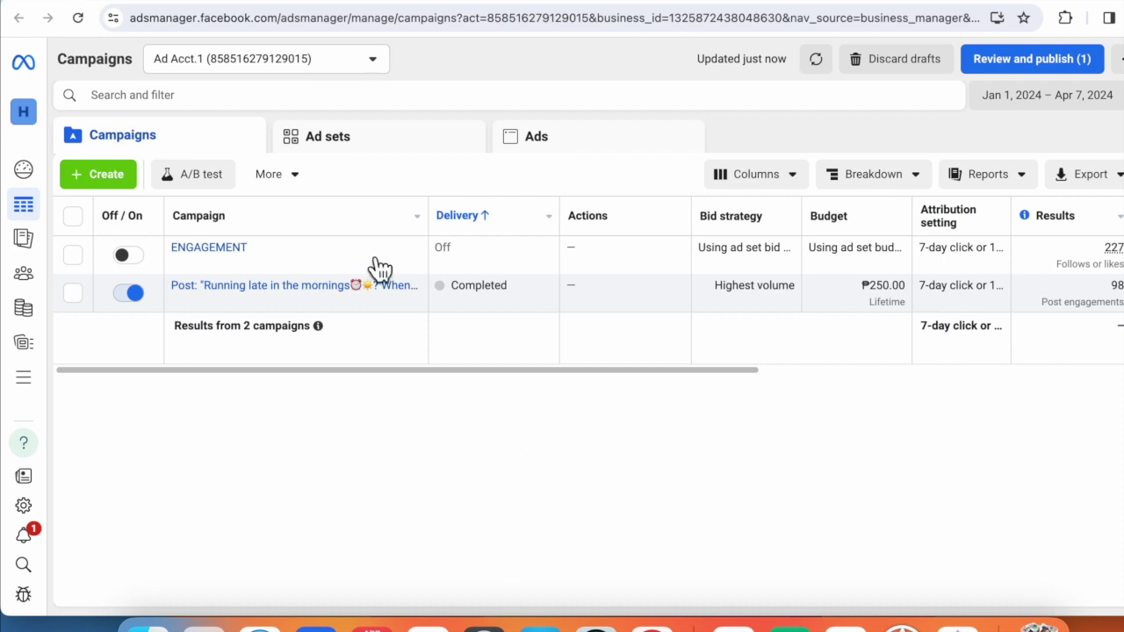
pyautogui.click(107, 186)
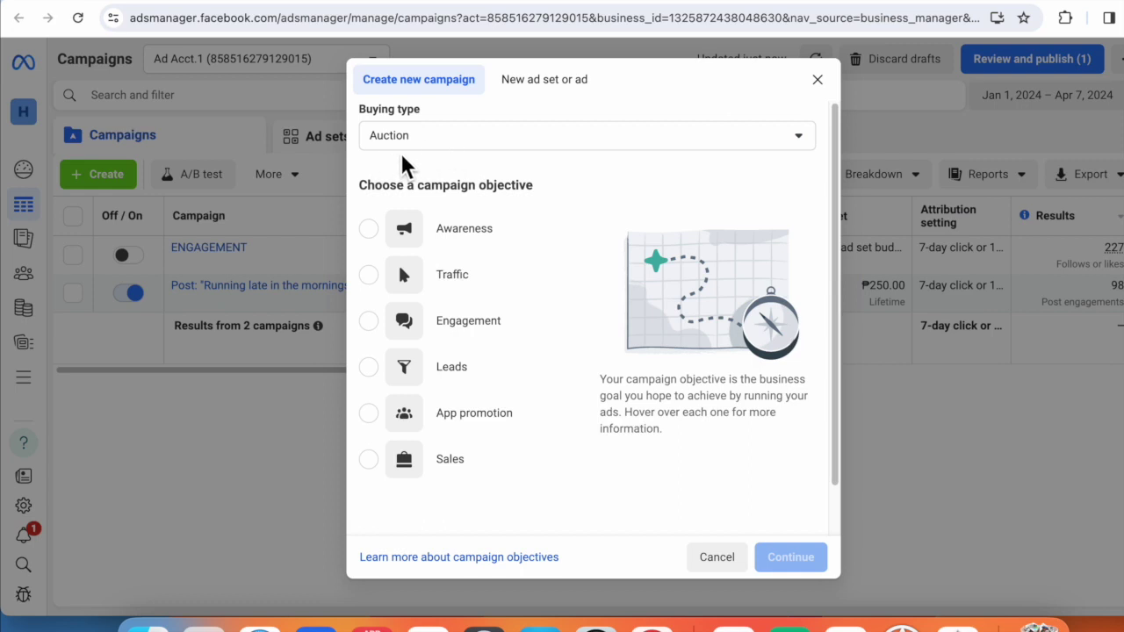
# Step: Choose the Sales objective with the Auction buying type and continue with the manual sales campaign setup
pyautogui.scroll(-1, 457, 290)
pyautogui.moveTo(554, 276)
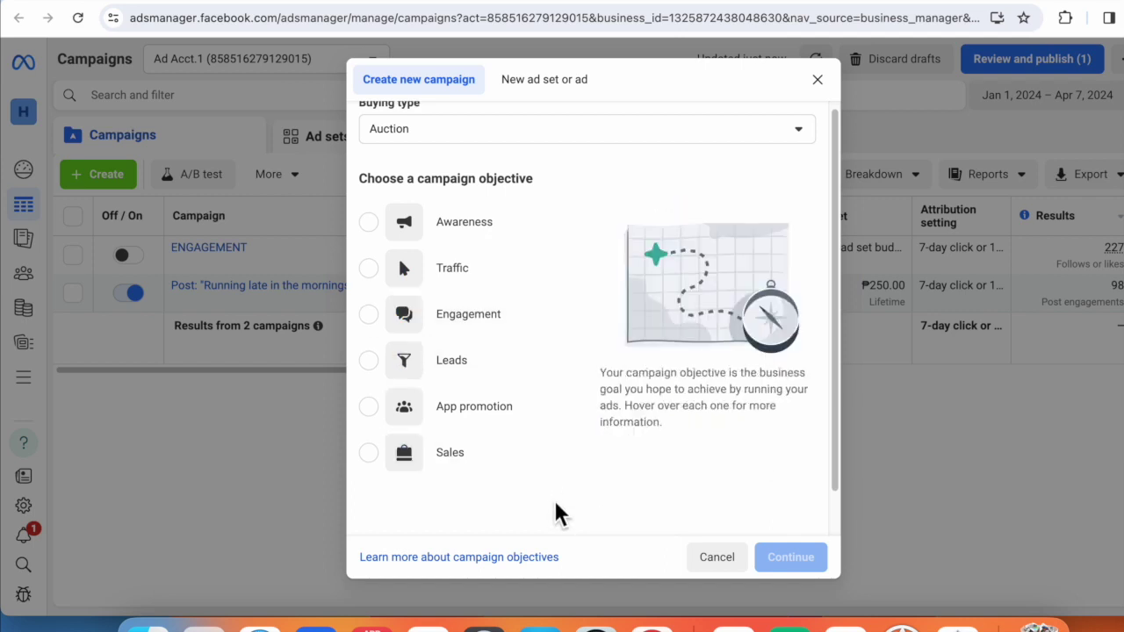
pyautogui.moveTo(567, 243)
pyautogui.click(382, 470)
pyautogui.scroll(-1, 597, 518)
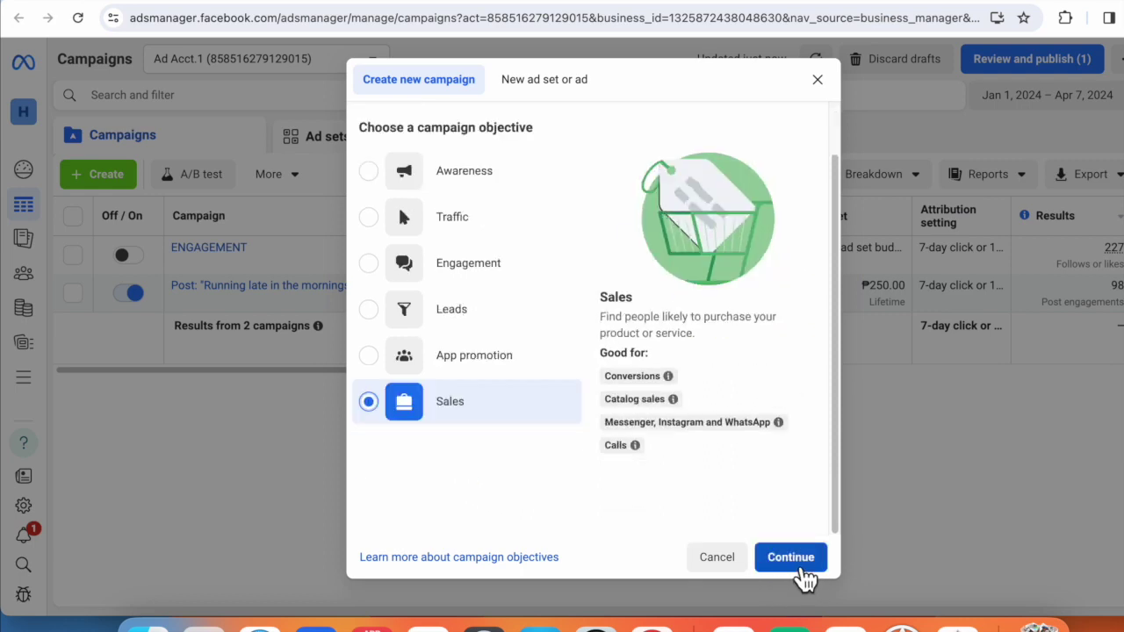
pyautogui.click(795, 566)
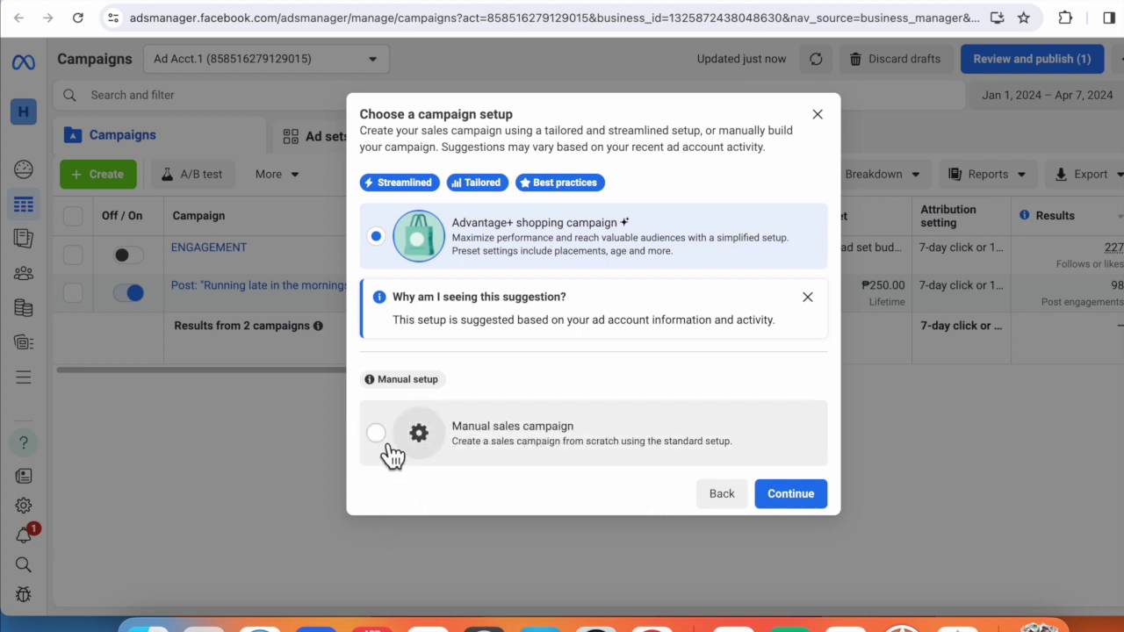
pyautogui.click(388, 446)
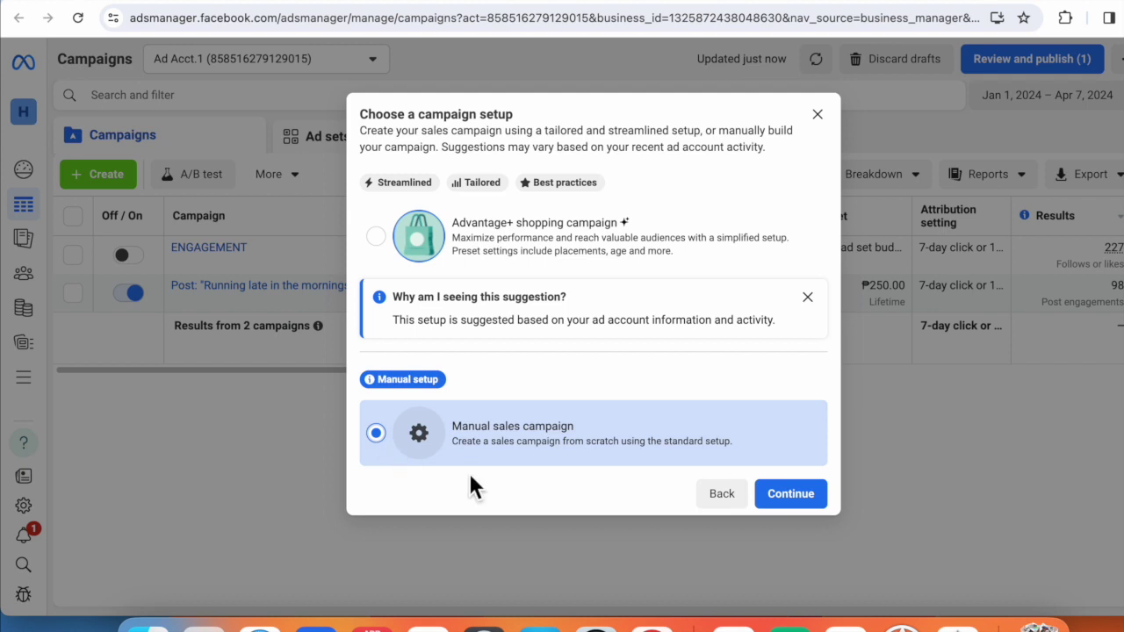
pyautogui.click(806, 497)
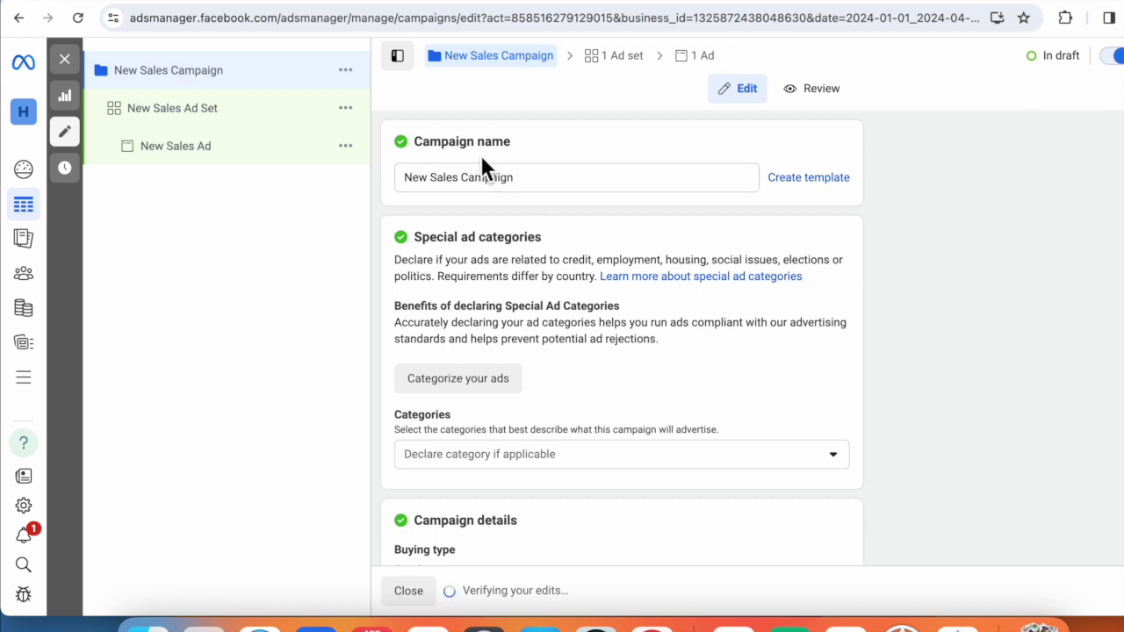
# Step: Rename the new sales campaign to "CONVERSION CAMPAIGN"
pyautogui.moveTo(540, 183); pyautogui.dragTo(396, 188)
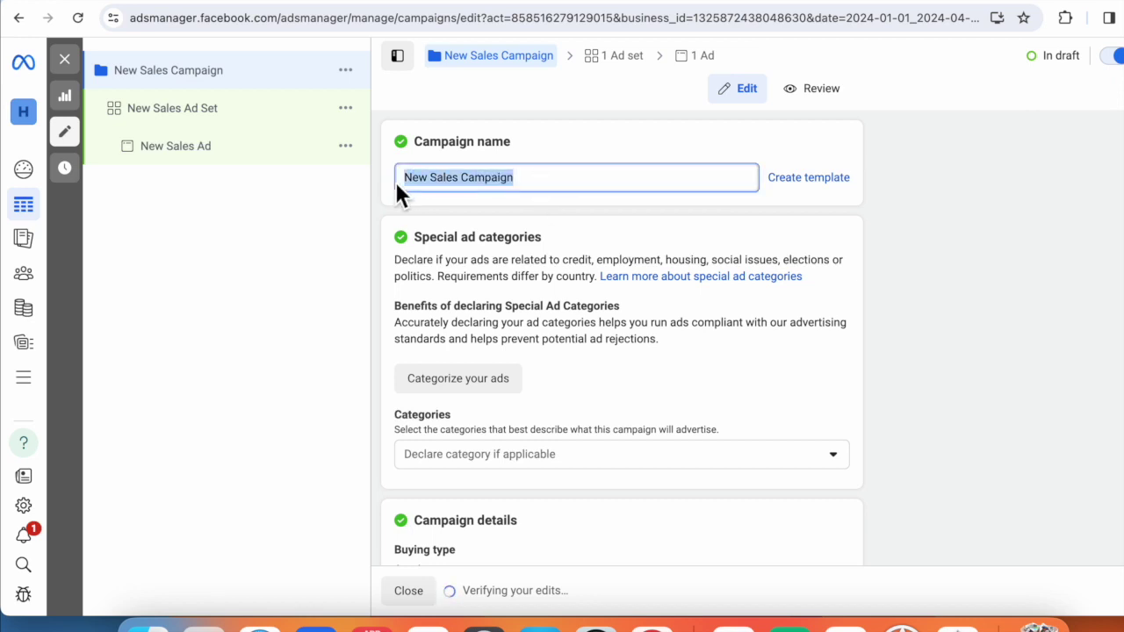
pyautogui.write('CONVERSION CAMPAIGN')
pyautogui.moveTo(577, 184); pyautogui.dragTo(411, 190)
pyautogui.click(557, 184)
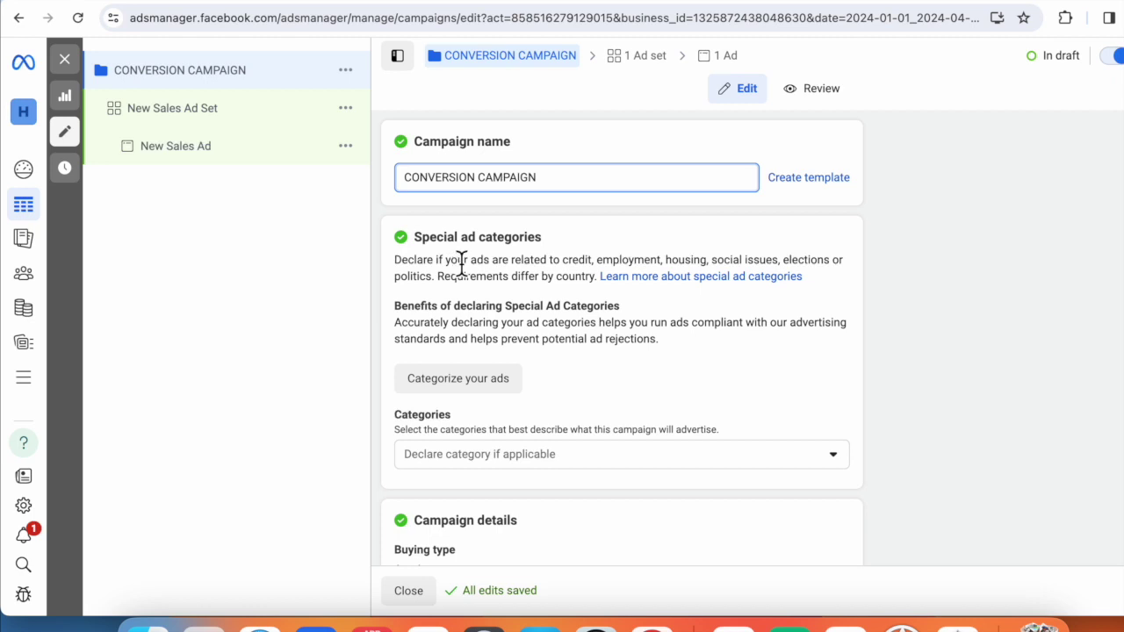
# Step: Review the campaign's categories, details, spending limit, A/B test and budget options, and proceed to the ad set settings
pyautogui.scroll(-2, 665, 356)
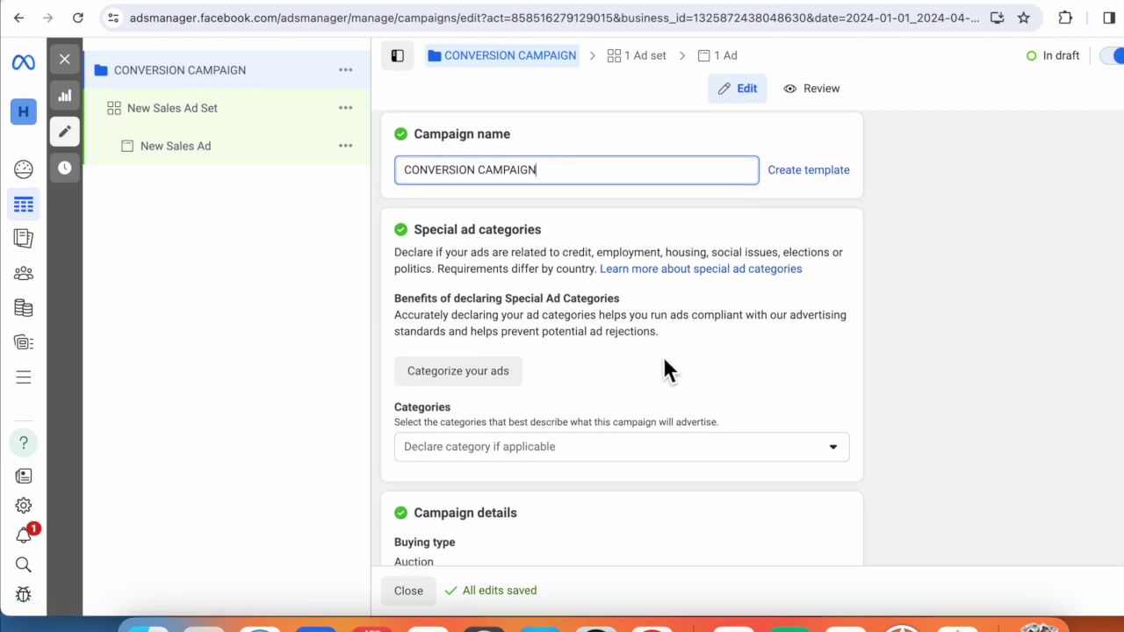
pyautogui.scroll(-3, 665, 360)
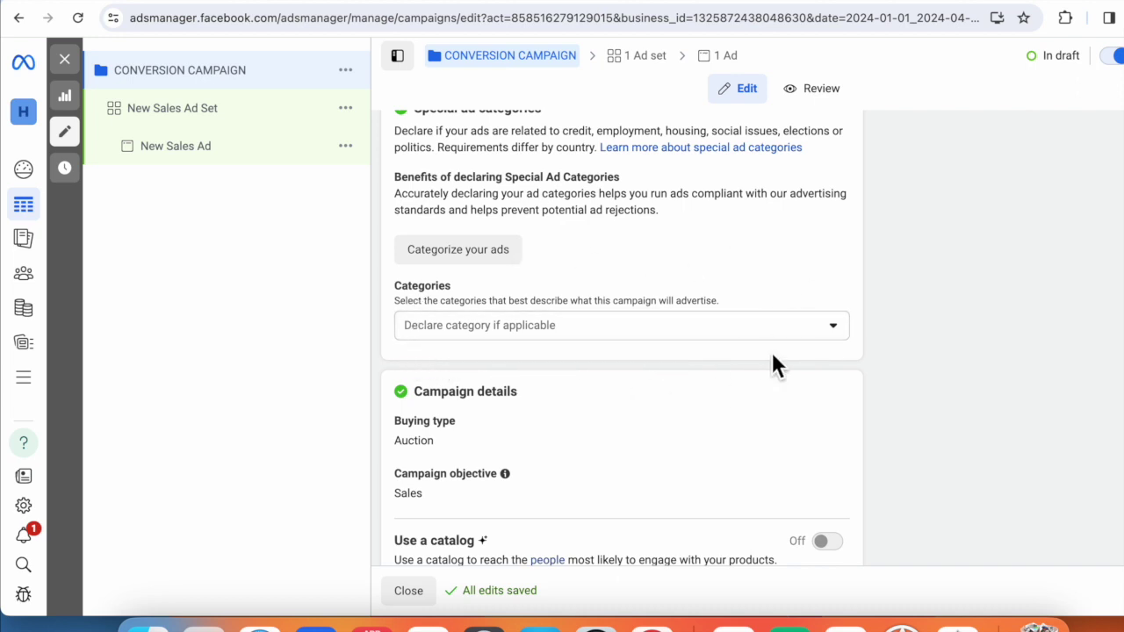
pyautogui.scroll(-3, 772, 350)
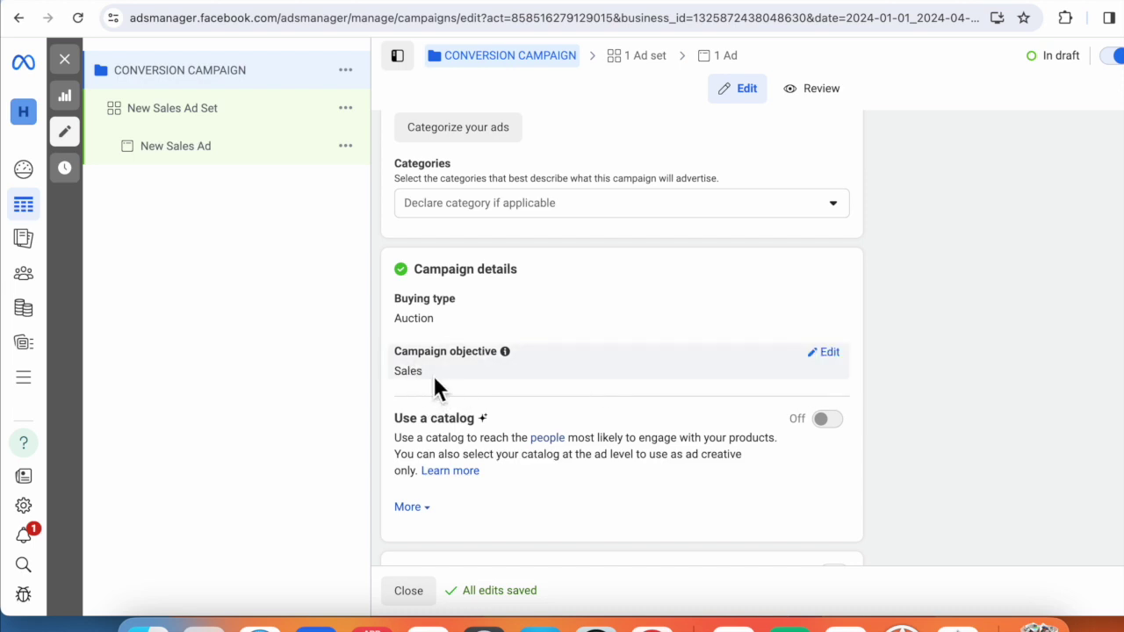
pyautogui.scroll(-3, 434, 377)
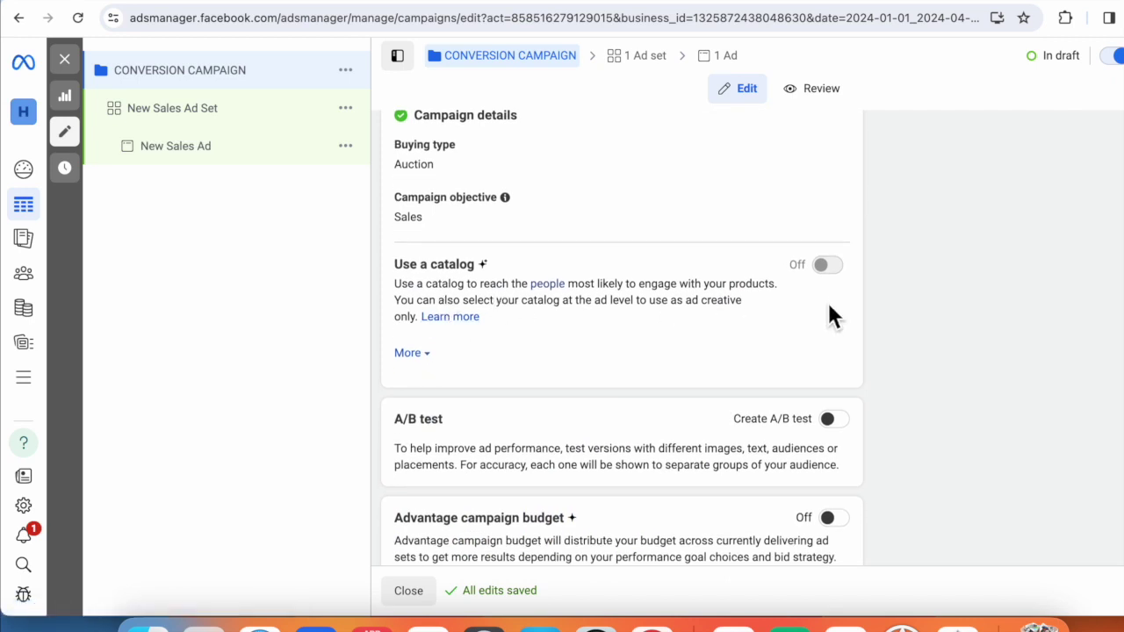
pyautogui.click(436, 362)
pyautogui.scroll(-1, 659, 356)
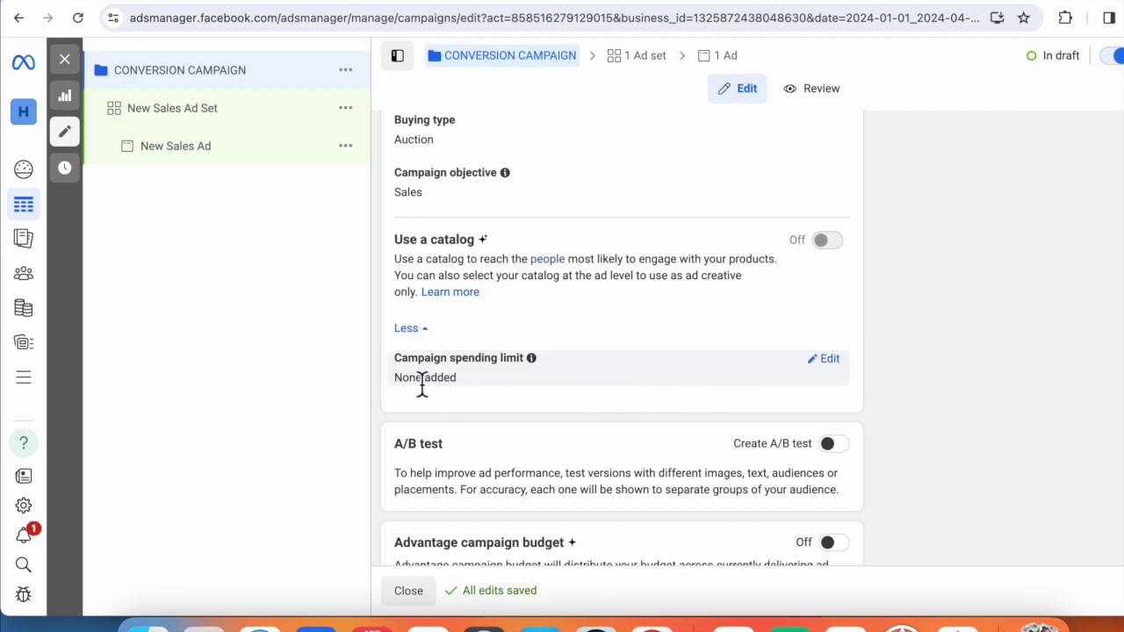
pyautogui.scroll(-3, 547, 391)
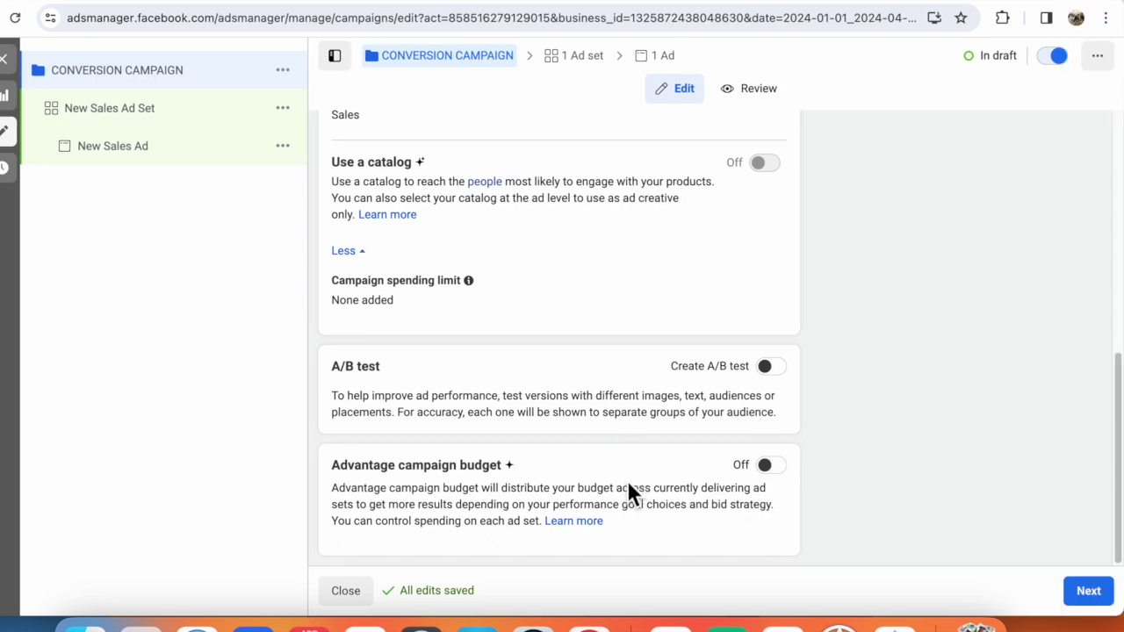
pyautogui.click(1091, 597)
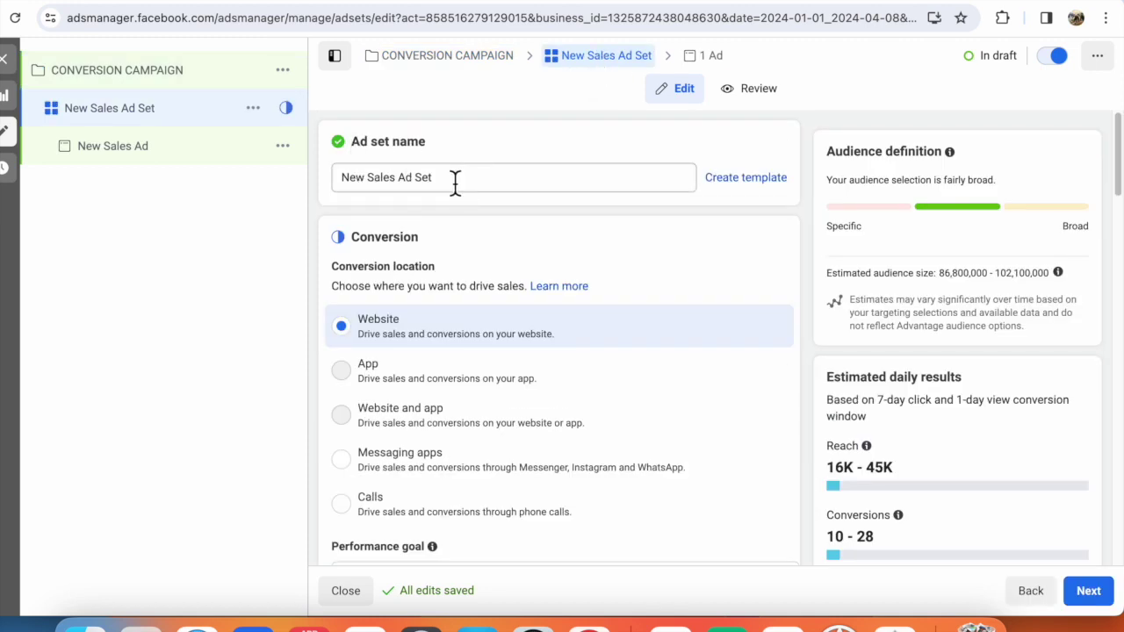
# Step: Copy the first ad set name from the Excel ads planner and use it to rename the ad set "LB-ADSET1" in Ads Manager
pyautogui.click(782, 625)
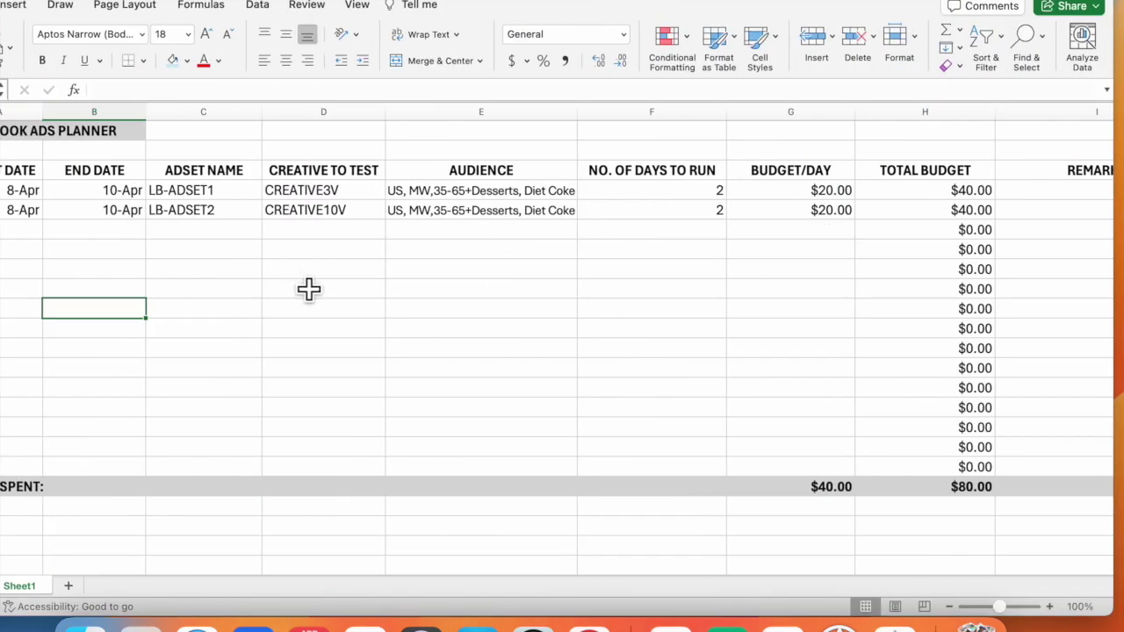
pyautogui.click(226, 197)
pyautogui.tripleClick(165, 95)
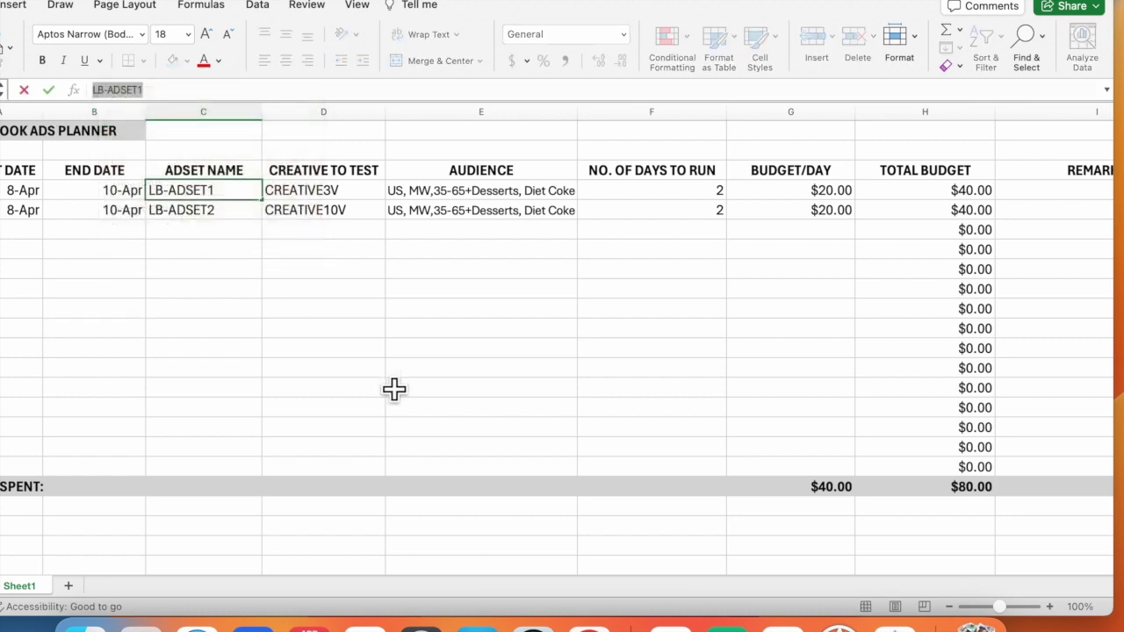
pyautogui.click(589, 626)
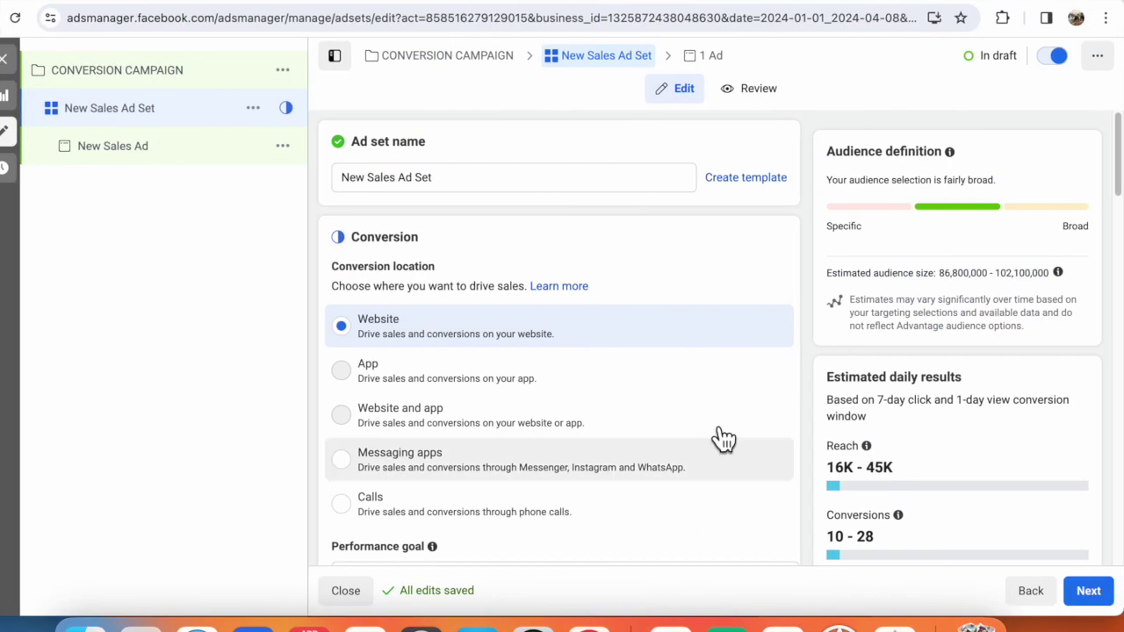
pyautogui.click(466, 184)
pyautogui.moveTo(467, 185); pyautogui.dragTo(342, 178)
pyautogui.rightClick(351, 177)
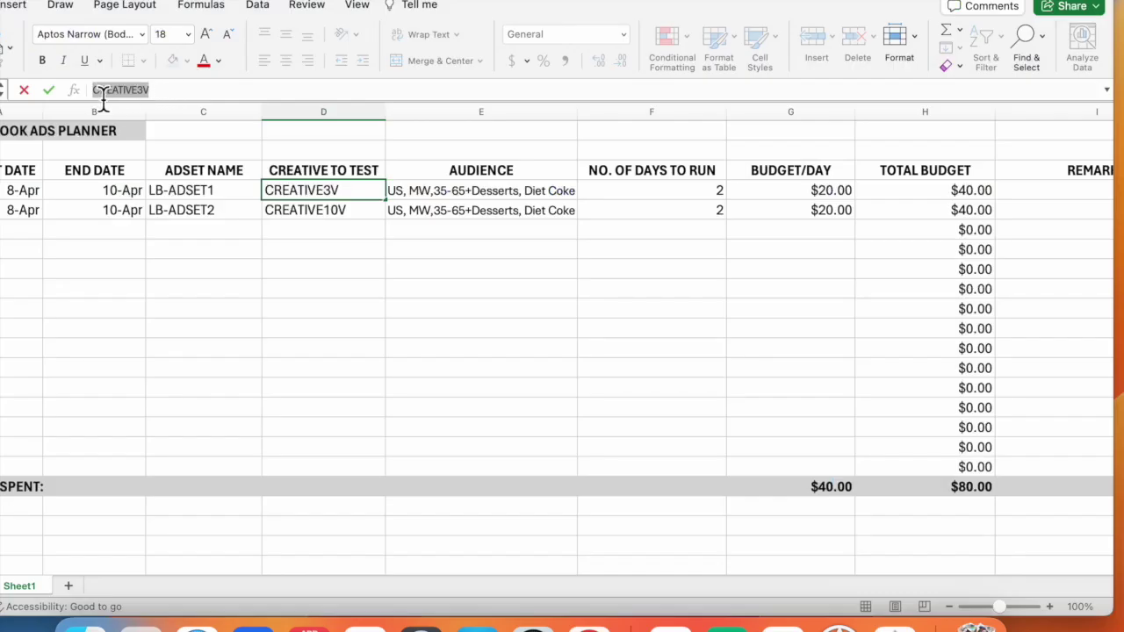
# Step: Copy the first creative's name from the planner and append it to the ad set name as "-CREATIVE3V"
pyautogui.rightClick(103, 99)
pyautogui.click(119, 125)
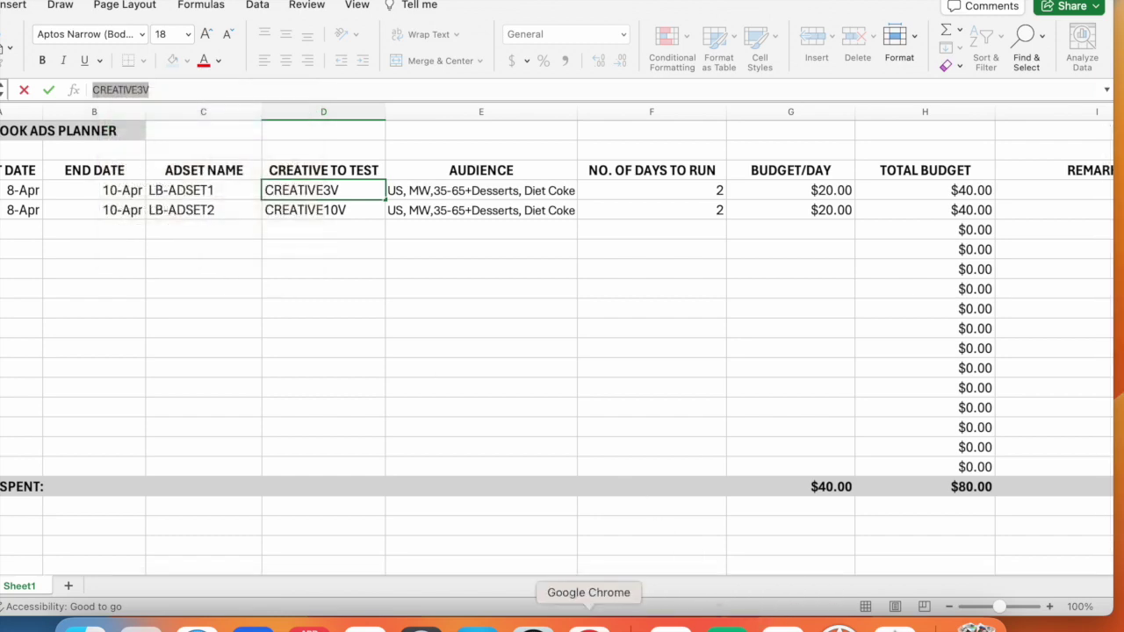
pyautogui.click(589, 625)
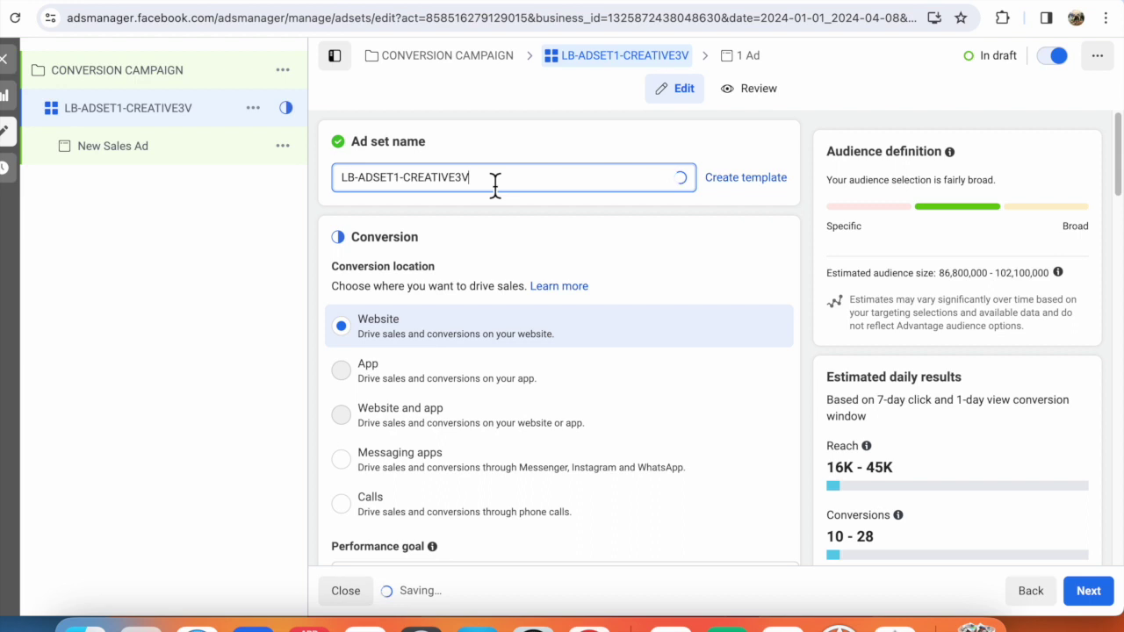
# Step: Append the first row's audience from the Excel planner to the ad set name as "-US, MW,35-65+Desserts, Diet Coke"
pyautogui.write('-')
pyautogui.press('super+Tab')
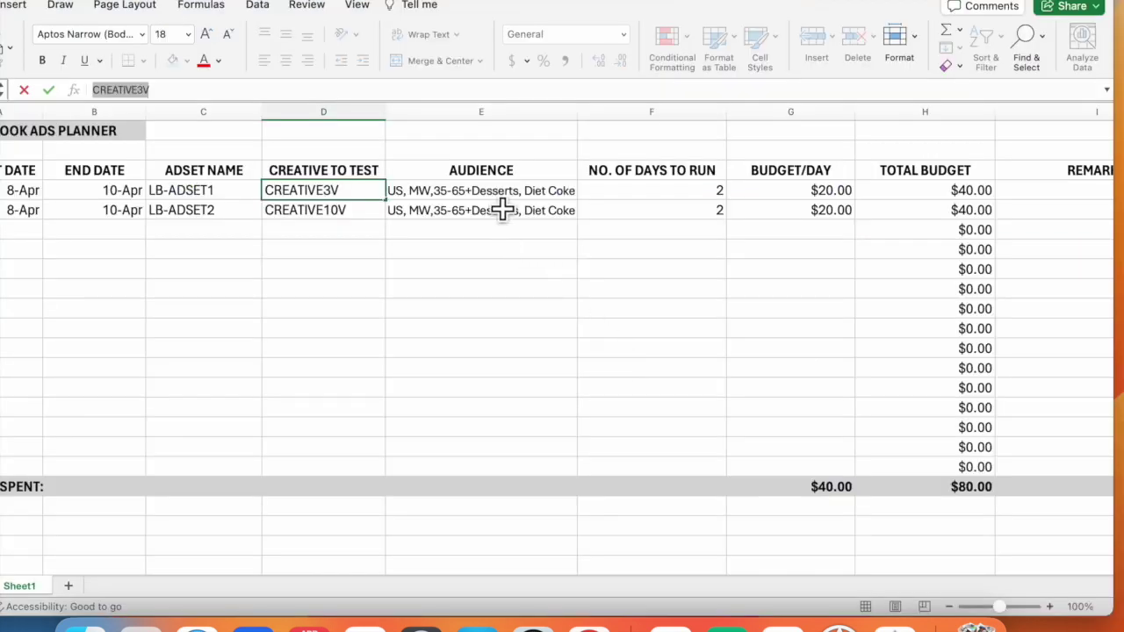
pyautogui.click(502, 200)
pyautogui.moveTo(297, 91); pyautogui.dragTo(92, 89)
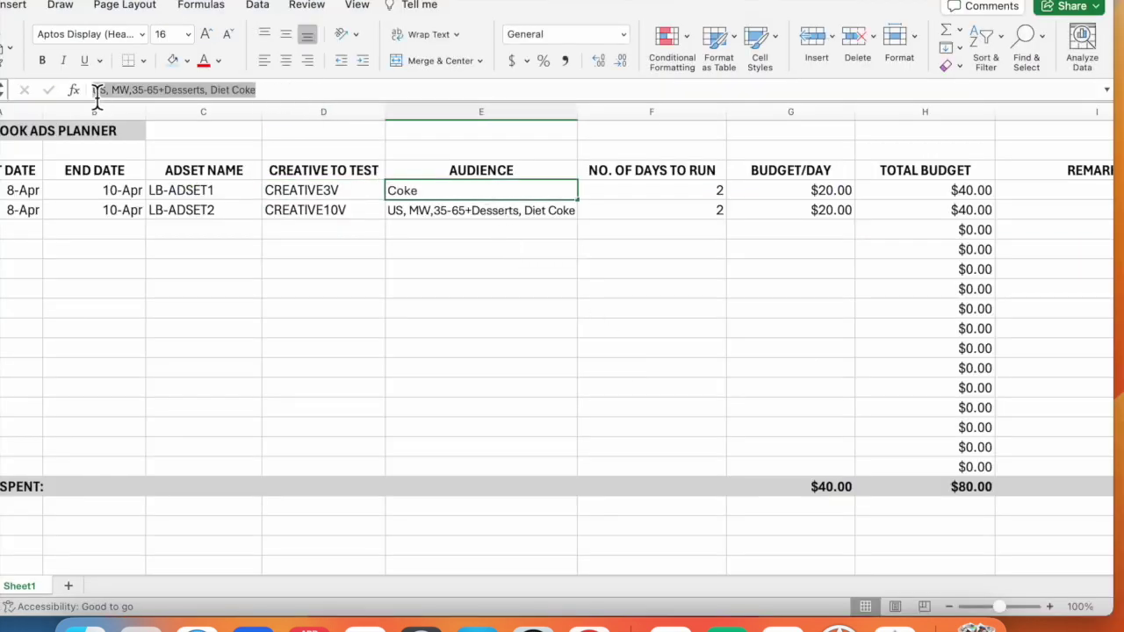
pyautogui.rightClick(106, 91)
pyautogui.click(128, 117)
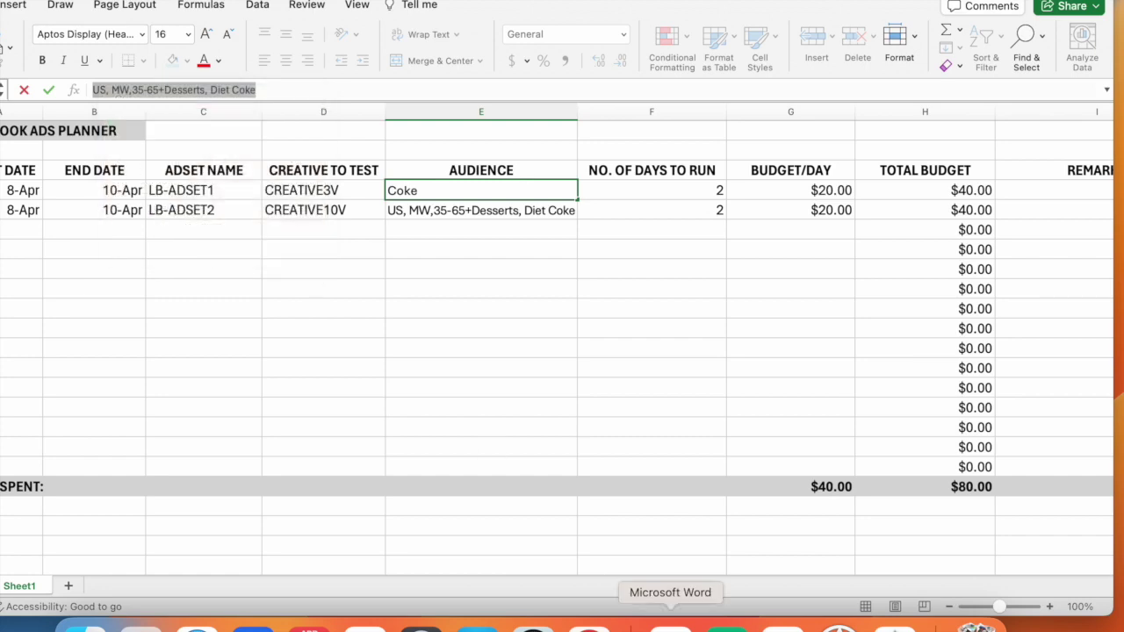
pyautogui.click(588, 625)
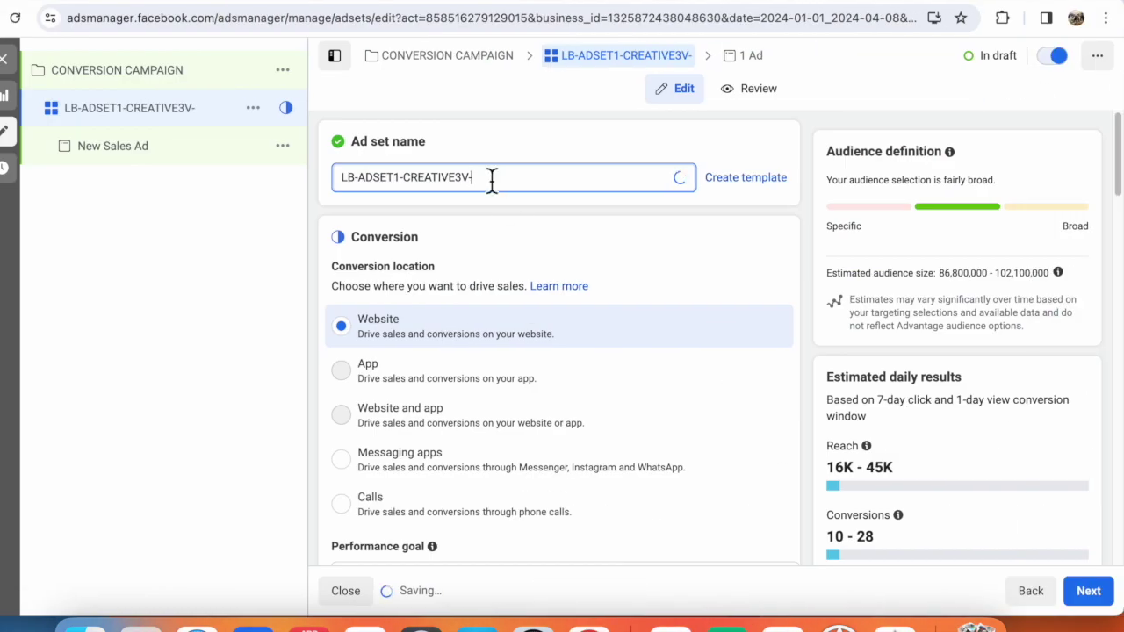
pyautogui.rightClick(66, 7)
pyautogui.click(87, 61)
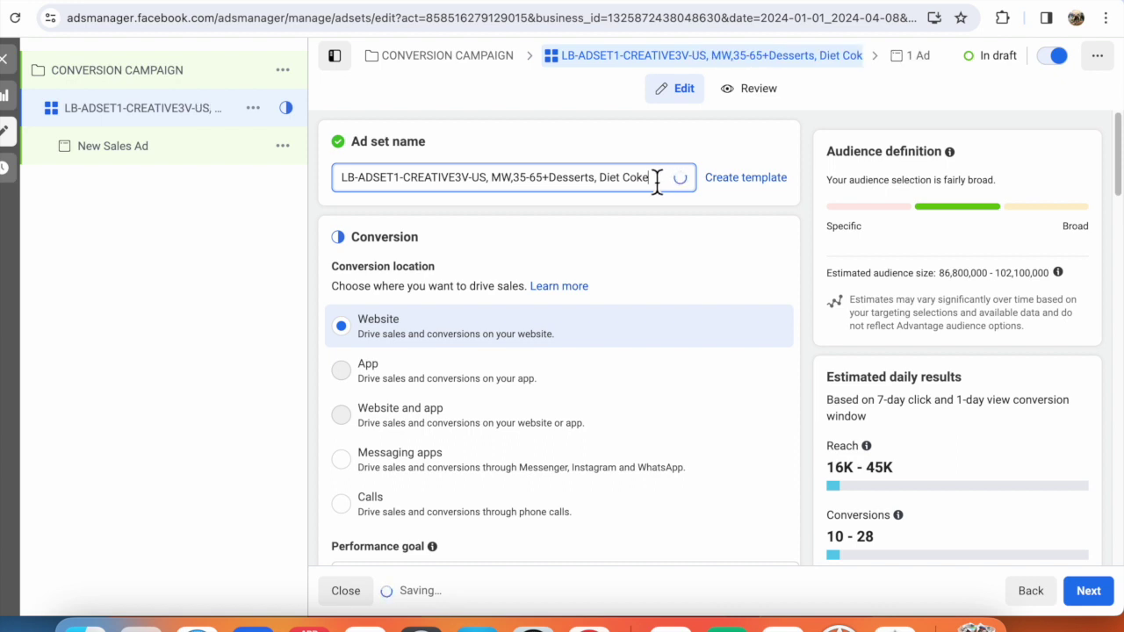
pyautogui.moveTo(657, 179); pyautogui.dragTo(332, 181)
pyautogui.click(332, 181)
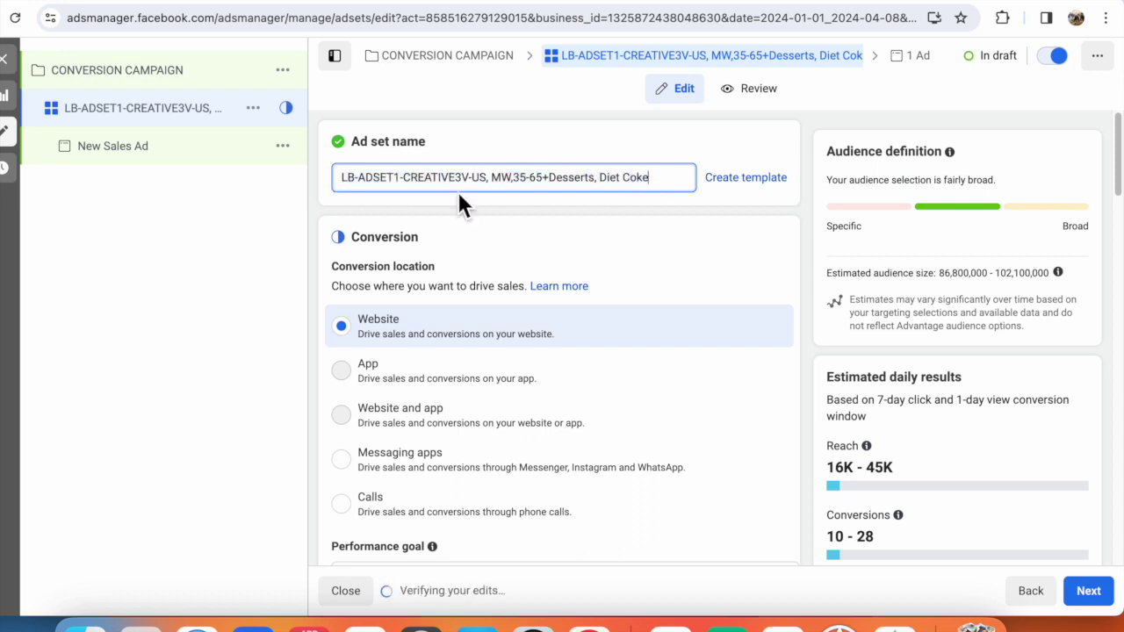
pyautogui.moveTo(654, 179); pyautogui.dragTo(327, 178)
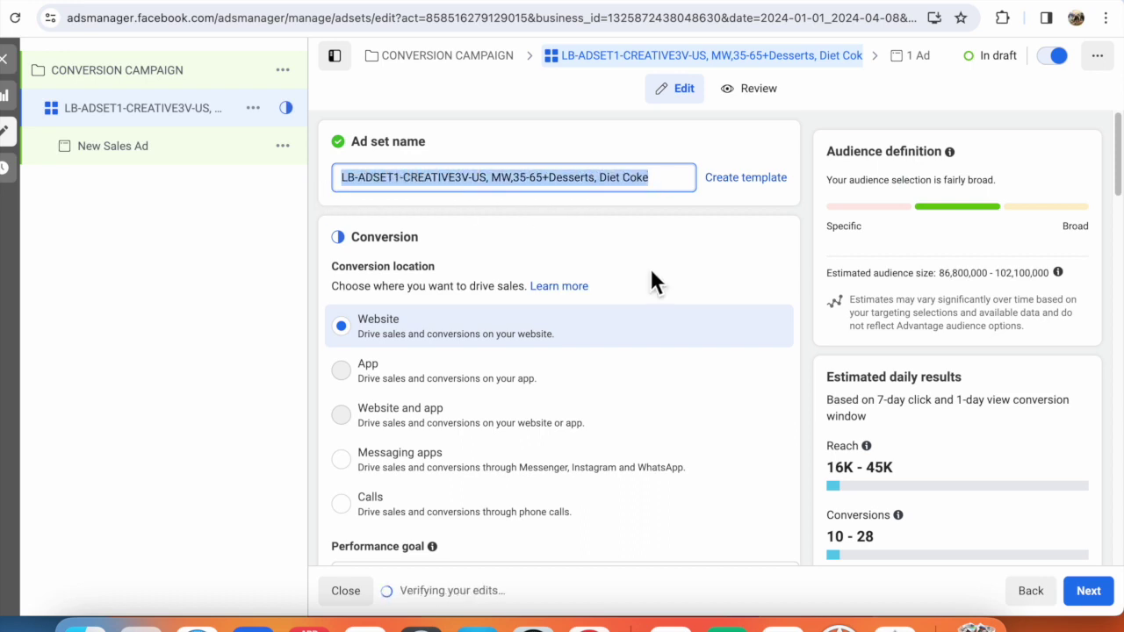
# Step: Review the ad set's conversion location, performance goal, pixel and conversion event settings
pyautogui.scroll(-1, 409, 220)
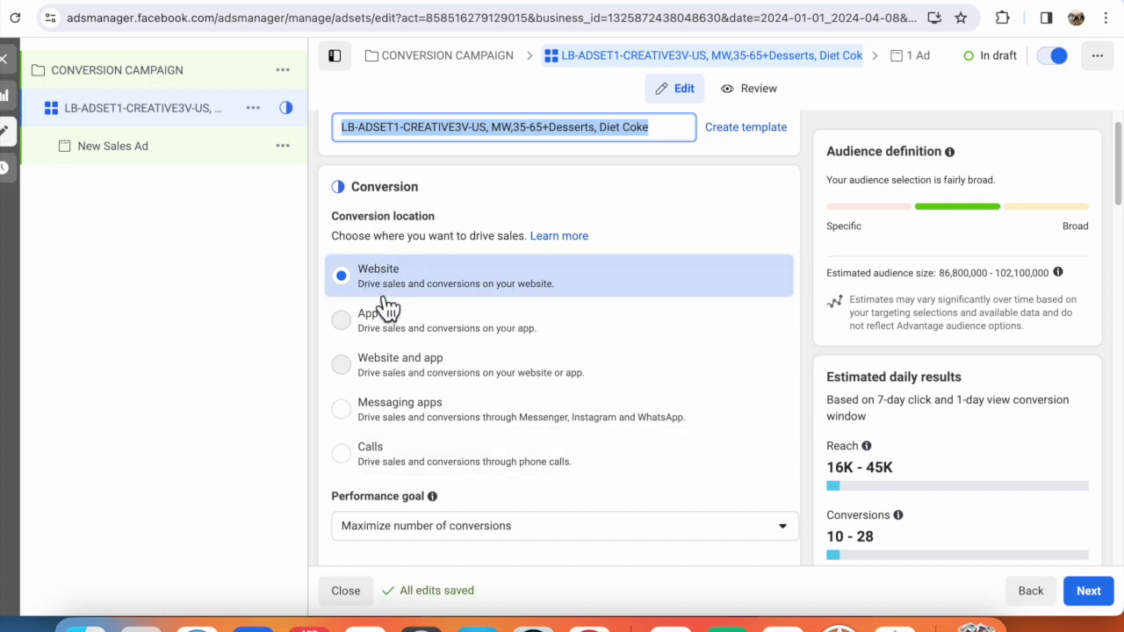
pyautogui.scroll(-2, 389, 309)
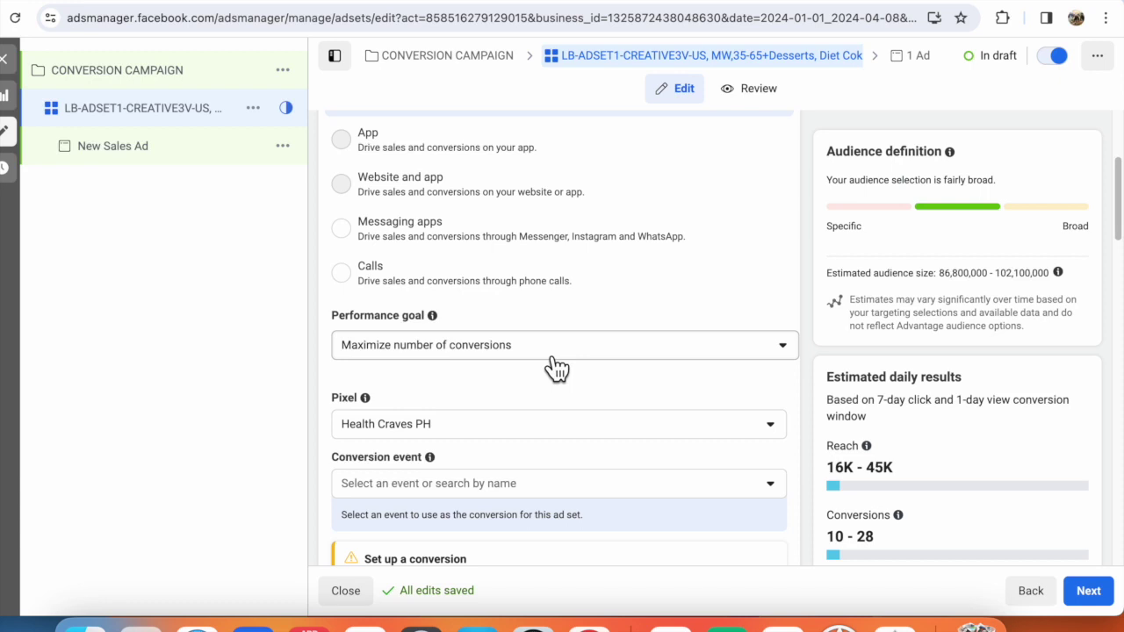
pyautogui.scroll(-1, 557, 367)
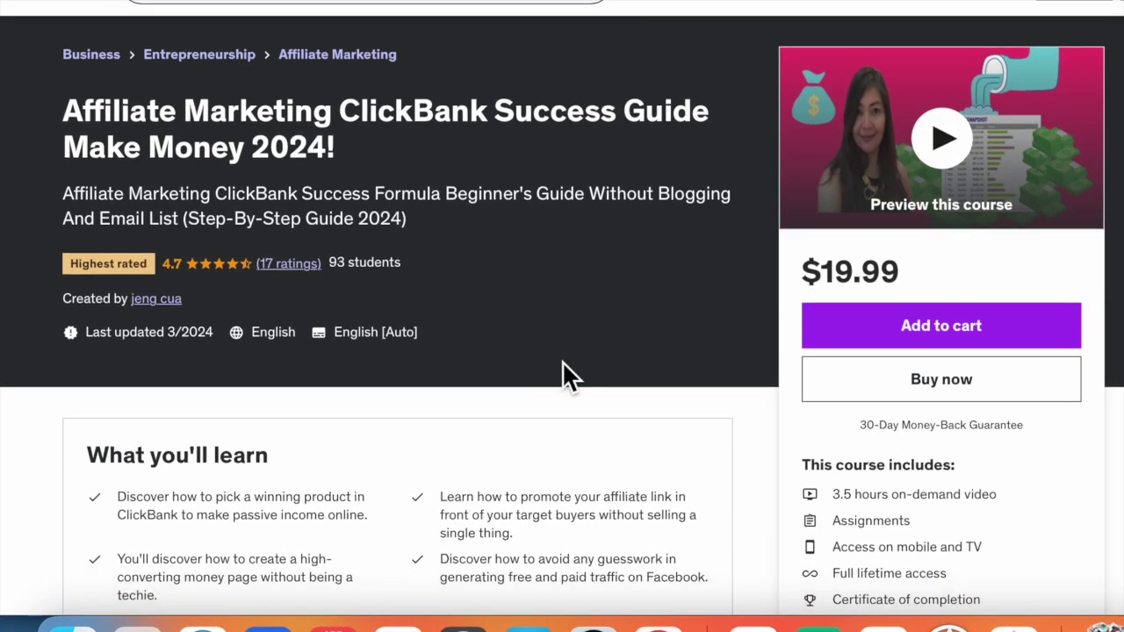
# Step: Look through the course content on the Udemy page of the ClickBank affiliate marketing course
pyautogui.scroll(-10, 529, 384)
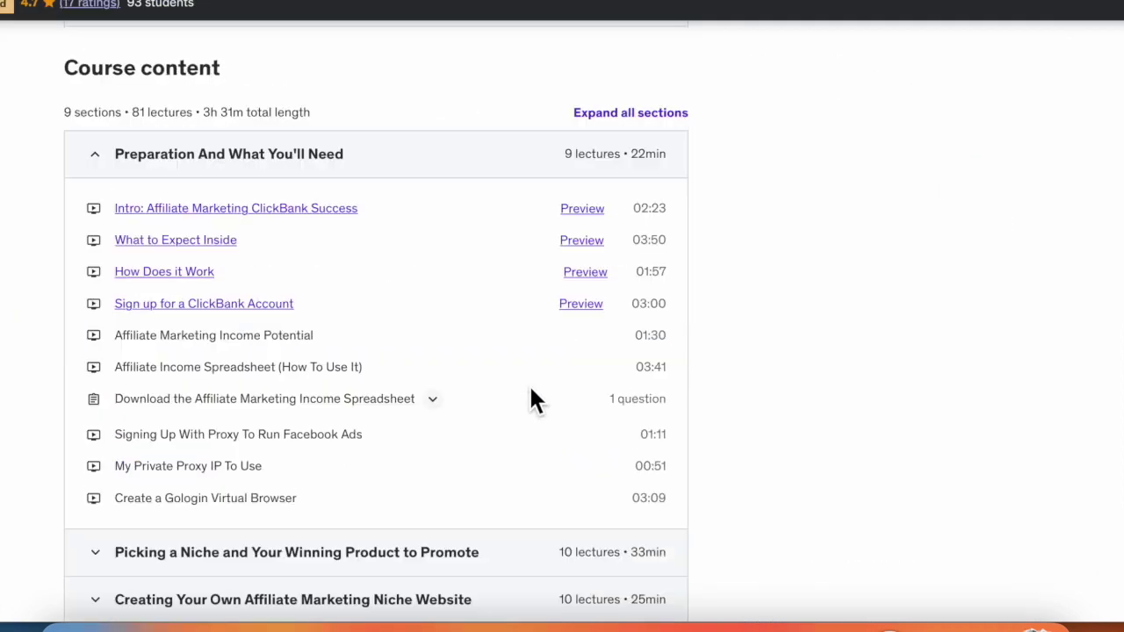
pyautogui.scroll(-2, 530, 391)
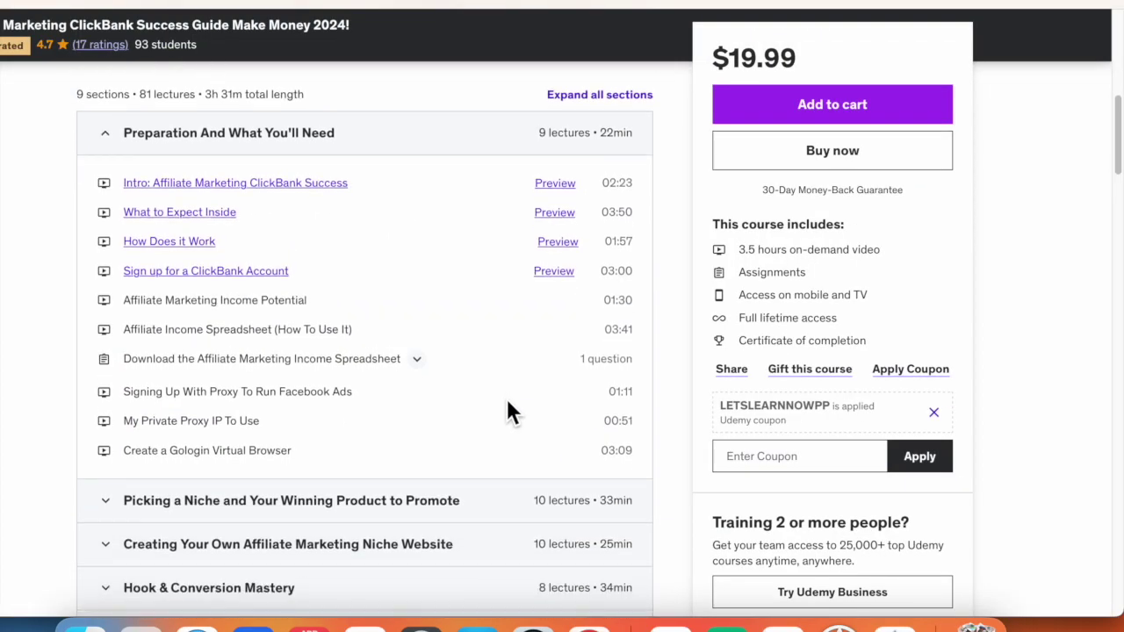
# Step: Browse the remaining course sections, requirements and description on the Udemy course page, and expand another section's lectures
pyautogui.scroll(-5, 507, 404)
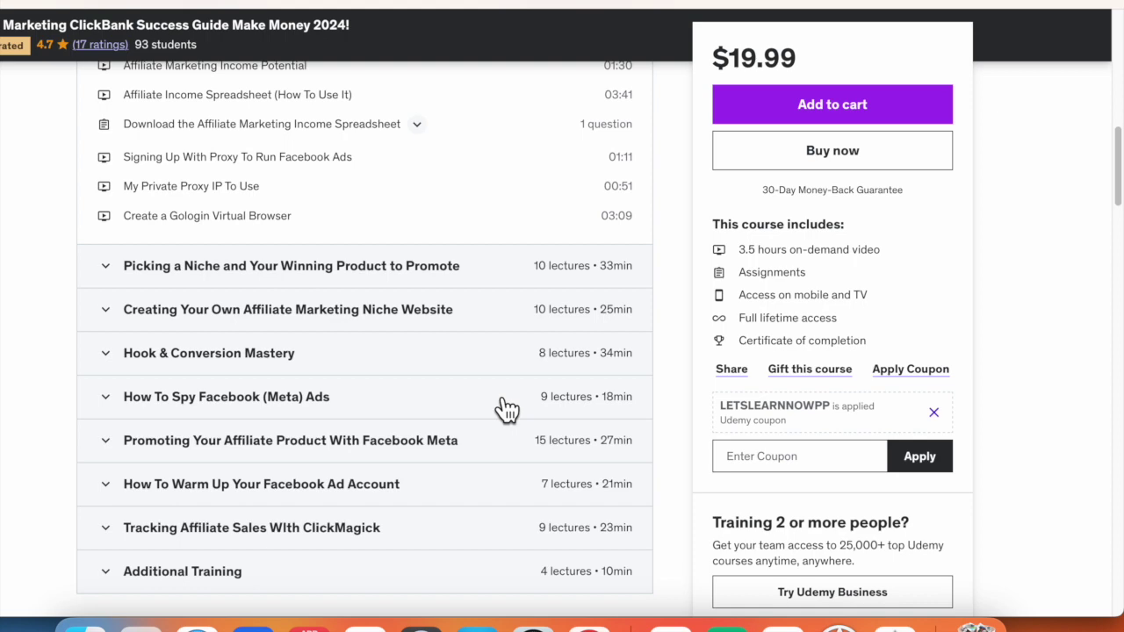
pyautogui.scroll(-3, 510, 412)
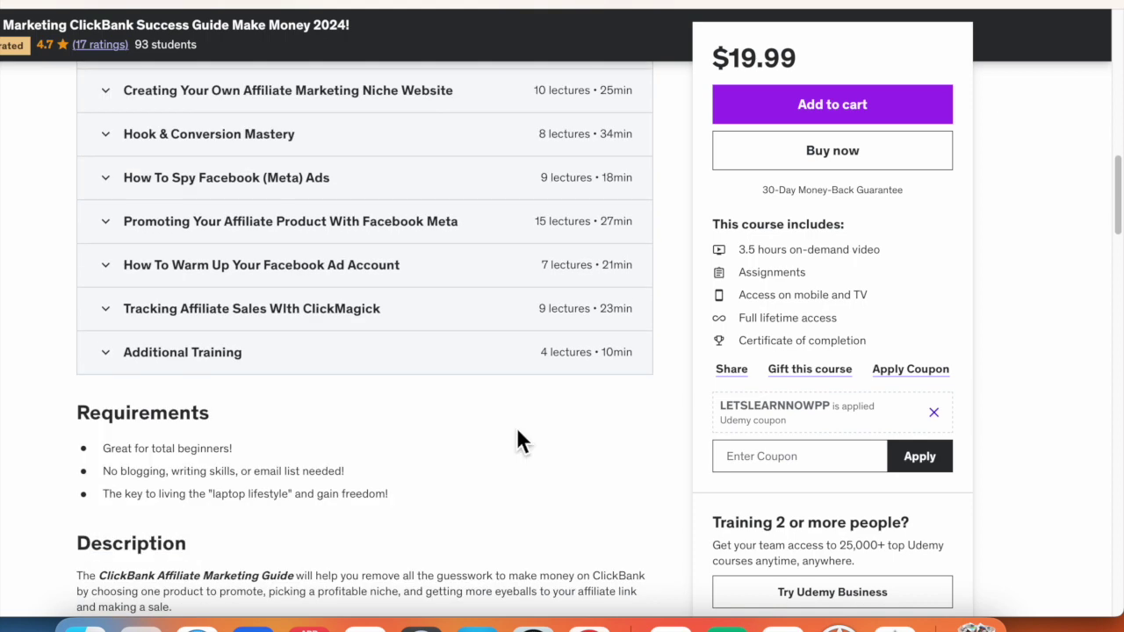
pyautogui.scroll(-1, 517, 431)
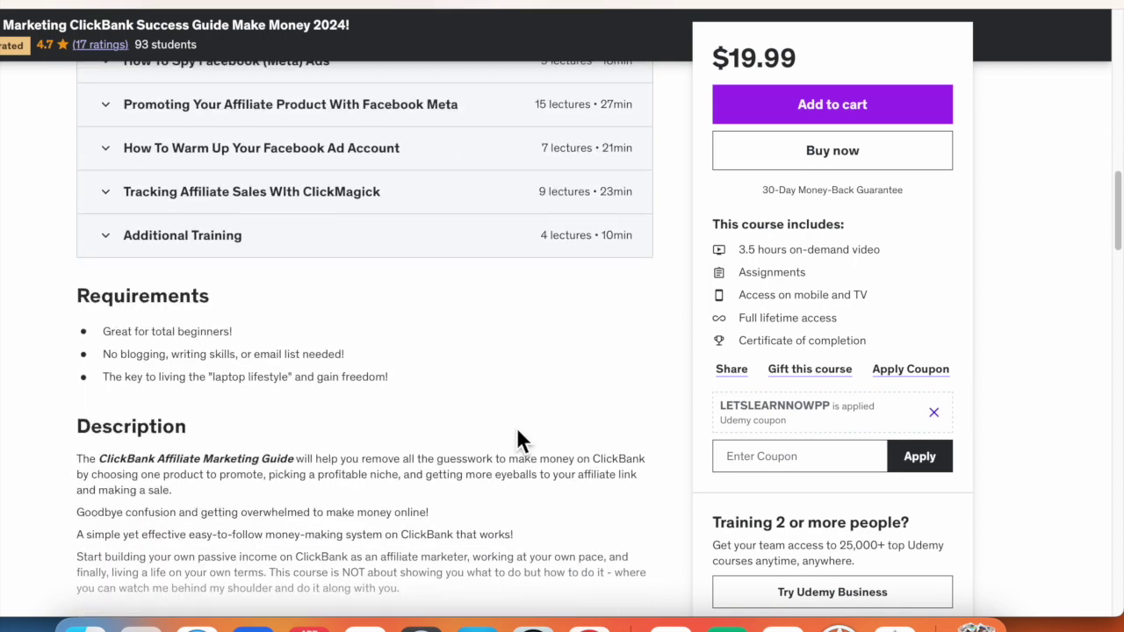
pyautogui.scroll(5, 518, 431)
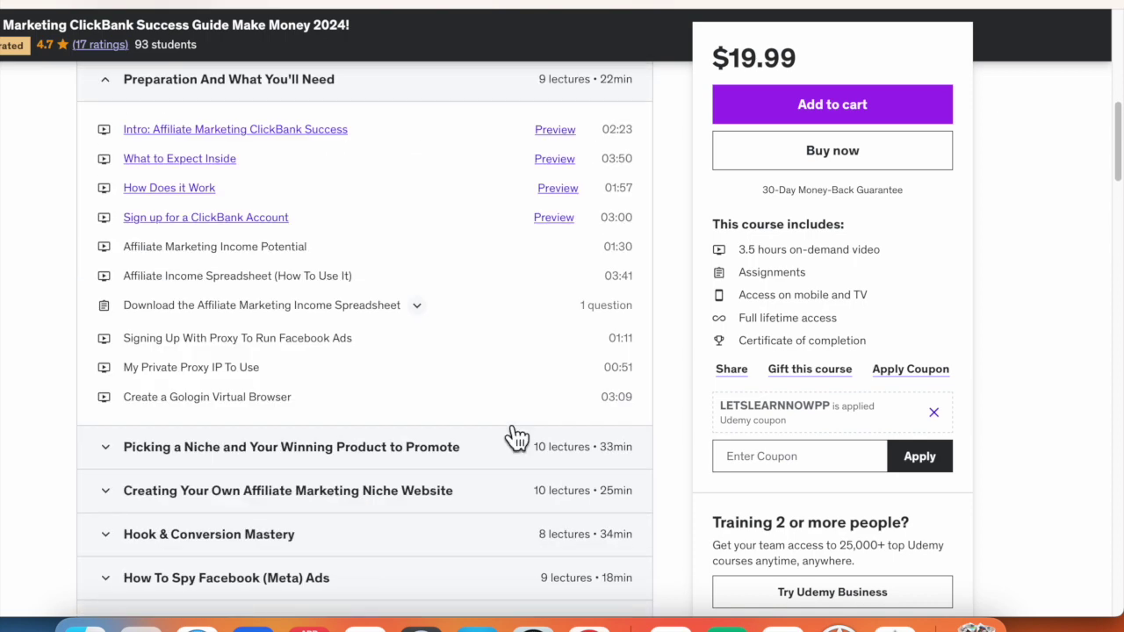
pyautogui.click(110, 455)
pyautogui.scroll(-3, 215, 454)
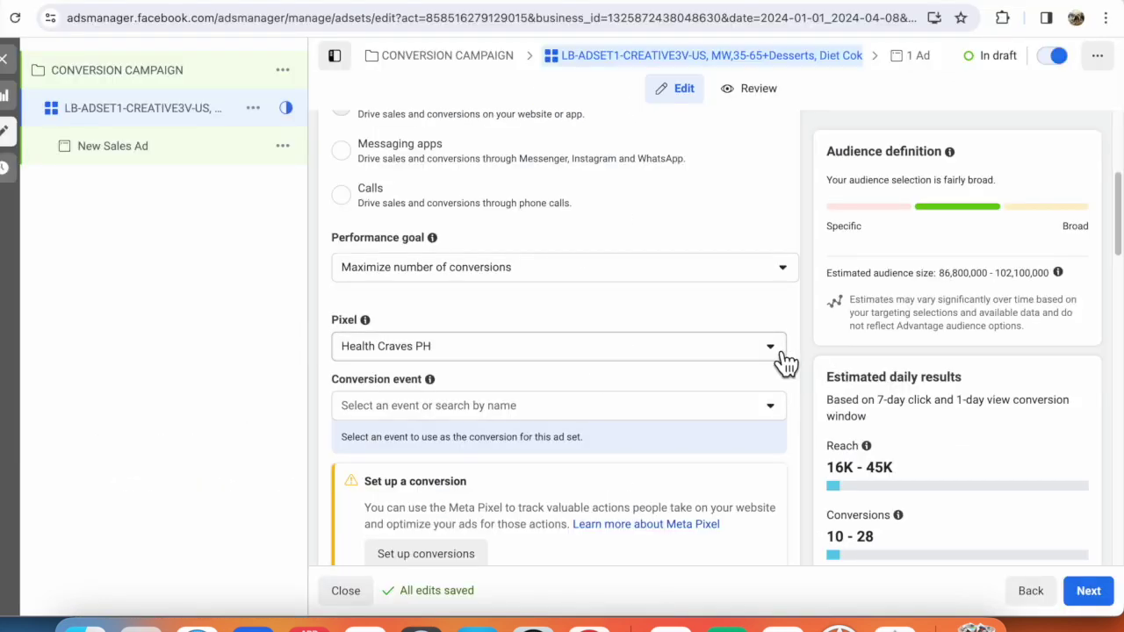
# Step: Return to the ad set in Ads Manager and set its conversion event to Purchase
pyautogui.scroll(-1, 784, 360)
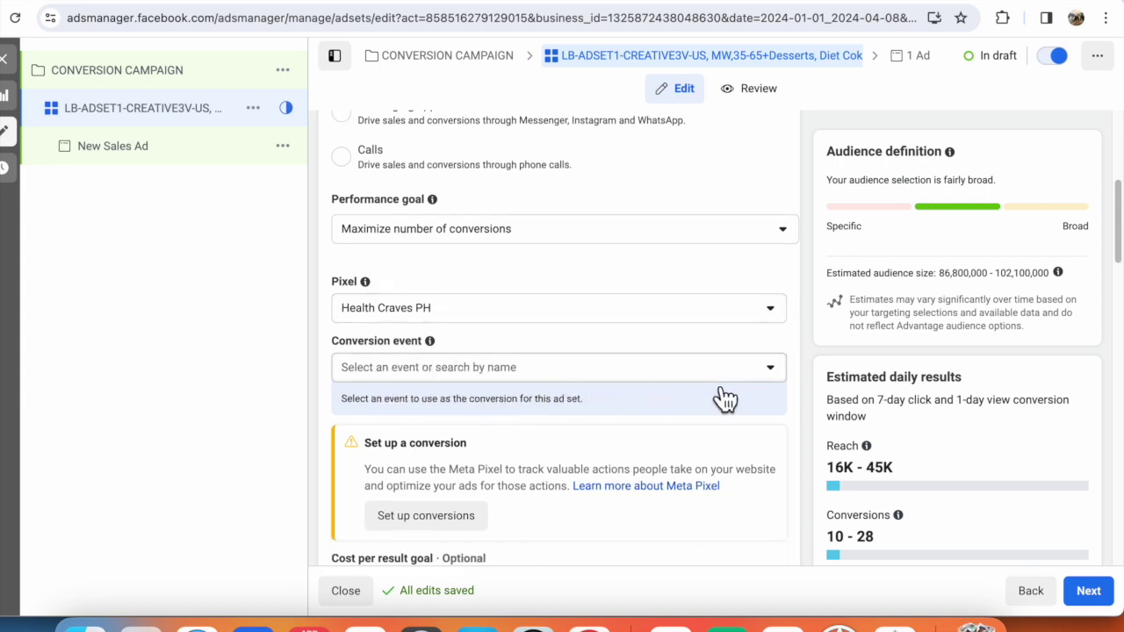
pyautogui.click(784, 374)
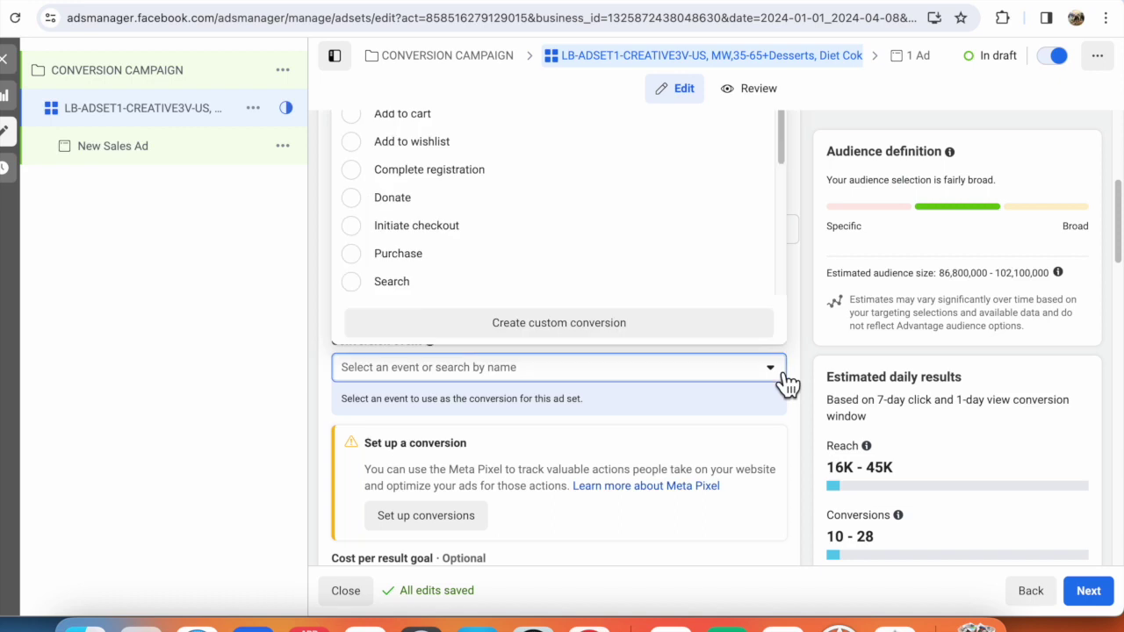
pyautogui.click(399, 254)
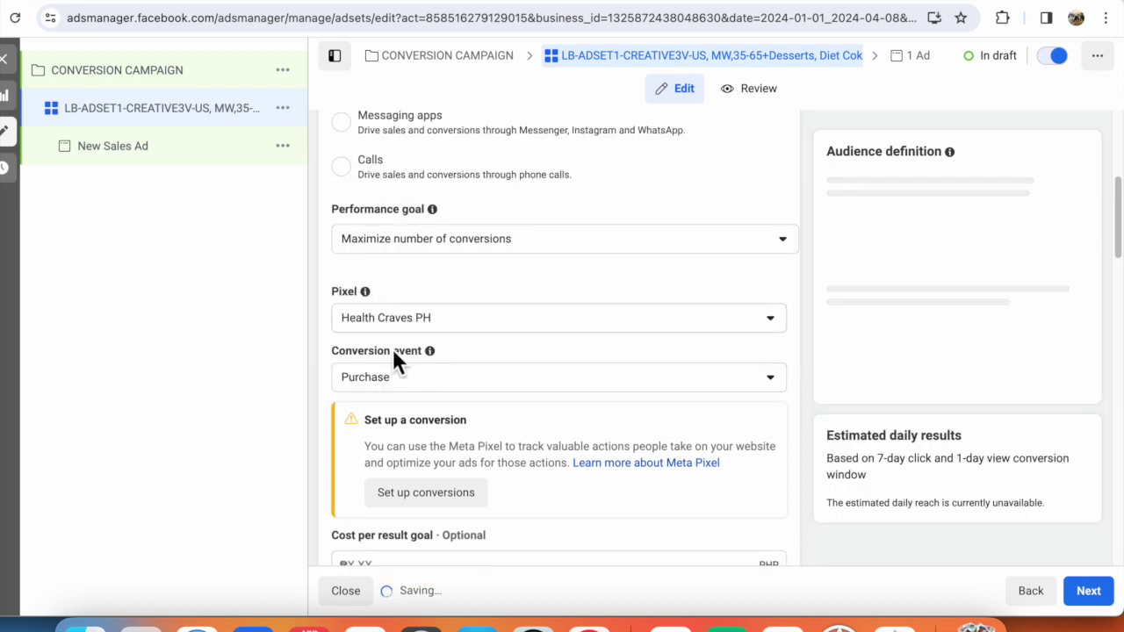
# Step: Review the ad set's cost per result goal, attribution, charging and delivery settings, and the dynamic creative option
pyautogui.scroll(-2, 603, 386)
pyautogui.scroll(-1, 601, 378)
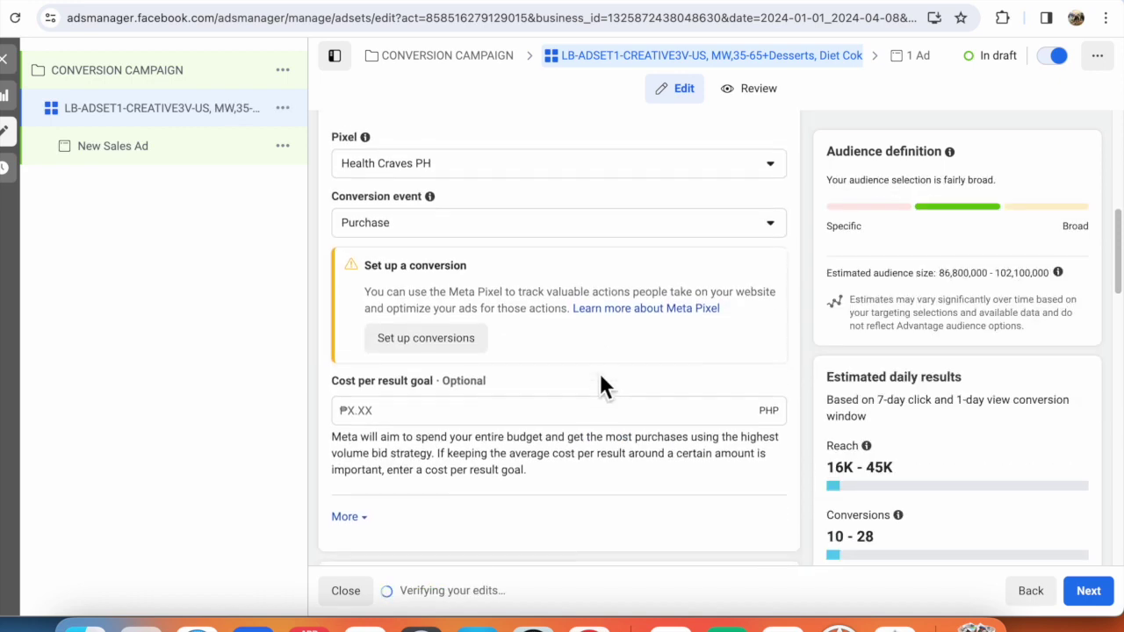
pyautogui.scroll(-1, 629, 406)
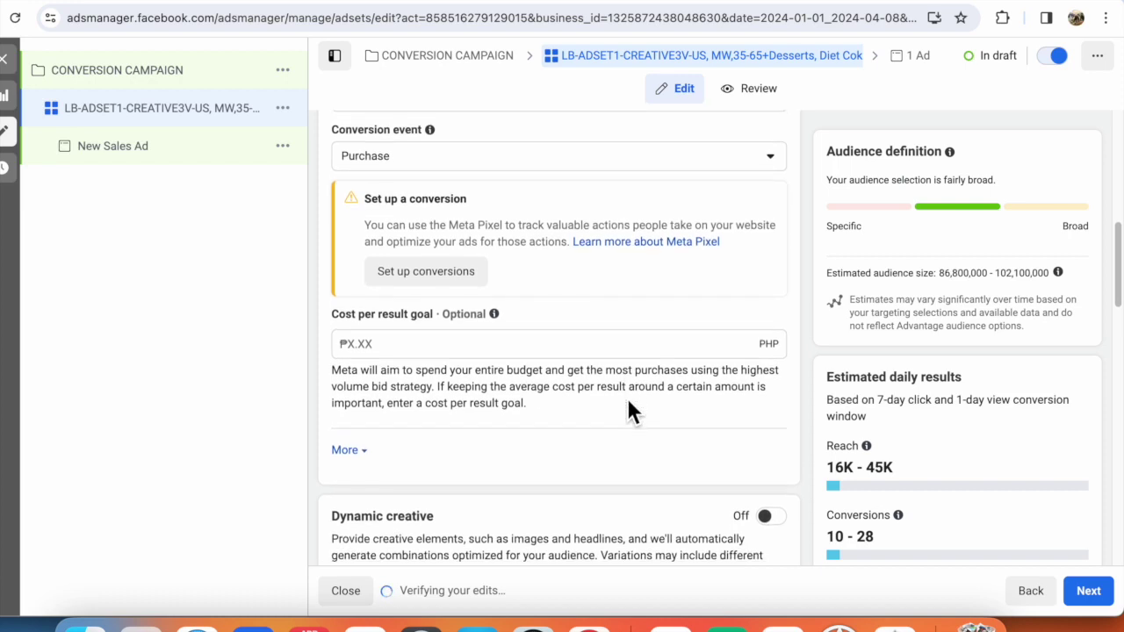
pyautogui.scroll(-1, 629, 405)
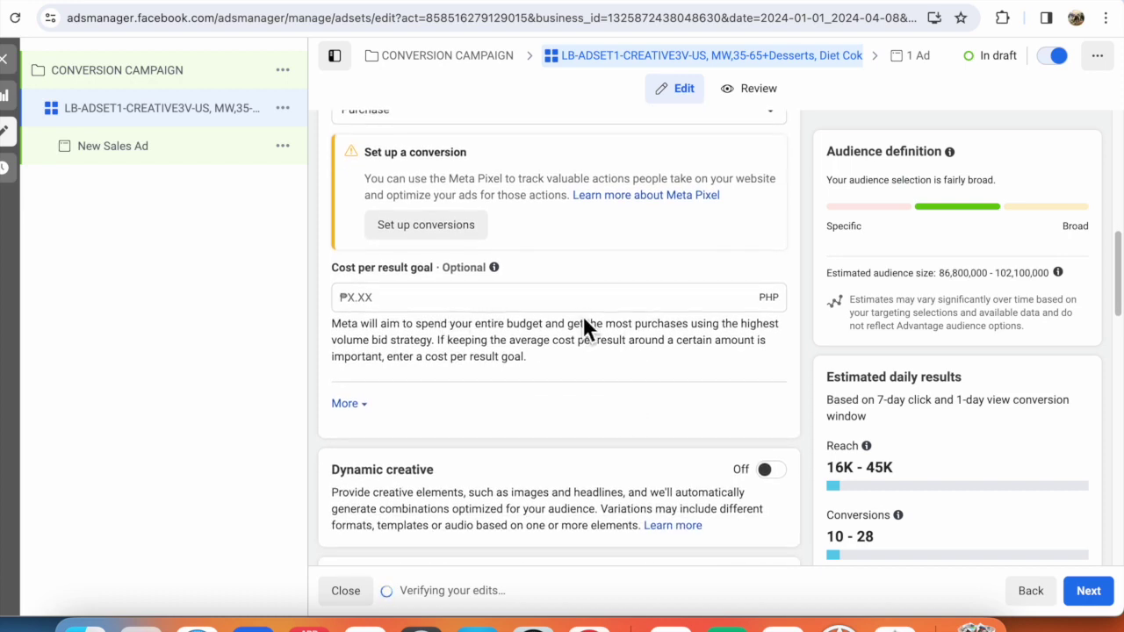
pyautogui.scroll(-2, 575, 325)
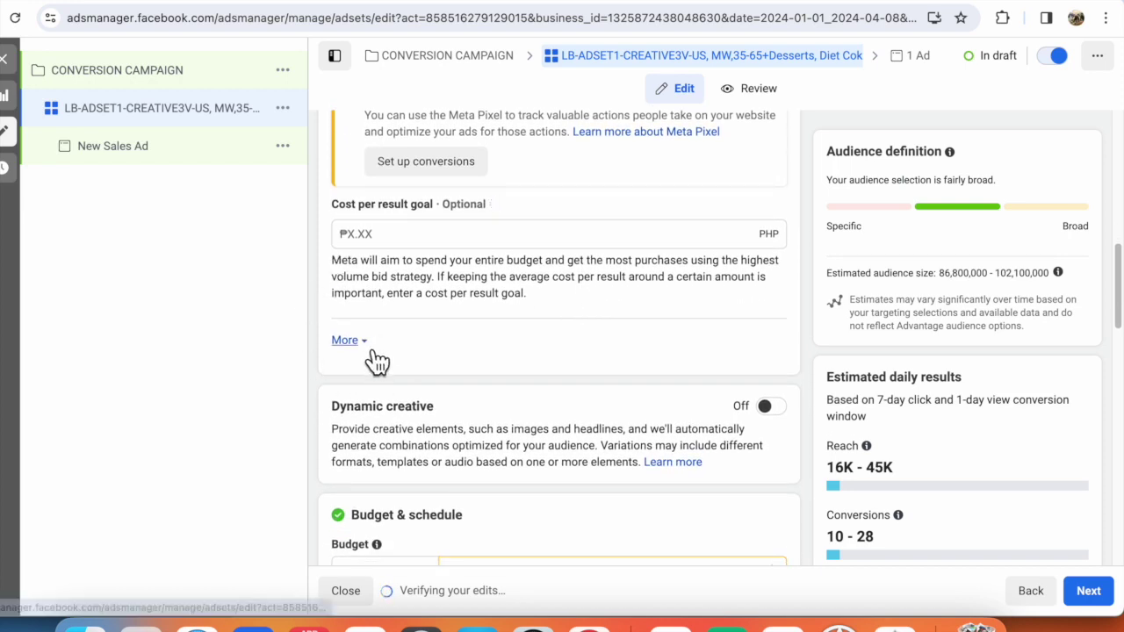
pyautogui.click(350, 341)
pyautogui.scroll(-1, 486, 341)
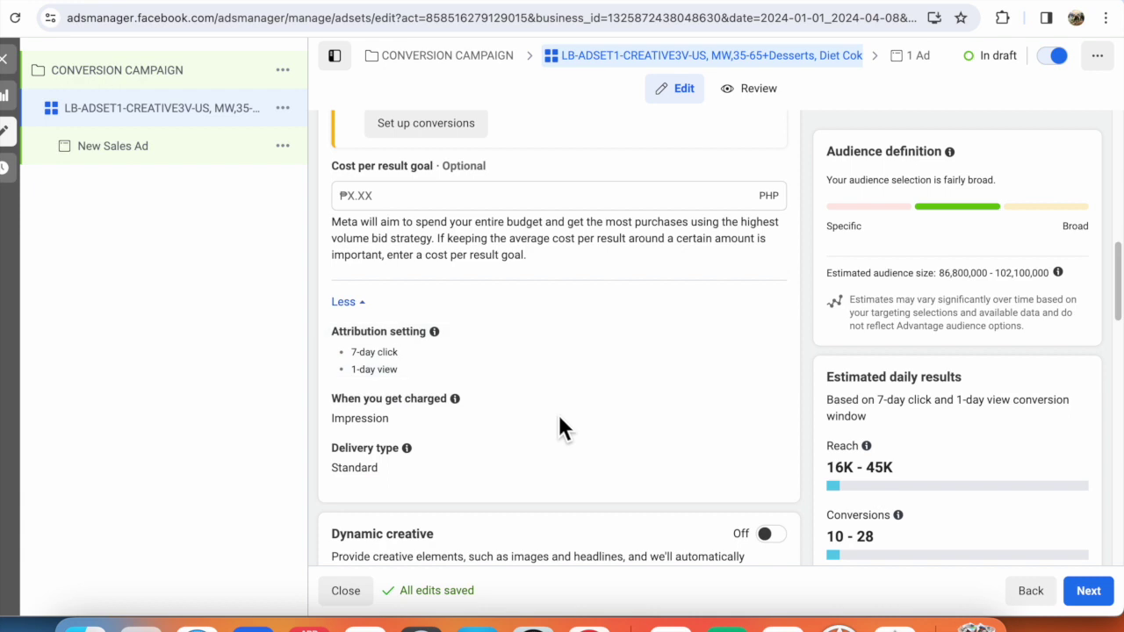
pyautogui.scroll(-5, 612, 400)
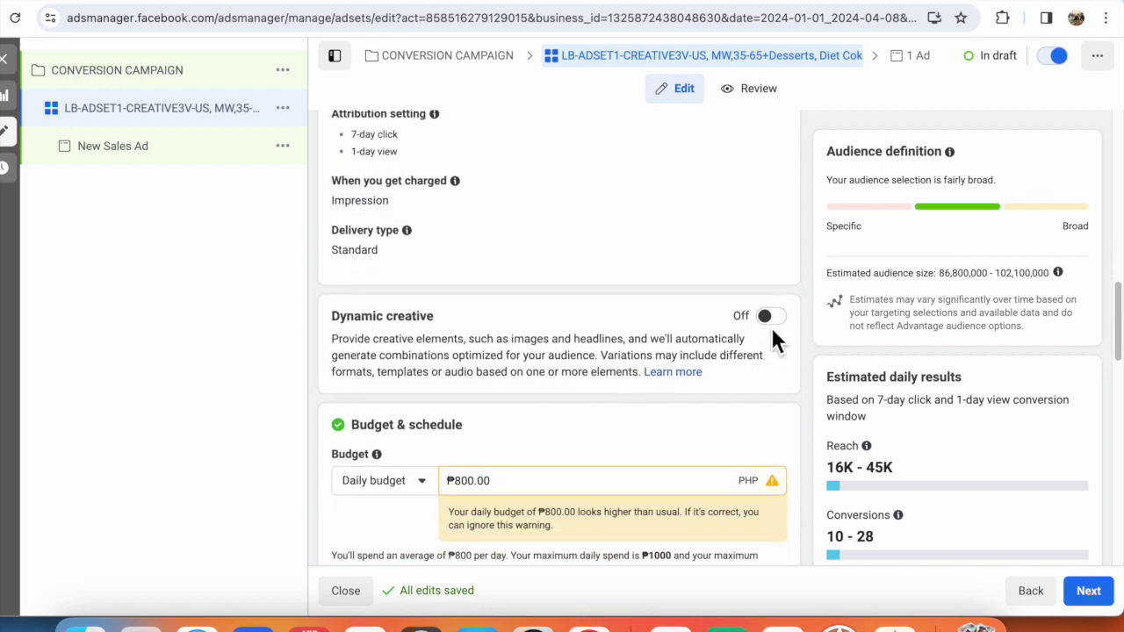
# Step: Check the first ad set's budget per day in the Excel planner and set the ad set's daily budget to 1200 PHP
pyautogui.scroll(-3, 778, 342)
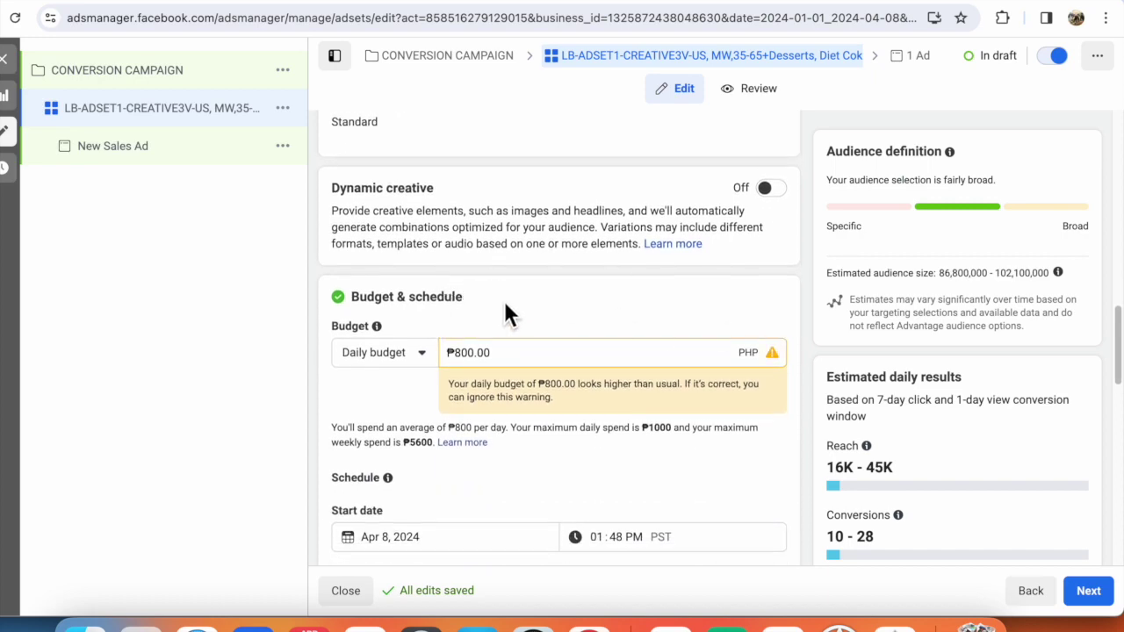
pyautogui.press('super+Tab')
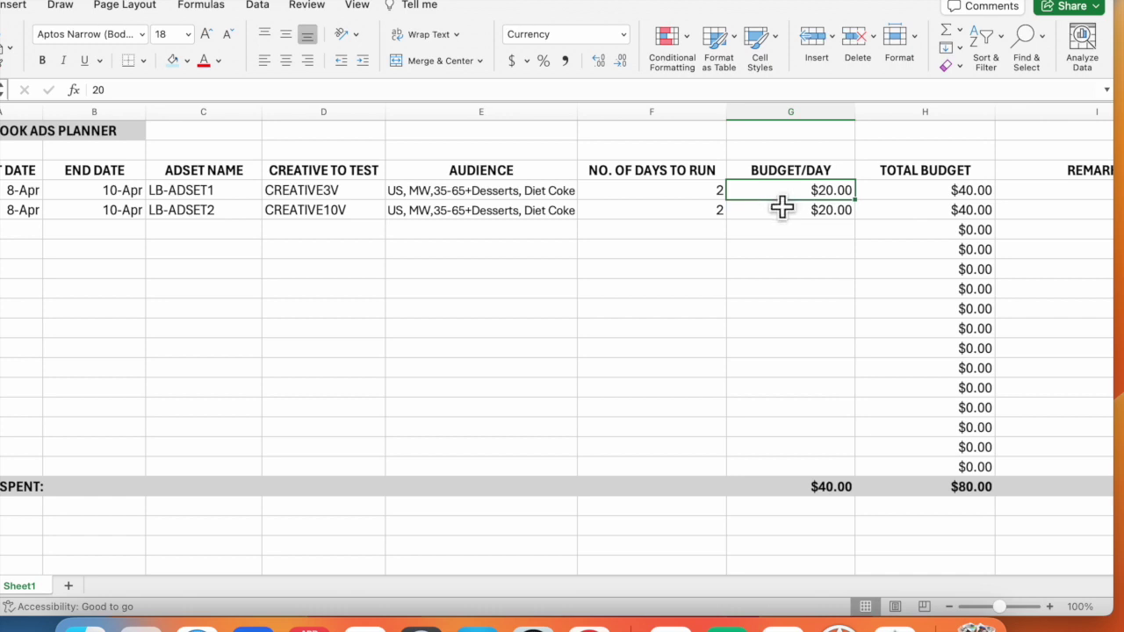
pyautogui.press('super+Tab')
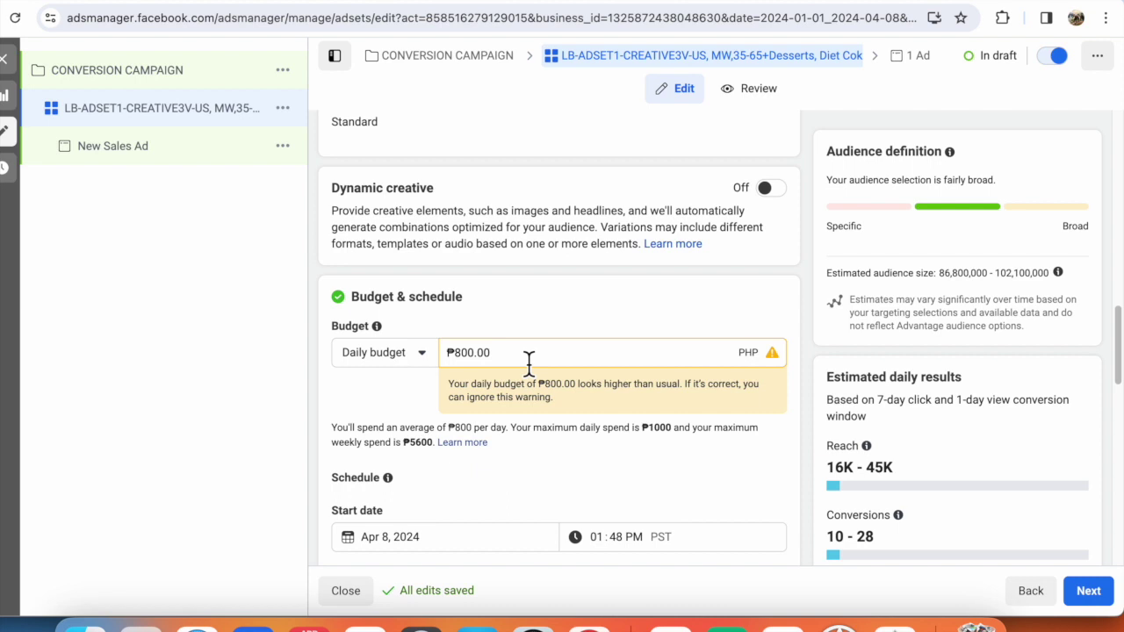
pyautogui.doubleClick(528, 360)
pyautogui.write('1200')
# Step: Schedule the ad set to start on Apr 9, 2024 at 03:00 AM
pyautogui.scroll(-2, 381, 389)
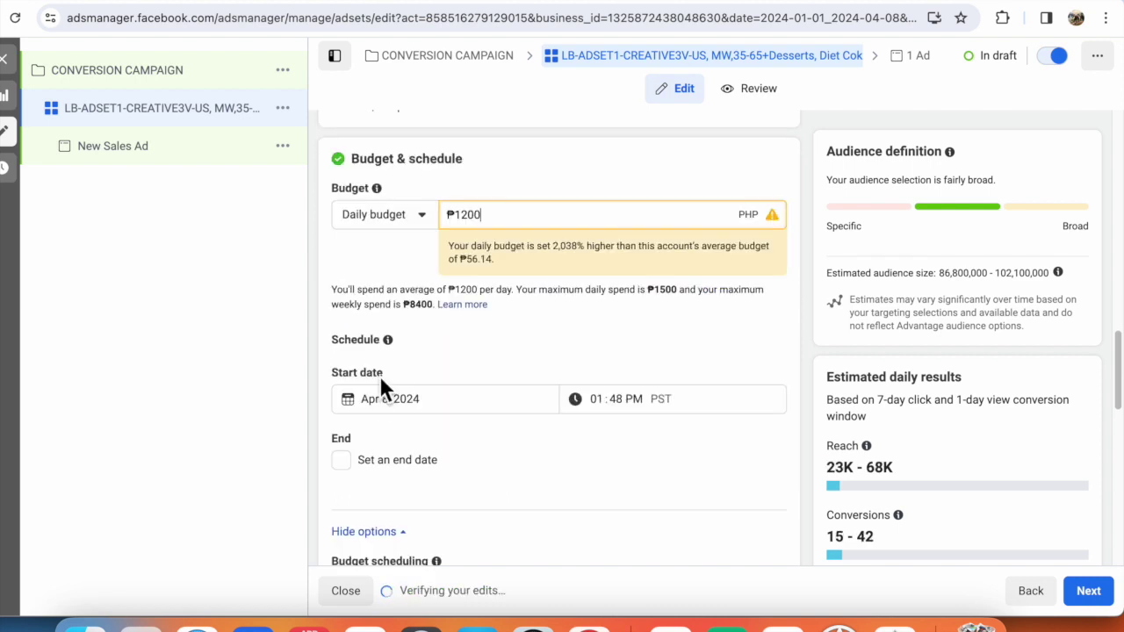
pyautogui.click(434, 404)
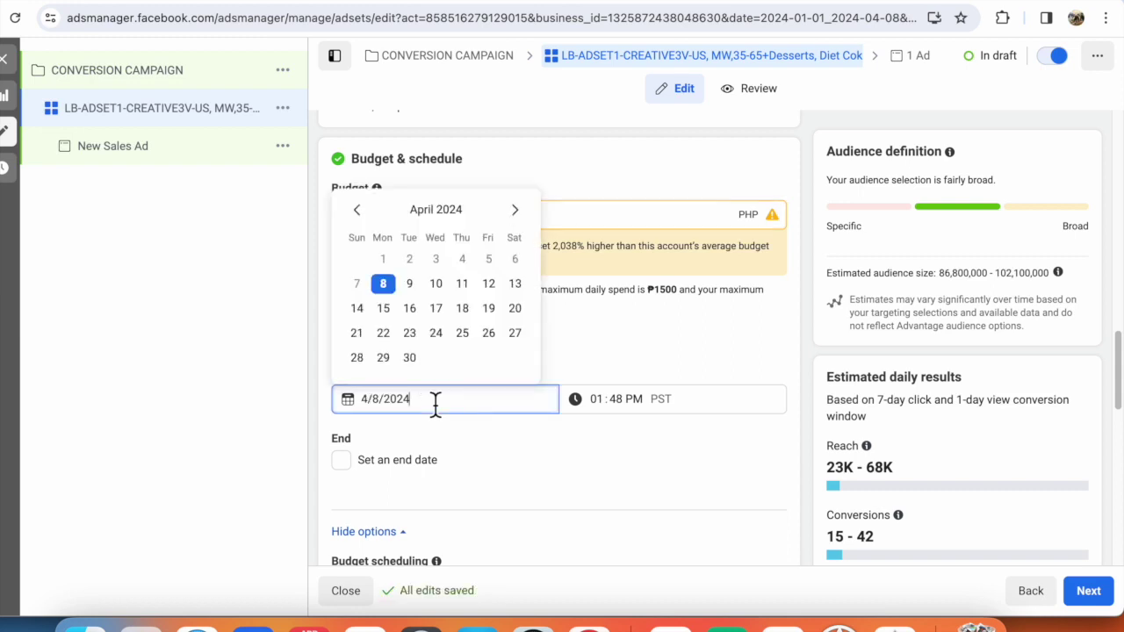
pyautogui.click(411, 285)
pyautogui.click(594, 403)
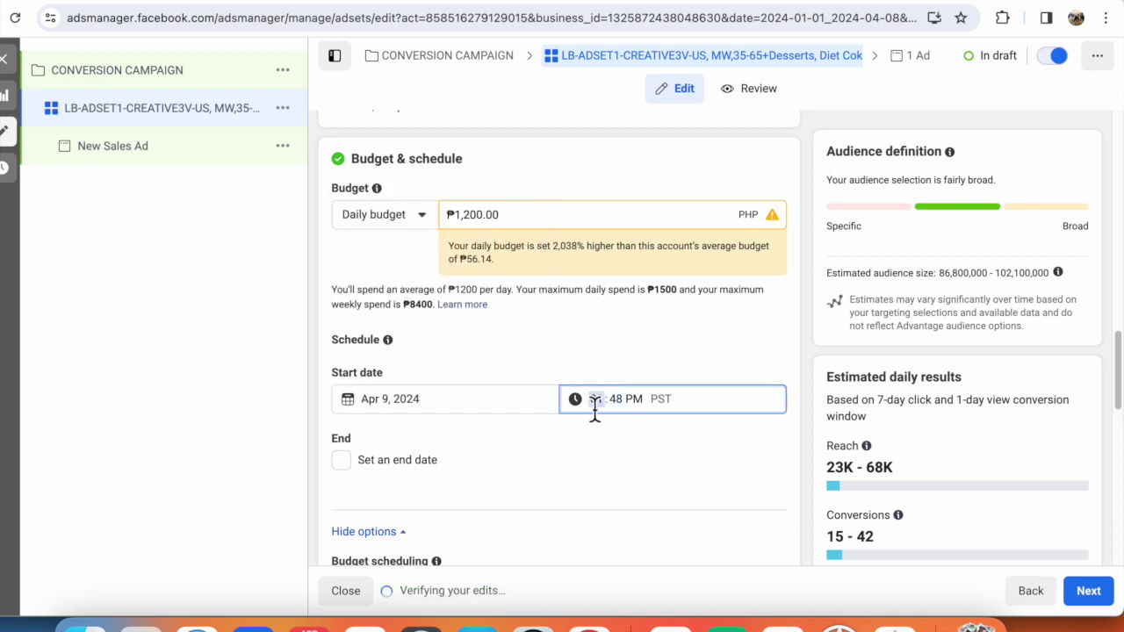
pyautogui.write('3')
pyautogui.click(618, 401)
pyautogui.write('00a')
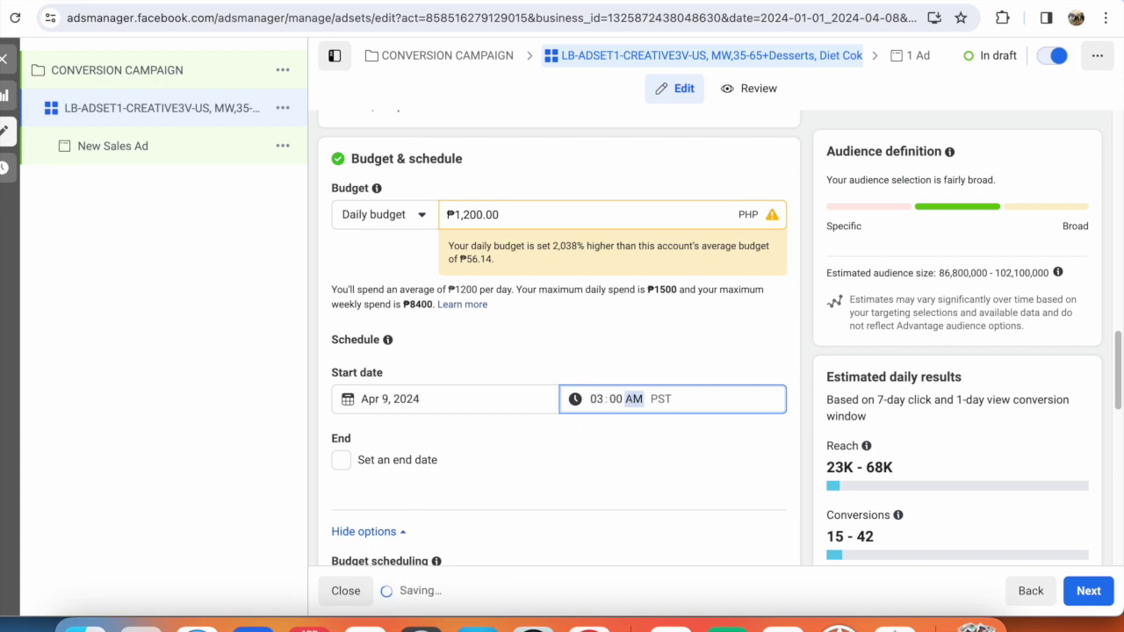
# Step: Check the number of days to run for LB-ADSET1 in the Excel planner and return to the ad set's schedule
pyautogui.scroll(-2, 418, 323)
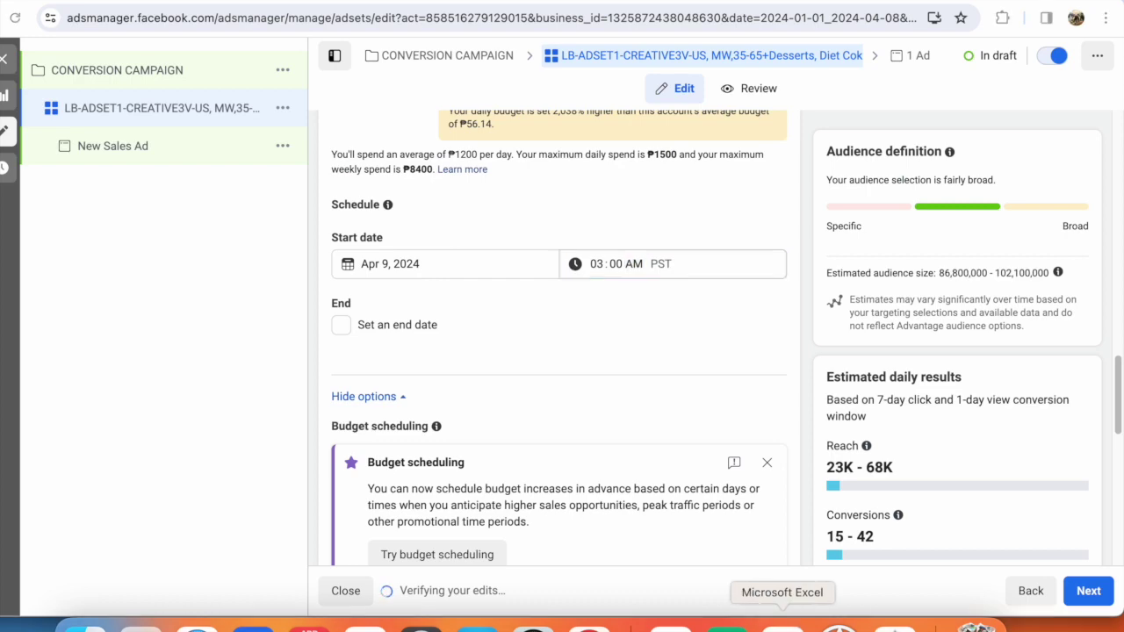
pyautogui.click(783, 625)
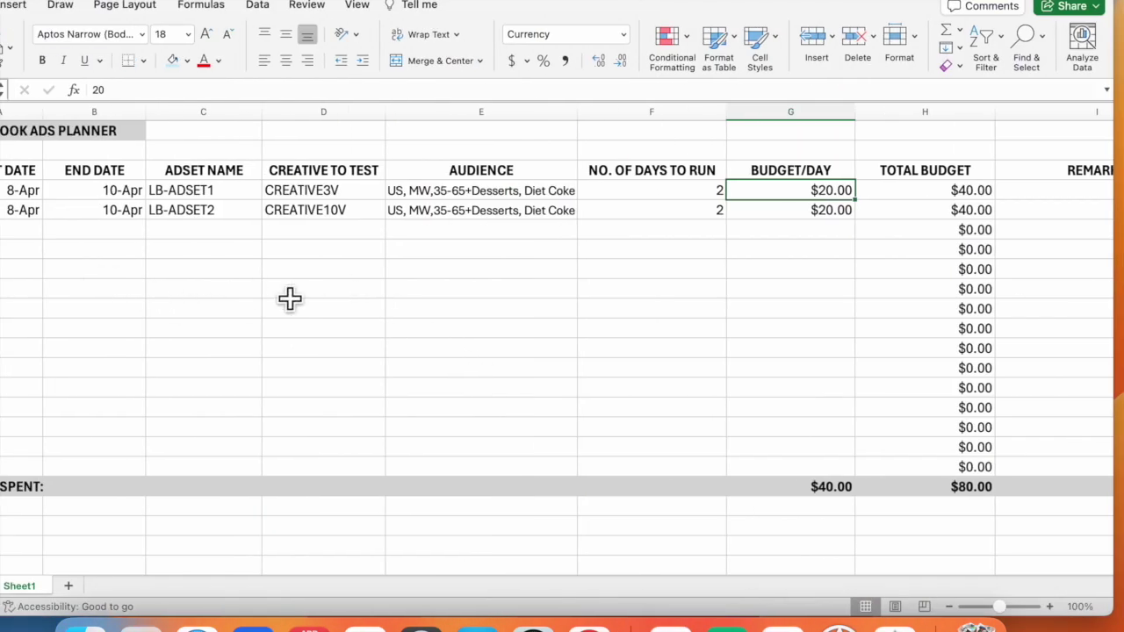
pyautogui.click(652, 196)
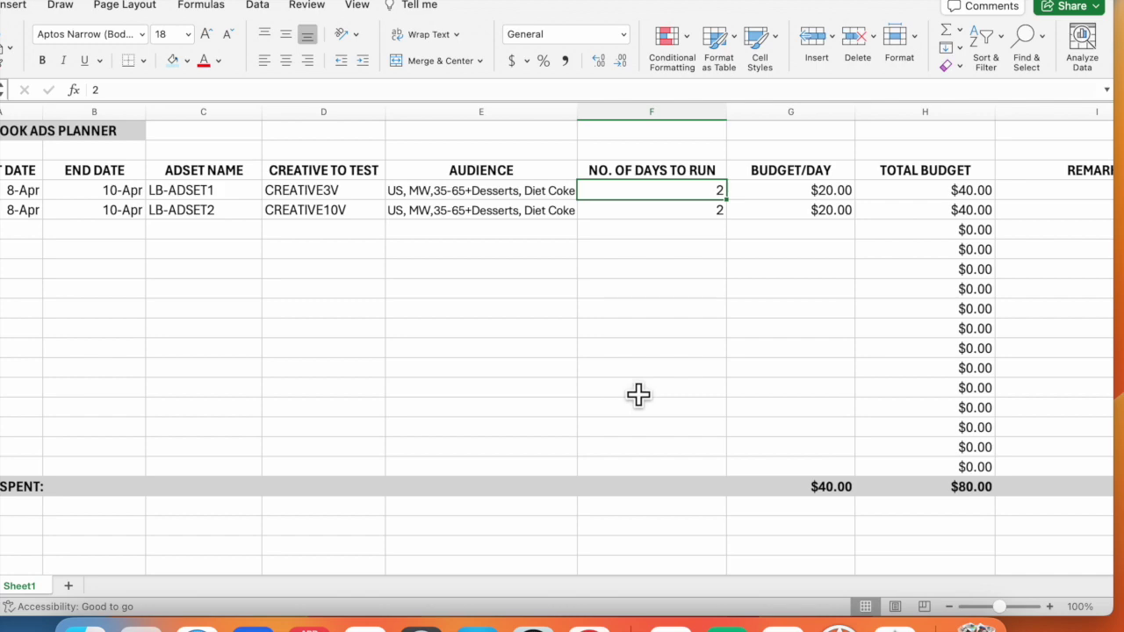
pyautogui.hotkey('ctrl', 'Right')
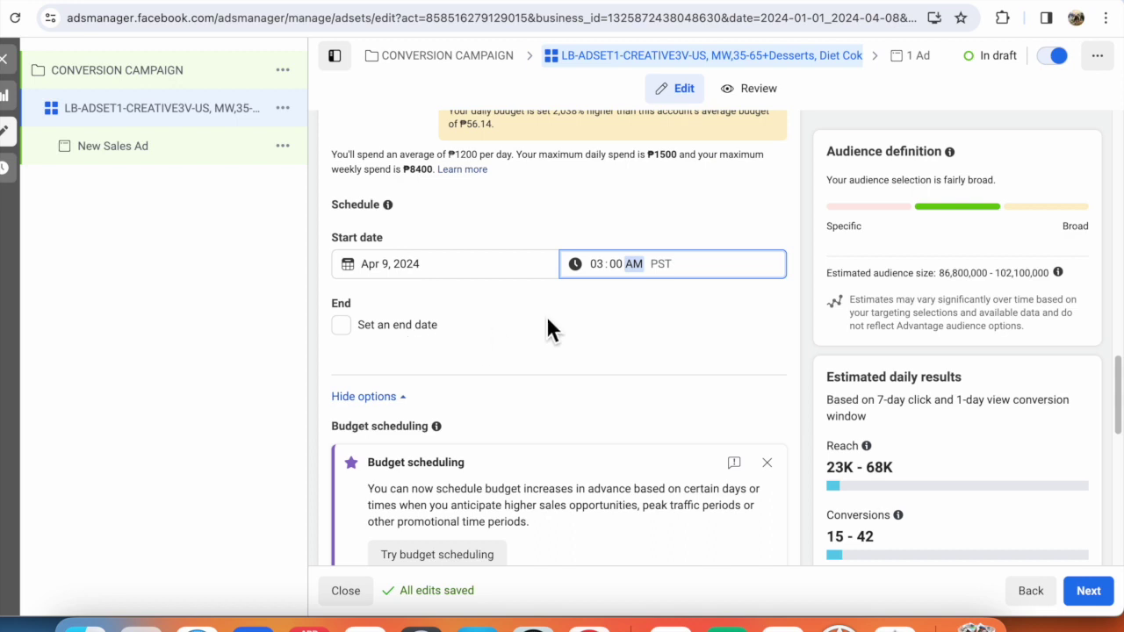
# Step: Collapse the extra schedule options, and in the audience controls remove Philippines and add United States as the location
pyautogui.scroll(-1, 390, 351)
pyautogui.click(389, 342)
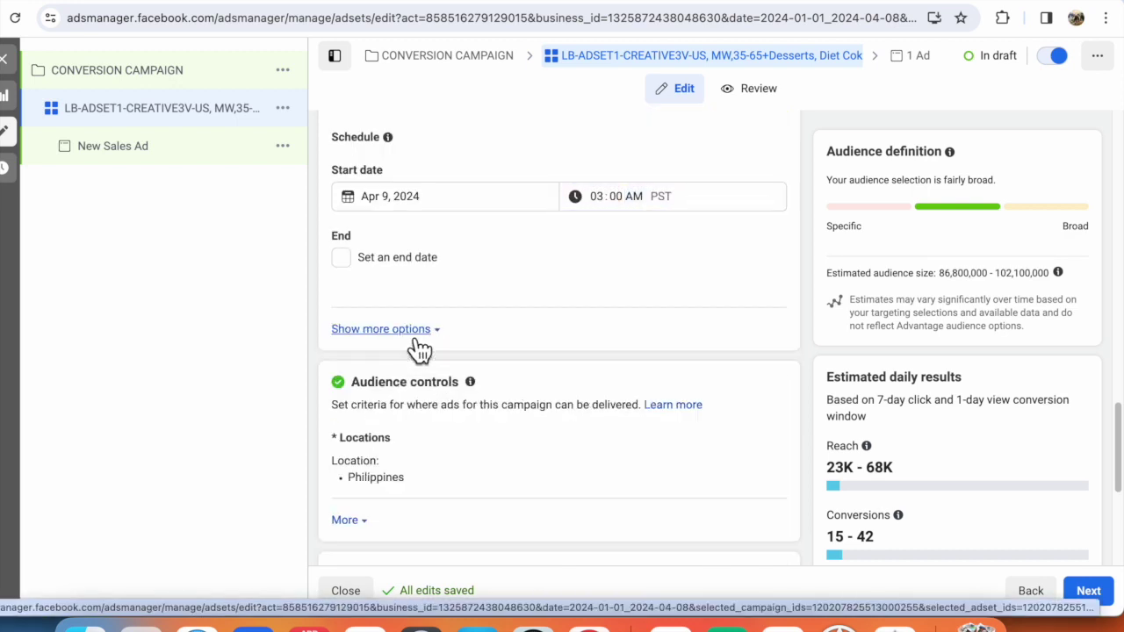
pyautogui.scroll(-1, 539, 334)
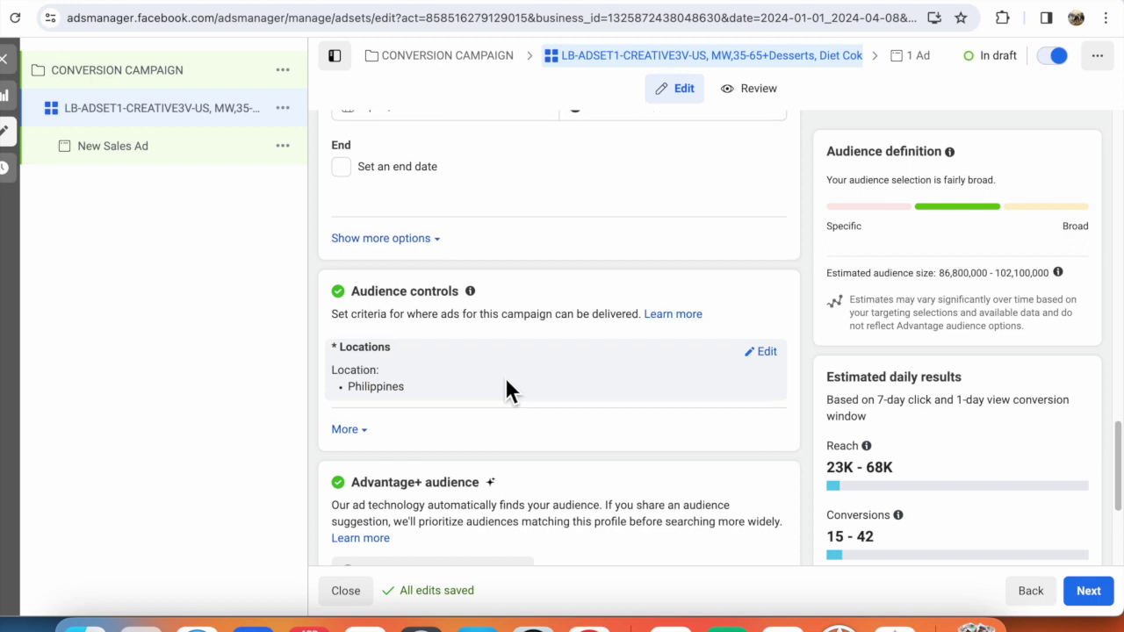
pyautogui.scroll(-1, 505, 377)
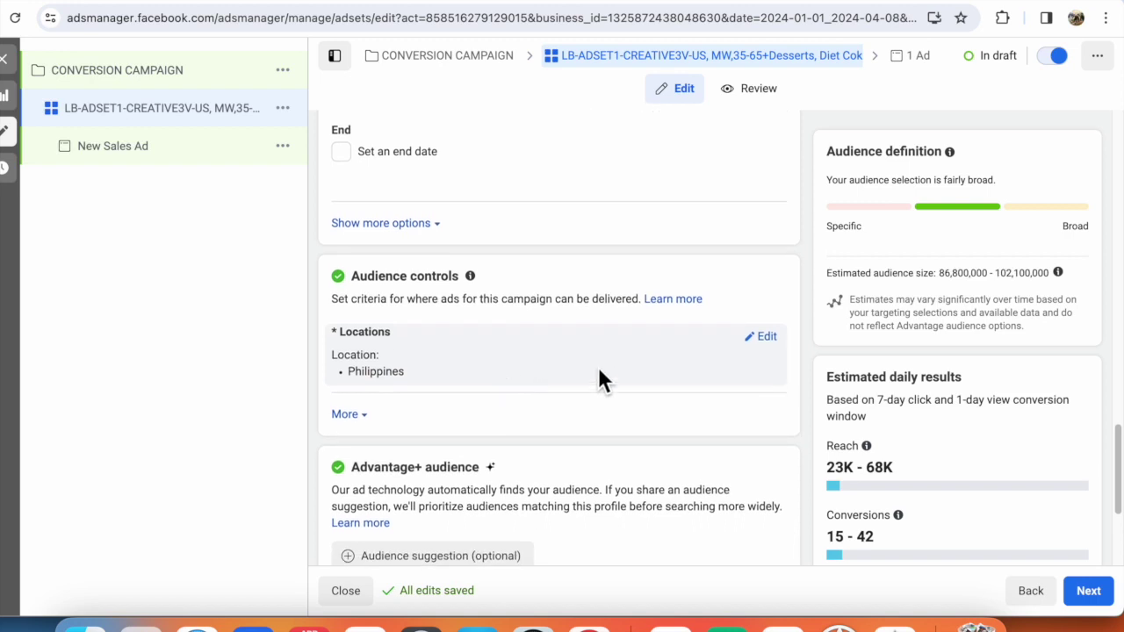
pyautogui.click(771, 342)
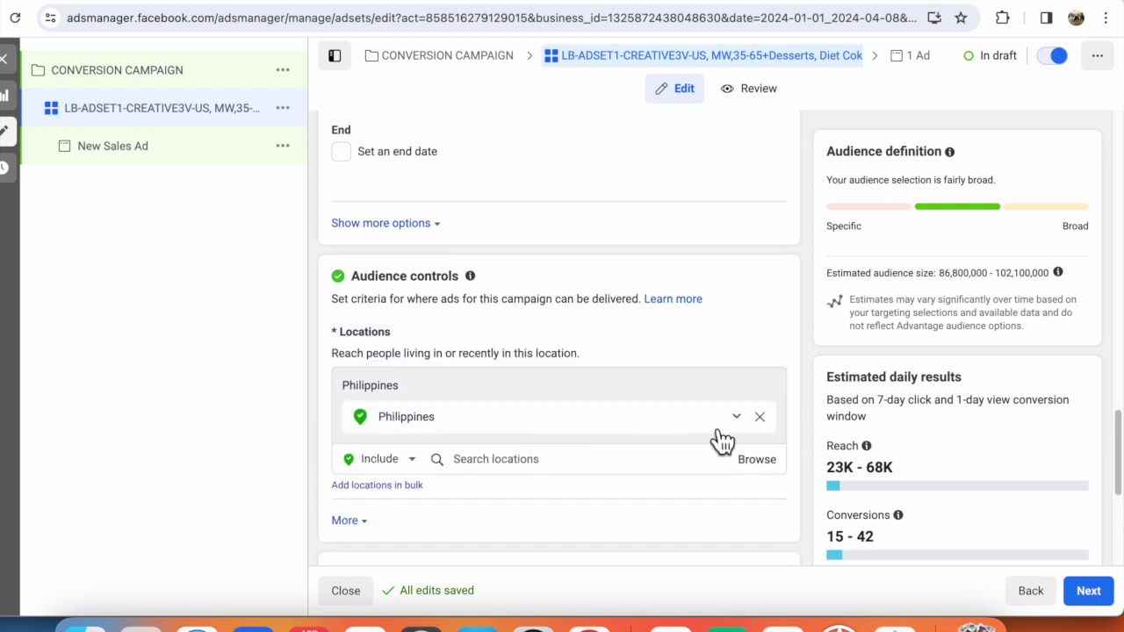
pyautogui.click(759, 416)
pyautogui.click(500, 428)
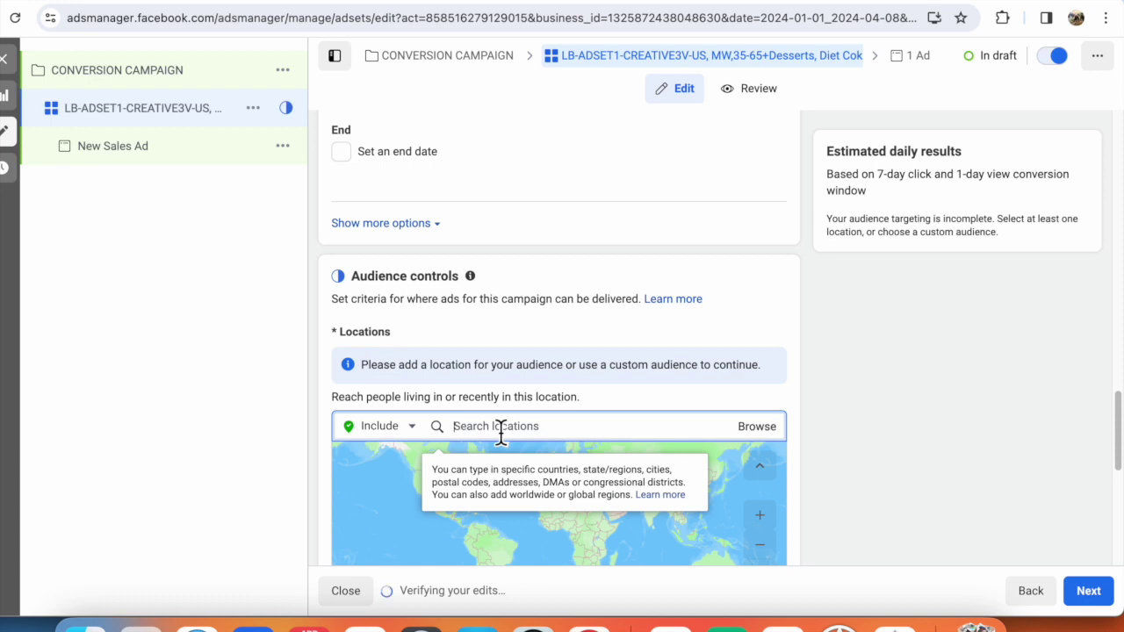
pyautogui.write('unite')
pyautogui.press('Return')
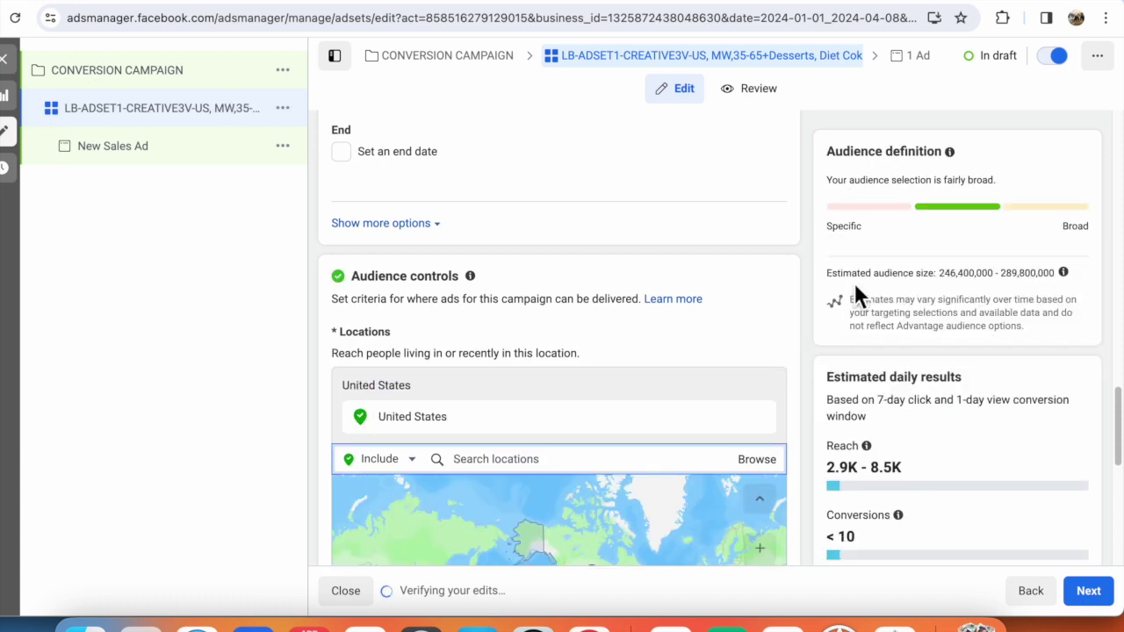
pyautogui.moveTo(938, 282); pyautogui.dragTo(1047, 286)
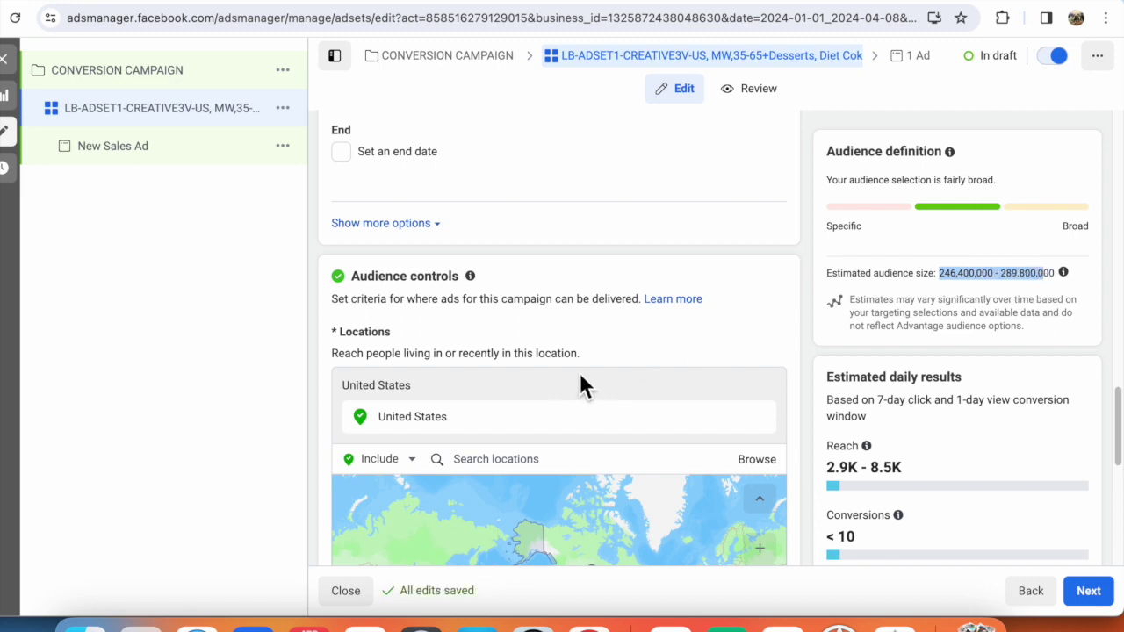
# Step: Open Google Trends in a new browser tab, showing the search term juice trick for the United States
pyautogui.press('super+t')
pyautogui.click(251, 21)
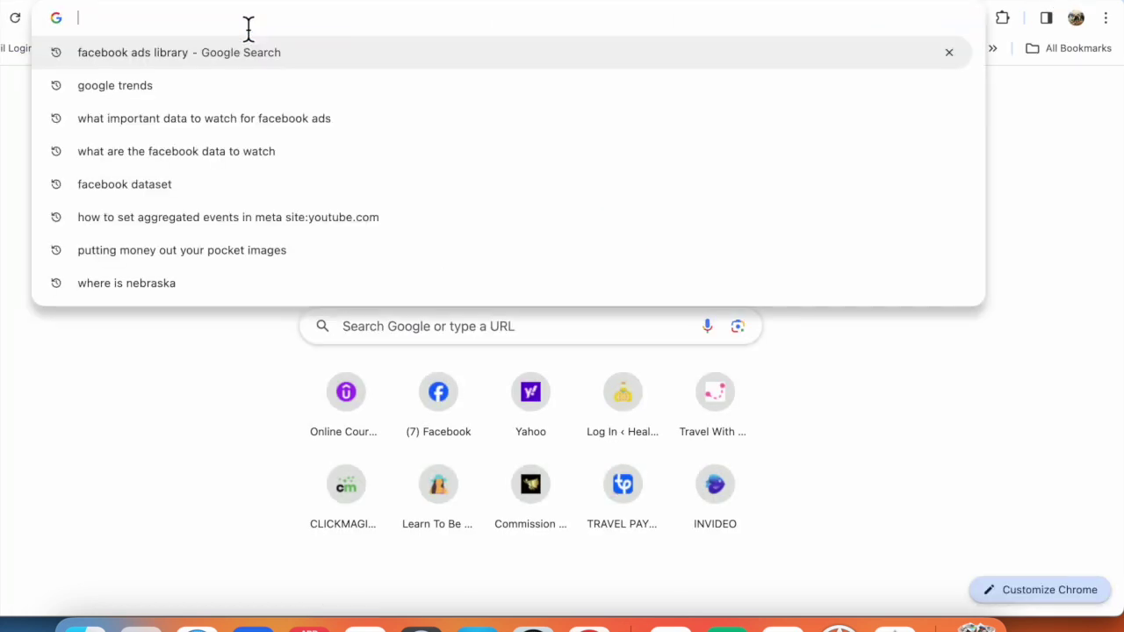
pyautogui.write('goot')
pyautogui.press('BackSpace')
pyautogui.write('g')
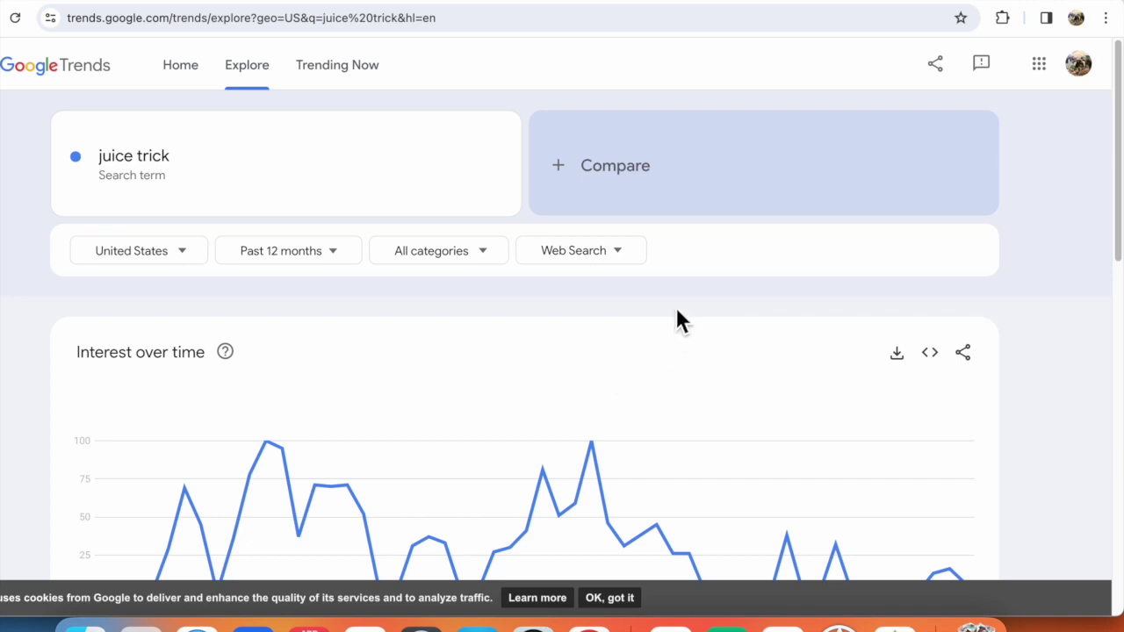
# Step: Examine the interest over time and the interest by subregion for juice trick in Google Trends
pyautogui.click(595, 189)
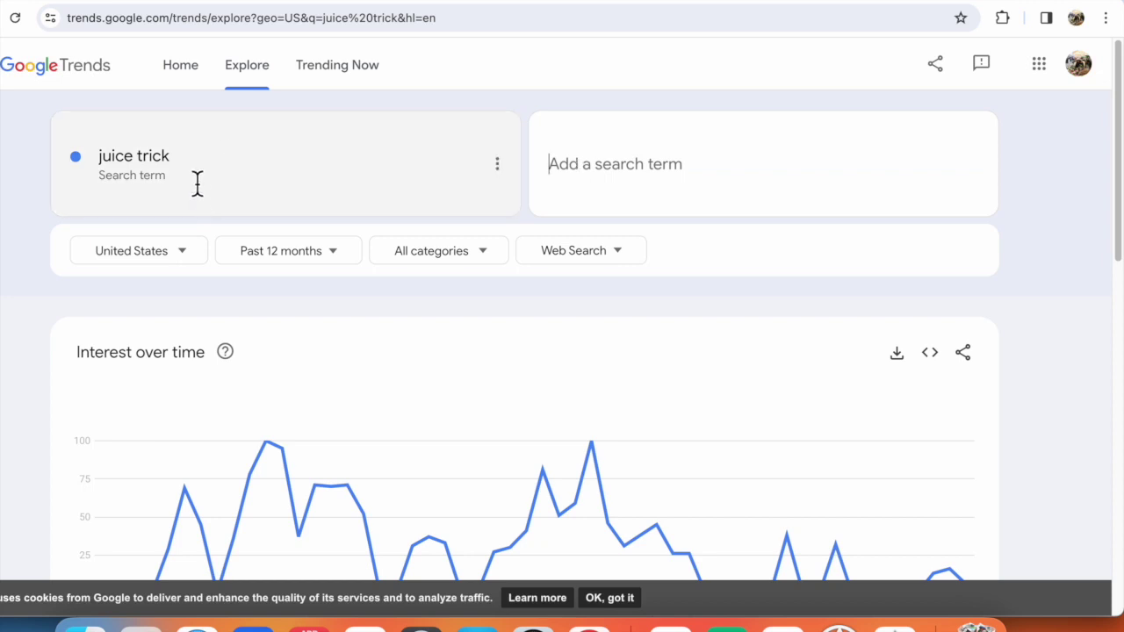
pyautogui.scroll(-1, 296, 406)
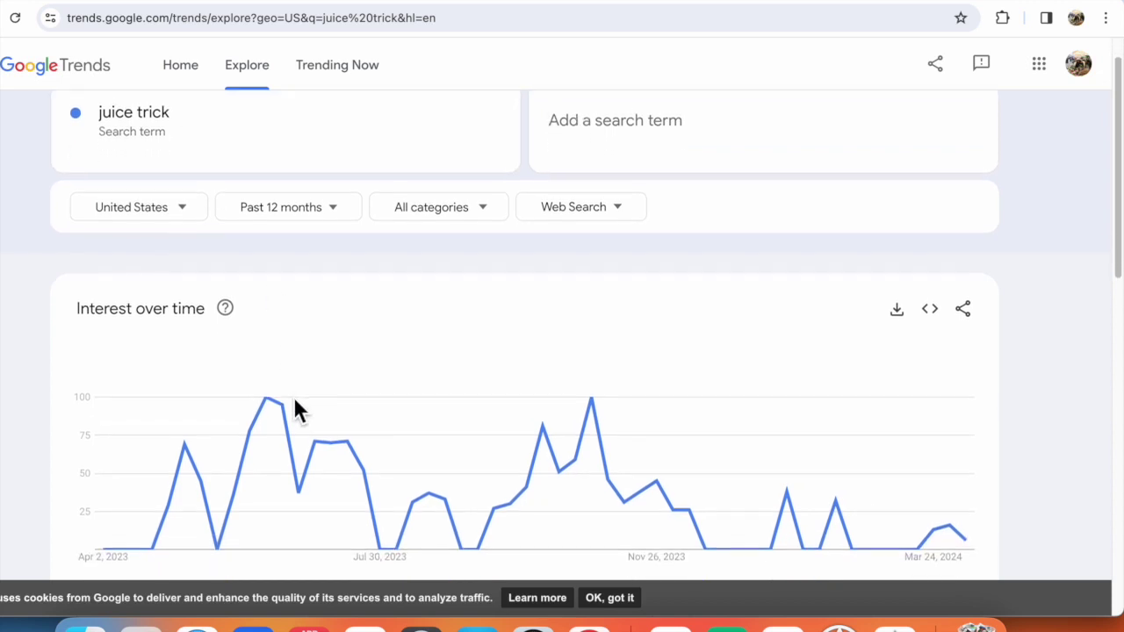
pyautogui.scroll(-1, 296, 404)
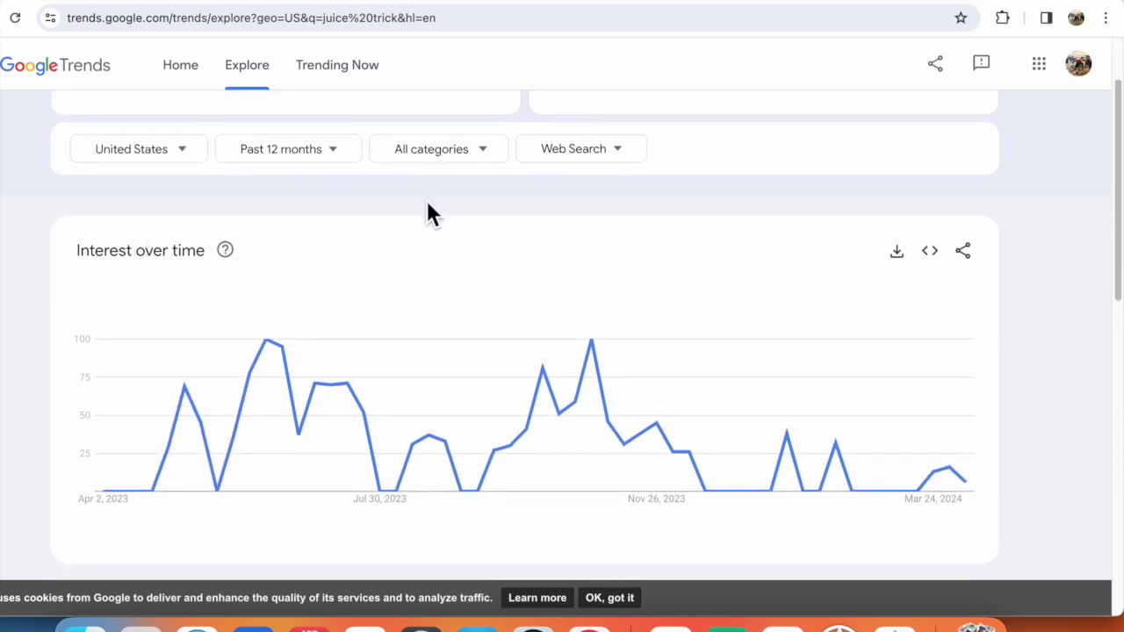
pyautogui.scroll(-1, 542, 334)
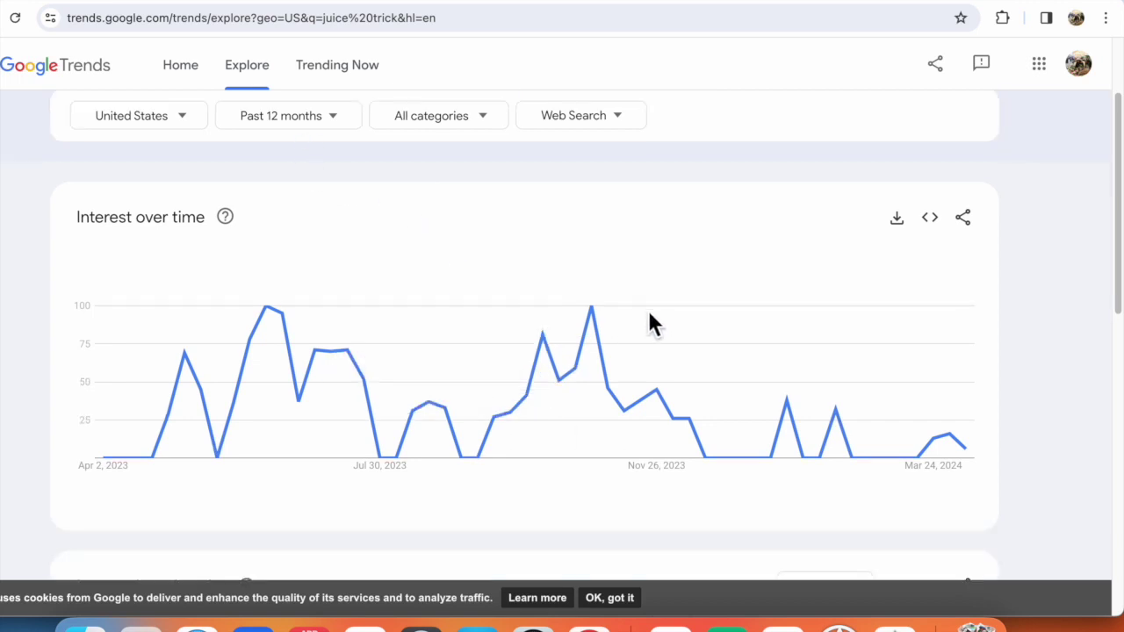
pyautogui.scroll(-1, 758, 319)
pyautogui.scroll(-5, 790, 351)
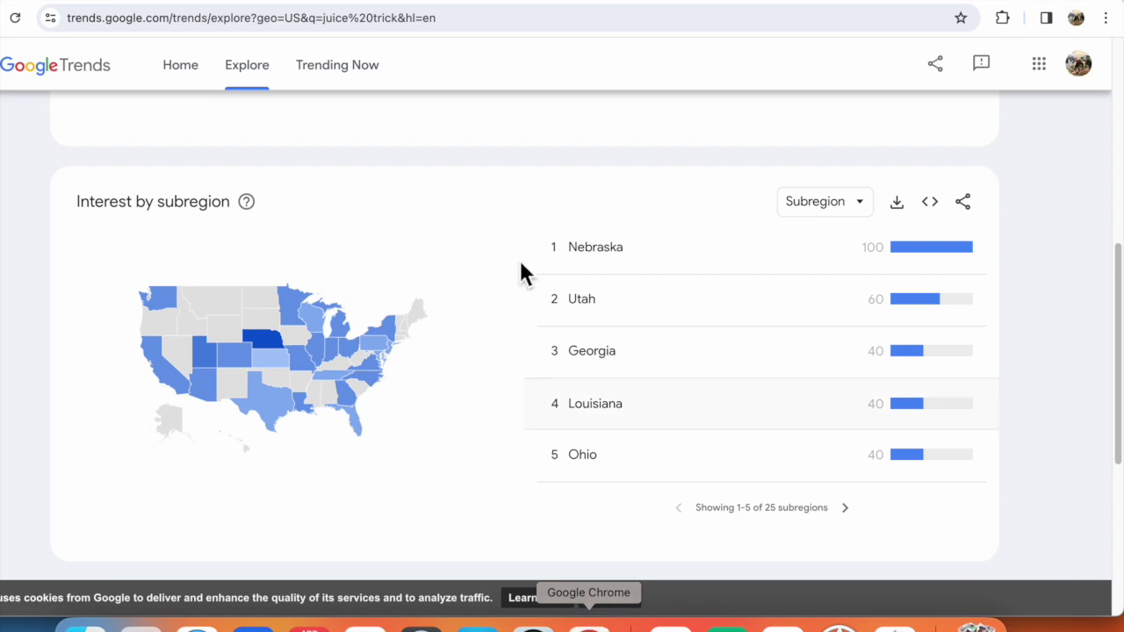
# Step: Return to the ad set in Ads Manager and add Nebraska, United States as a location in the audience controls
pyautogui.click(296, 4)
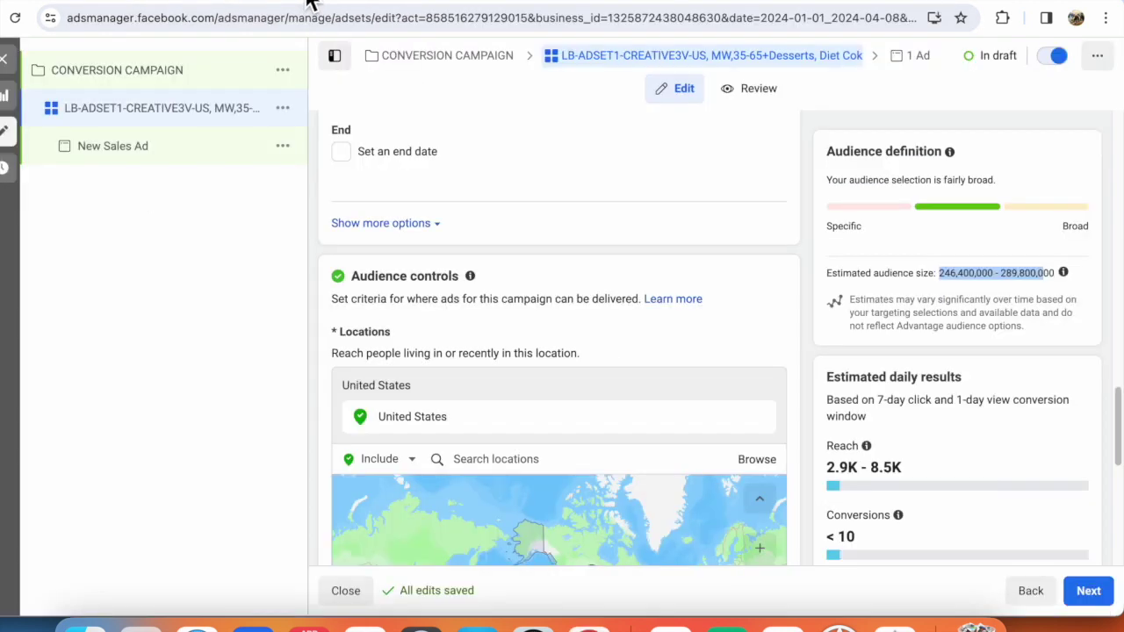
pyautogui.click(495, 470)
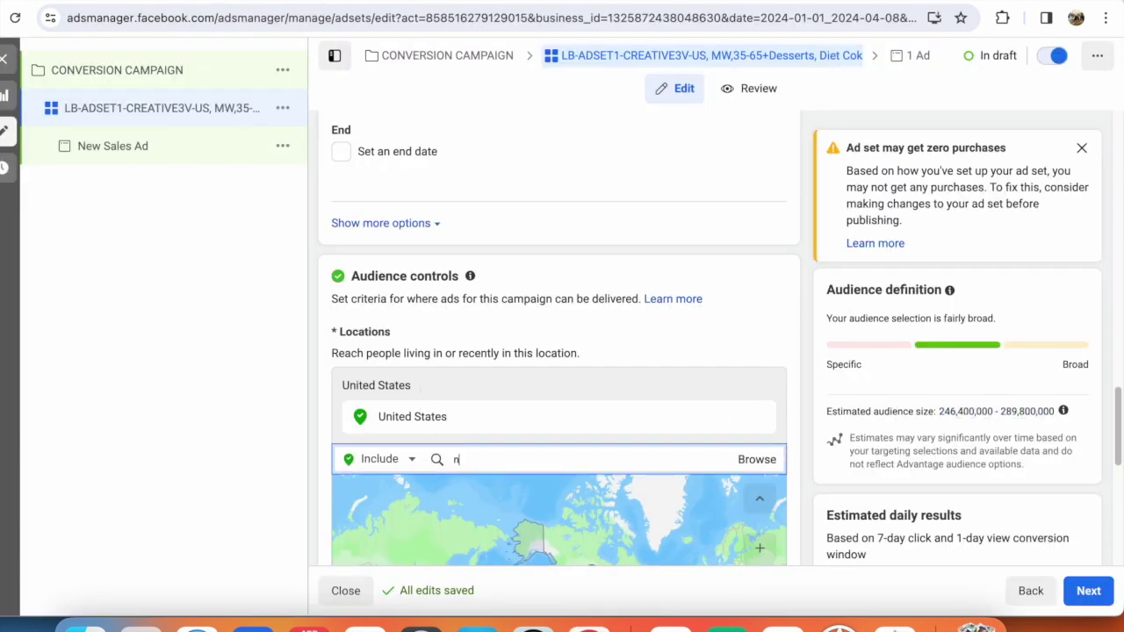
pyautogui.write('nebraska')
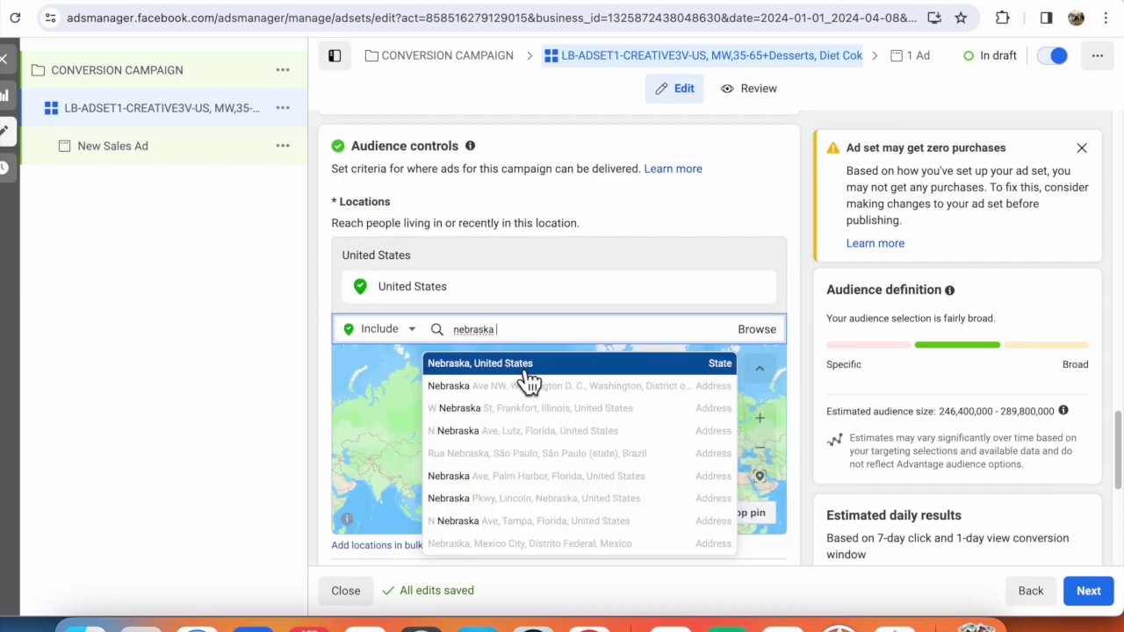
pyautogui.click(492, 364)
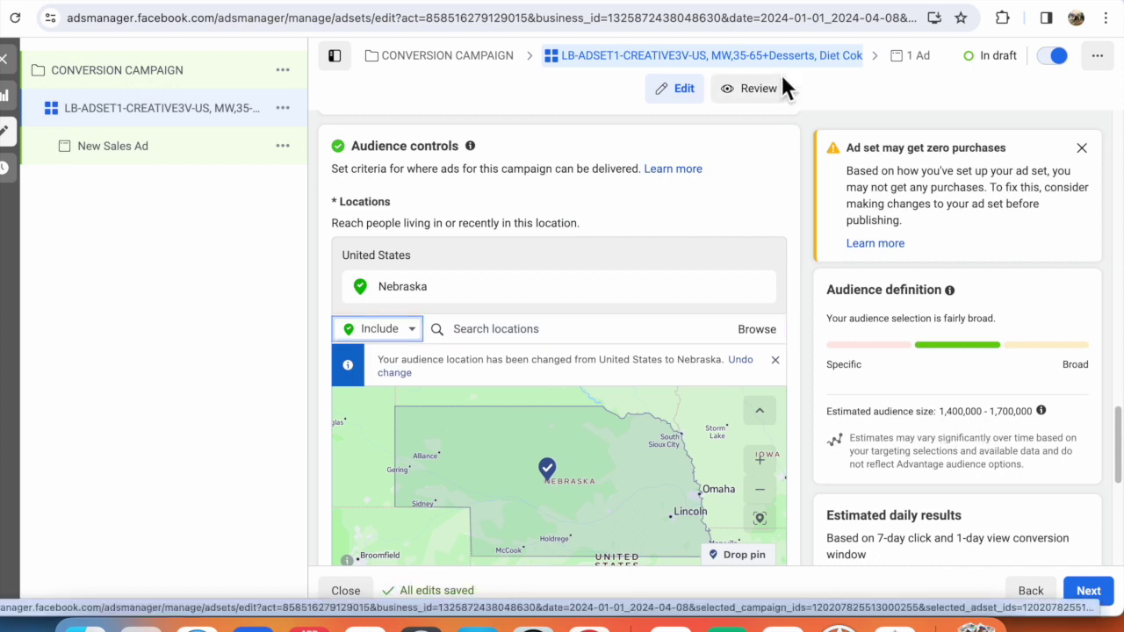
# Step: Check the subregion ranking in Google Trends, add Utah, United States as an ad set location and check the estimated audience size
pyautogui.click(943, 5)
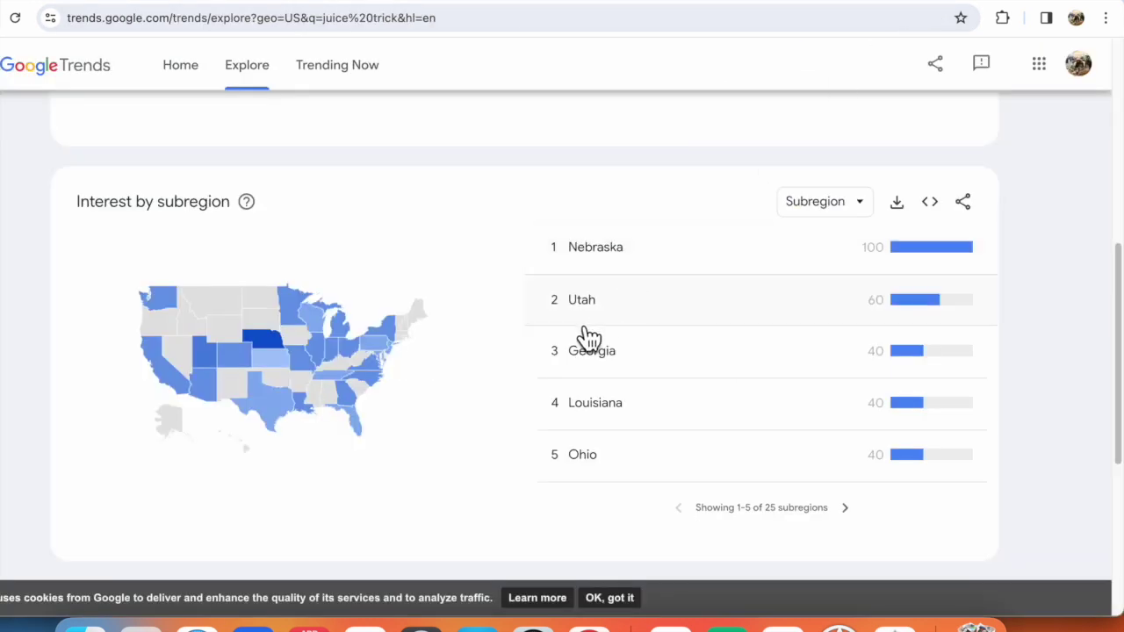
pyautogui.click(319, 3)
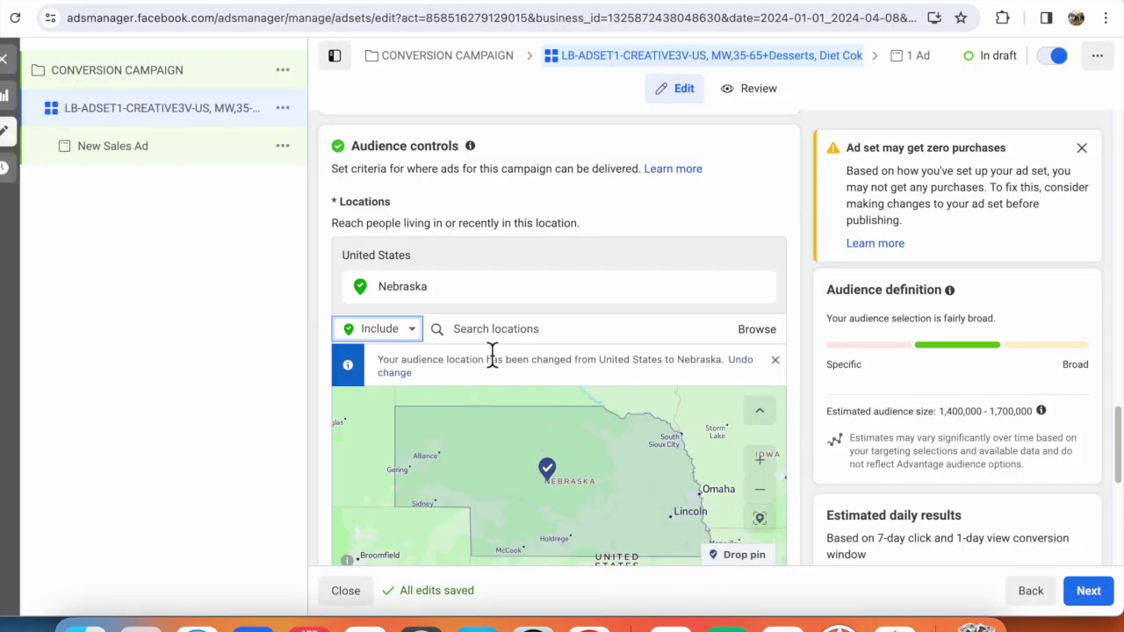
pyautogui.click(484, 338)
pyautogui.write('utah')
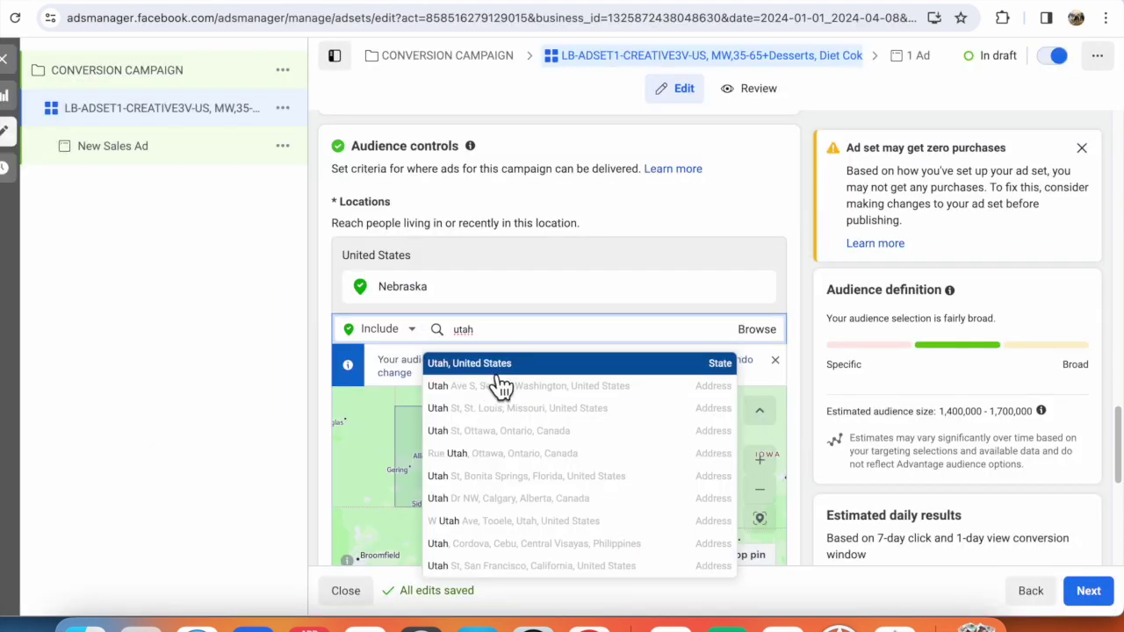
pyautogui.click(497, 369)
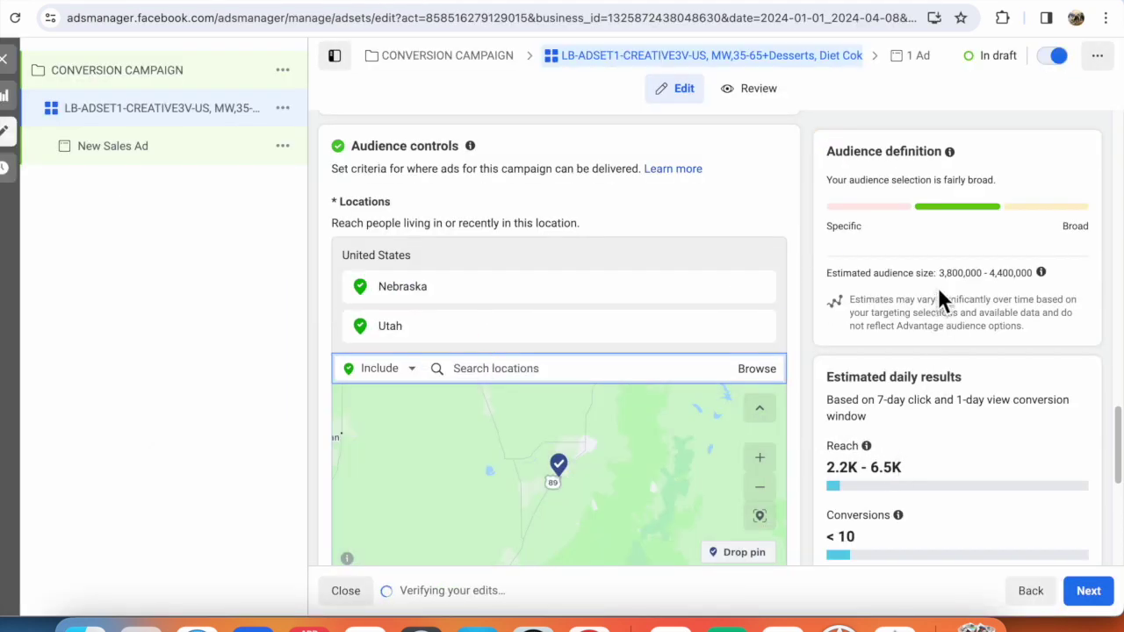
pyautogui.moveTo(939, 277); pyautogui.dragTo(983, 279)
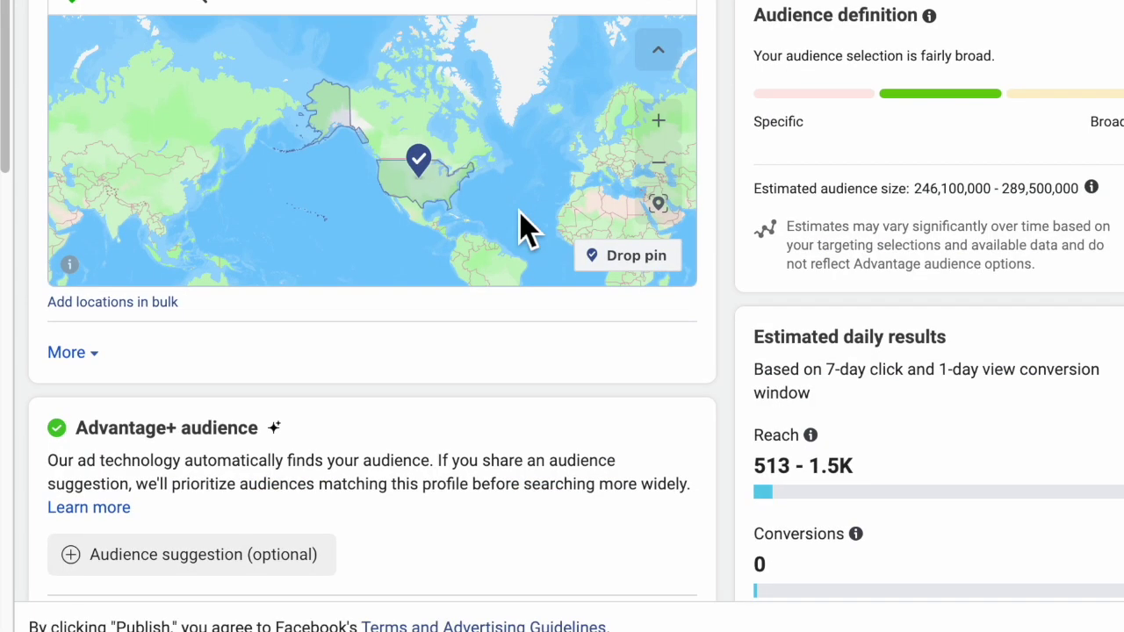
# Step: Expand the additional audience controls and set the language to English (All)
pyautogui.scroll(-2, 664, 294)
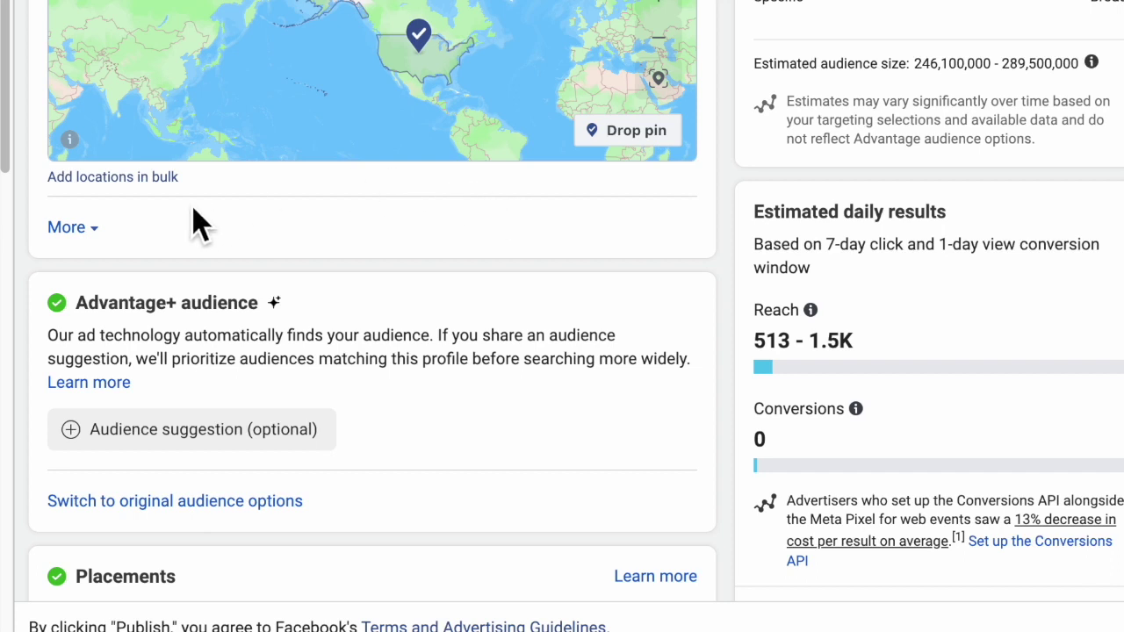
pyautogui.click(107, 246)
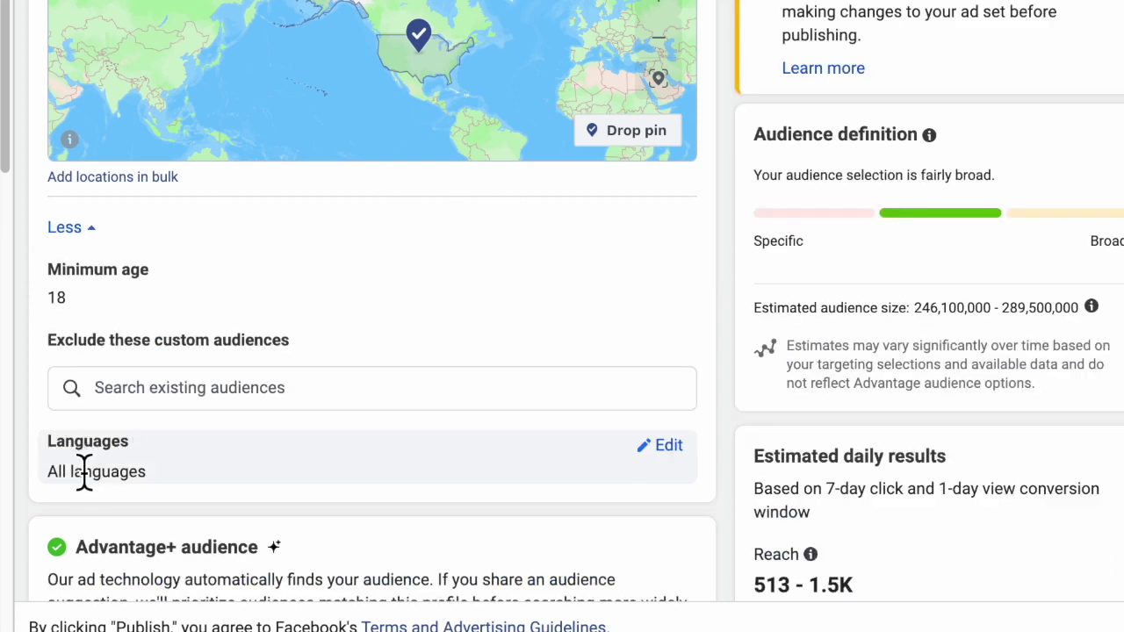
pyautogui.click(669, 446)
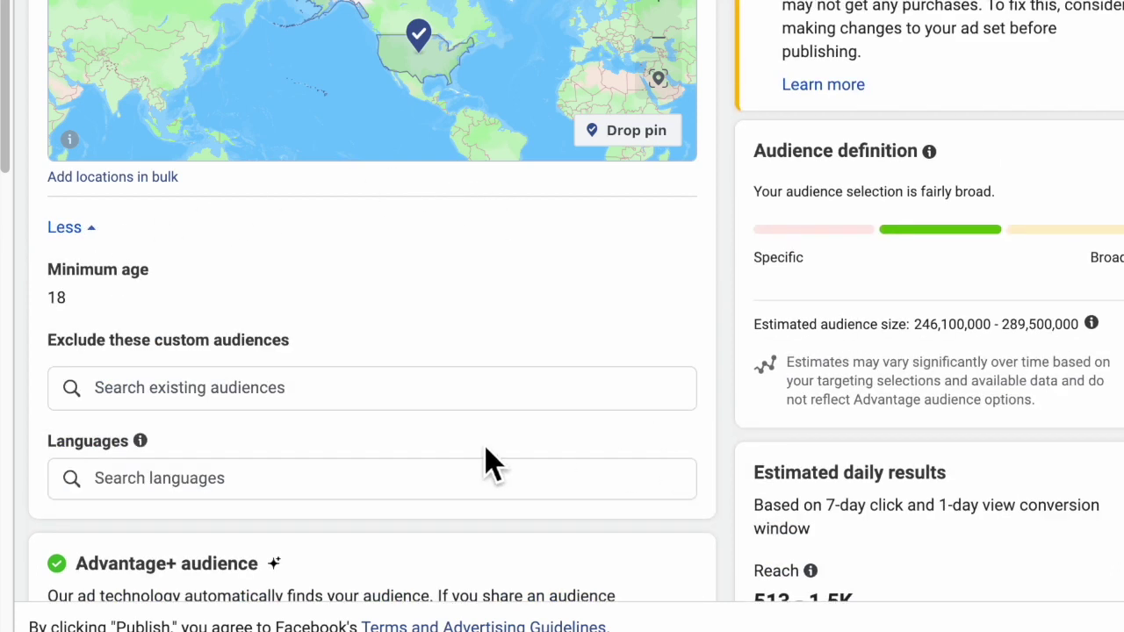
pyautogui.click(235, 492)
pyautogui.write('english')
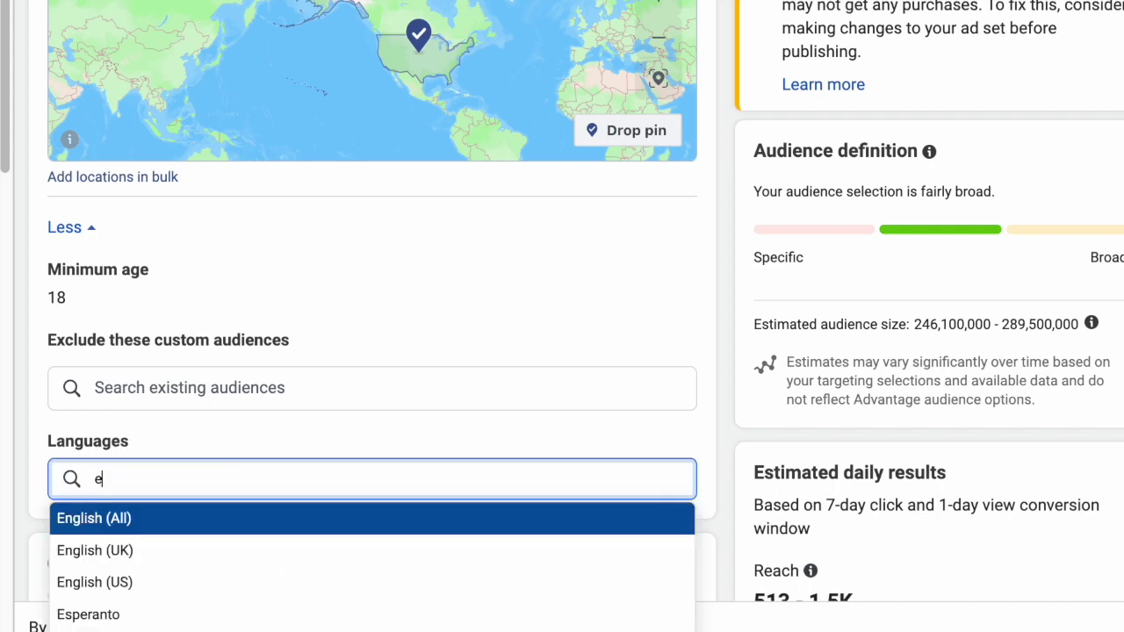
pyautogui.click(160, 525)
# Step: Add an audience suggestion under Advantage+ audience with a minimum age of 35, and open the gender options
pyautogui.scroll(-4, 263, 482)
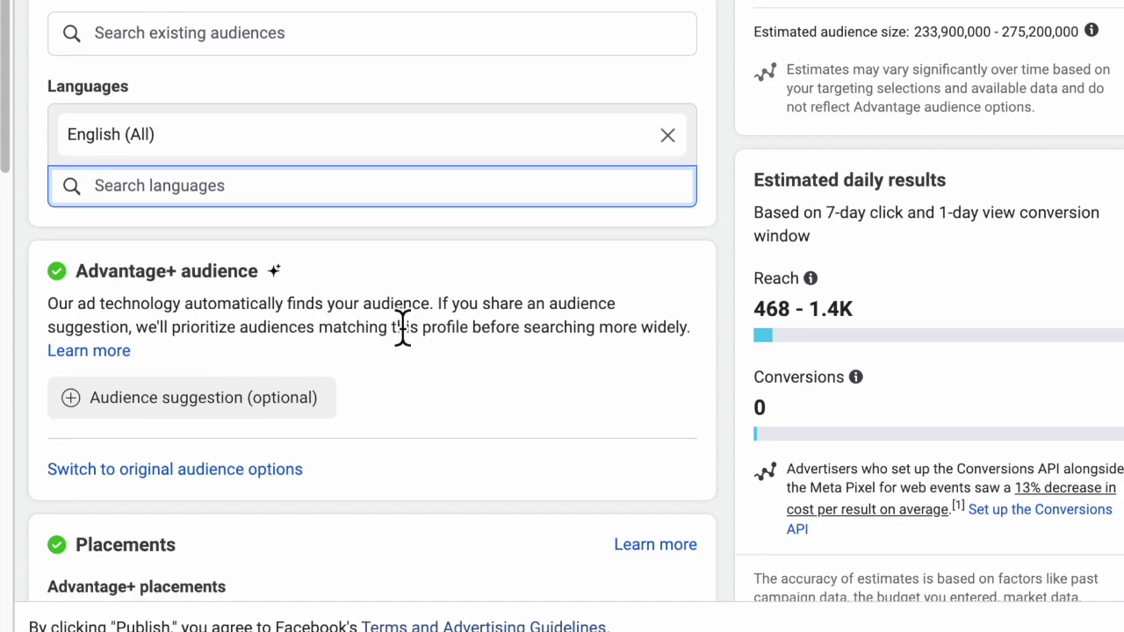
pyautogui.scroll(-1, 401, 329)
pyautogui.click(138, 384)
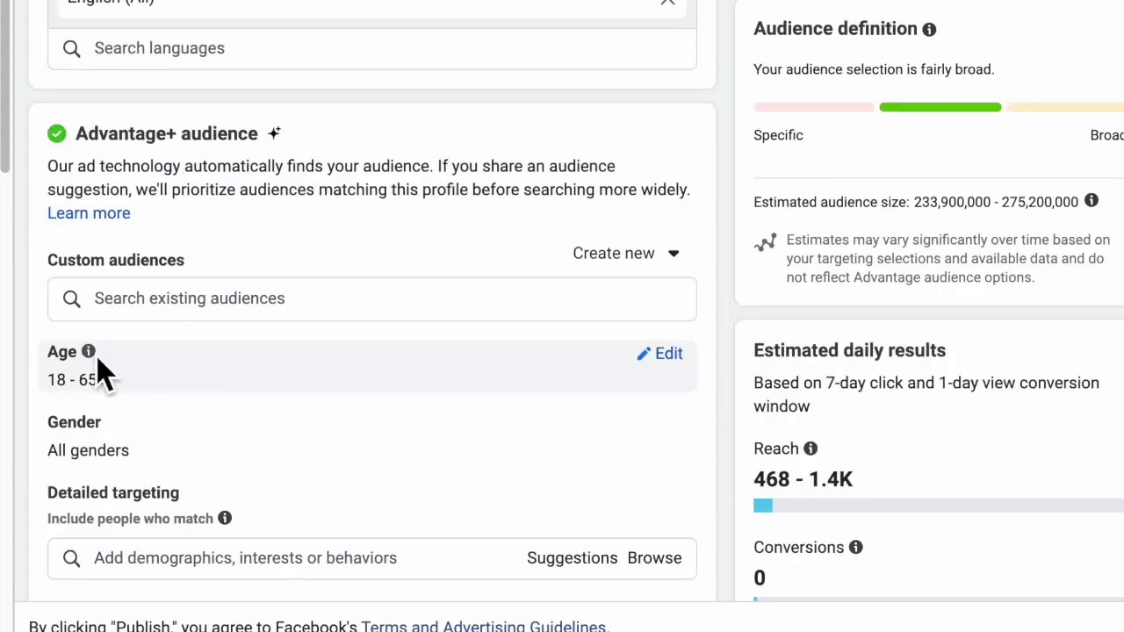
pyautogui.click(670, 354)
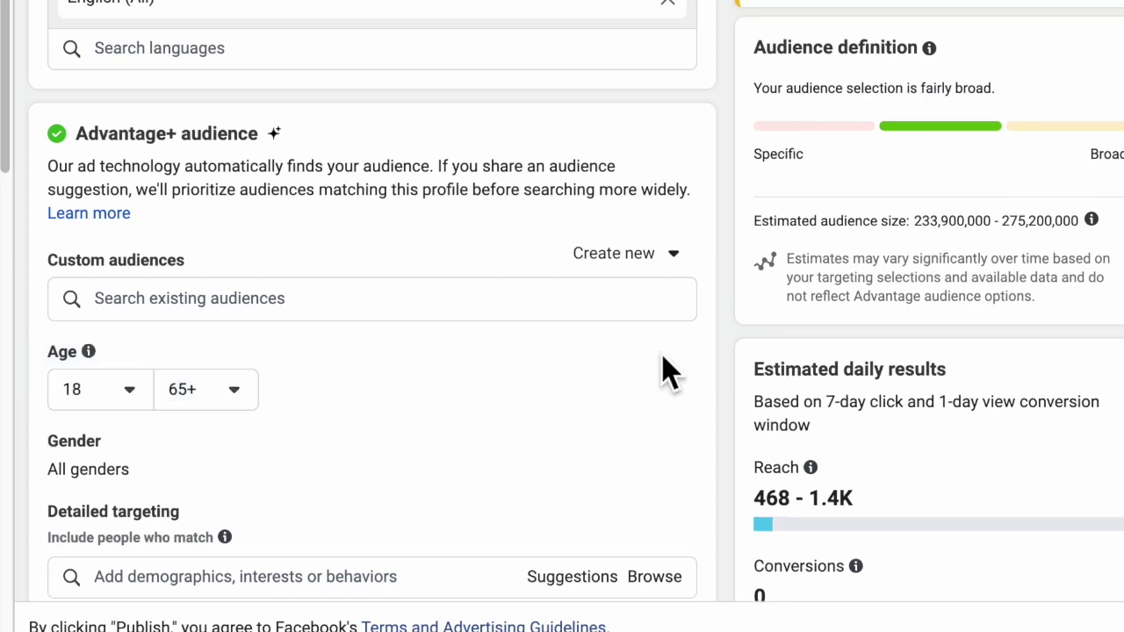
pyautogui.click(132, 392)
pyautogui.scroll(-2, 143, 272)
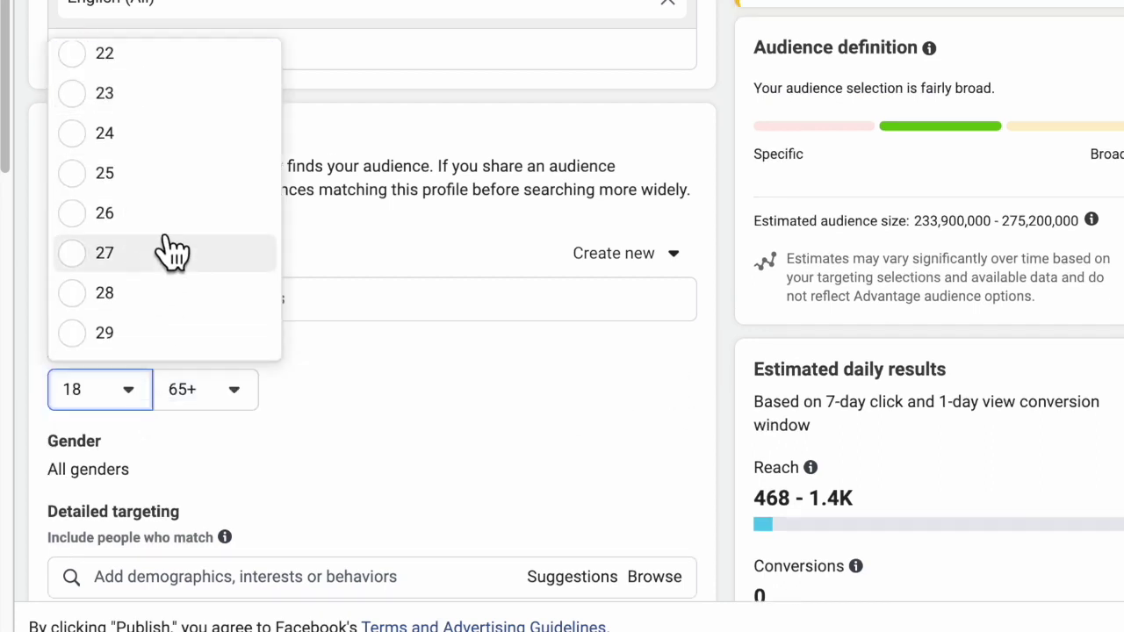
pyautogui.scroll(-2, 191, 211)
pyautogui.scroll(-1, 189, 209)
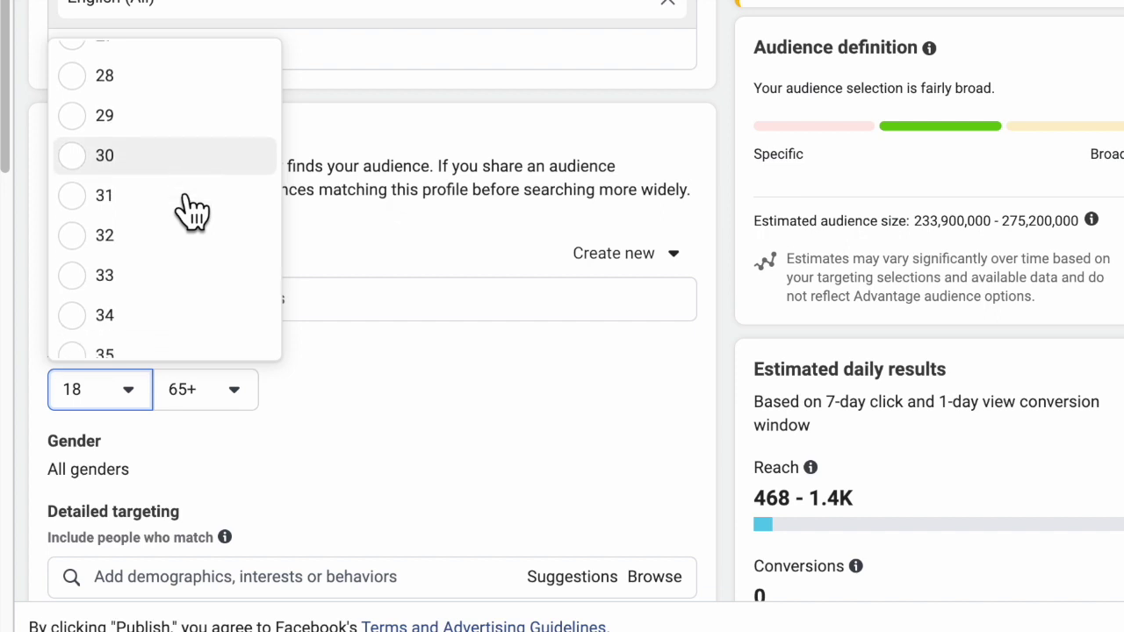
pyautogui.click(141, 324)
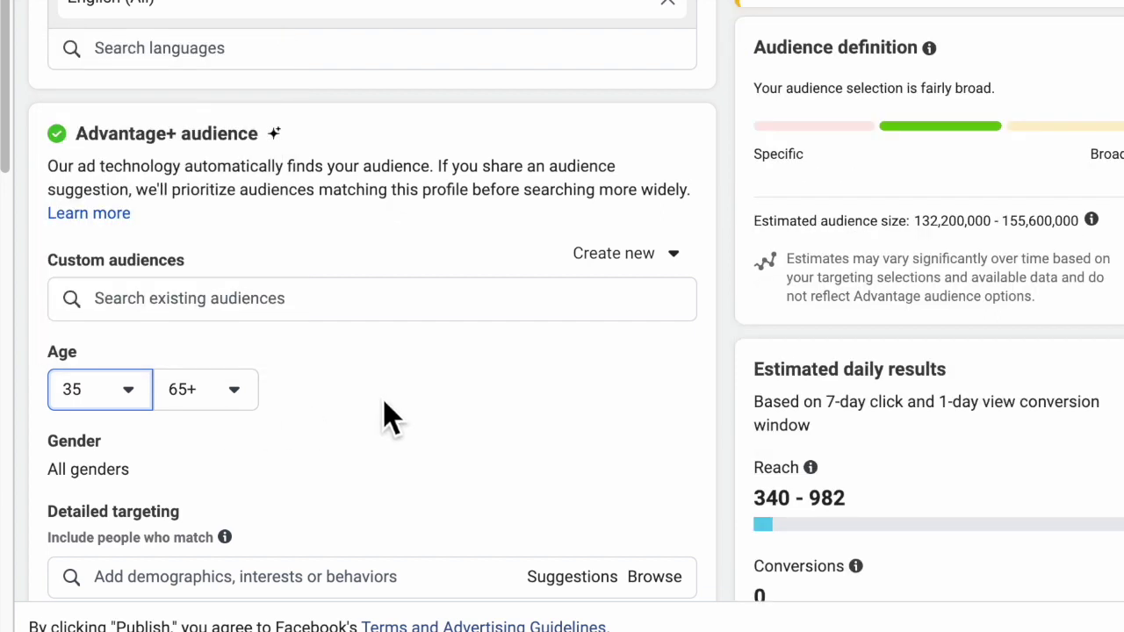
pyautogui.scroll(-1, 386, 417)
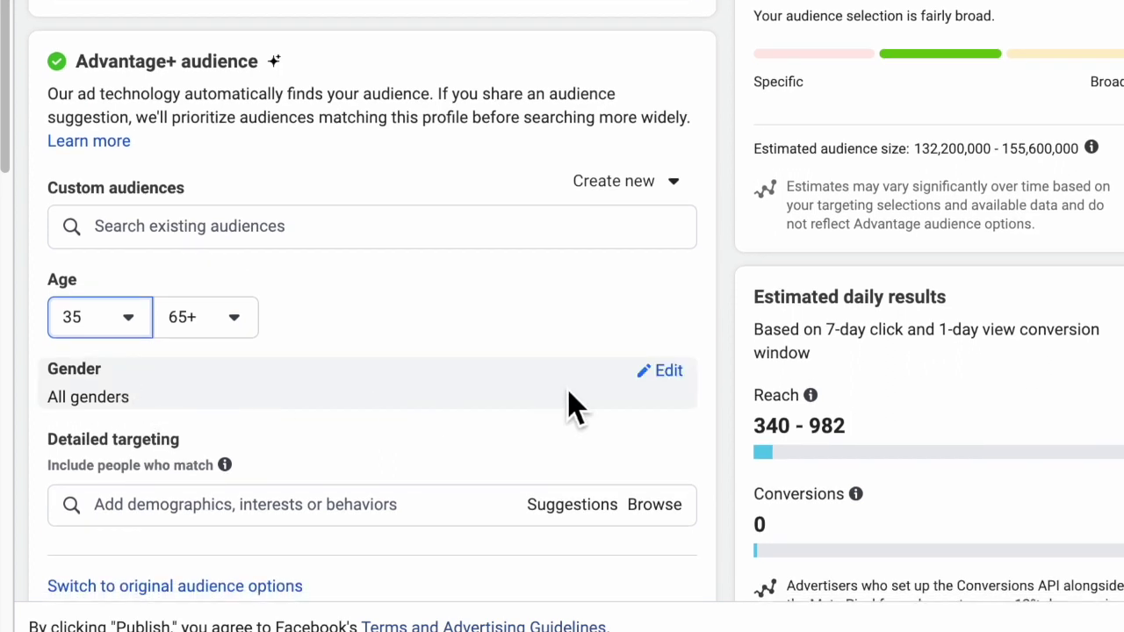
pyautogui.click(663, 376)
pyautogui.scroll(-1, 452, 326)
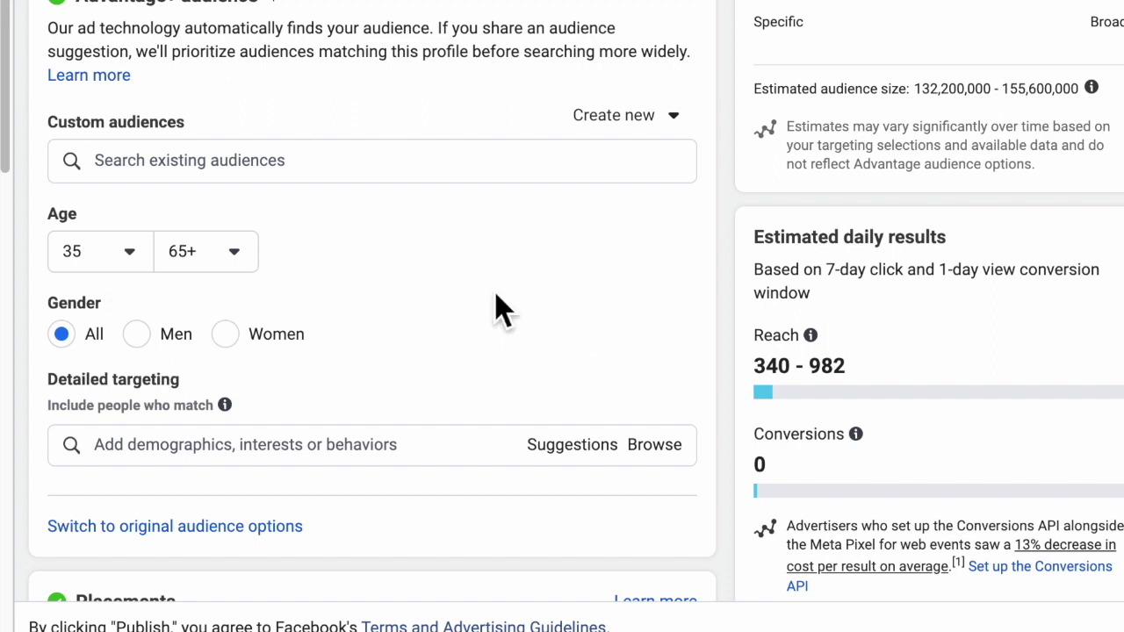
# Step: Add the interests Desserts (food & drink) and Diet Coke (soft drink) to the detailed targeting
pyautogui.scroll(-1, 495, 307)
pyautogui.scroll(-2, 495, 347)
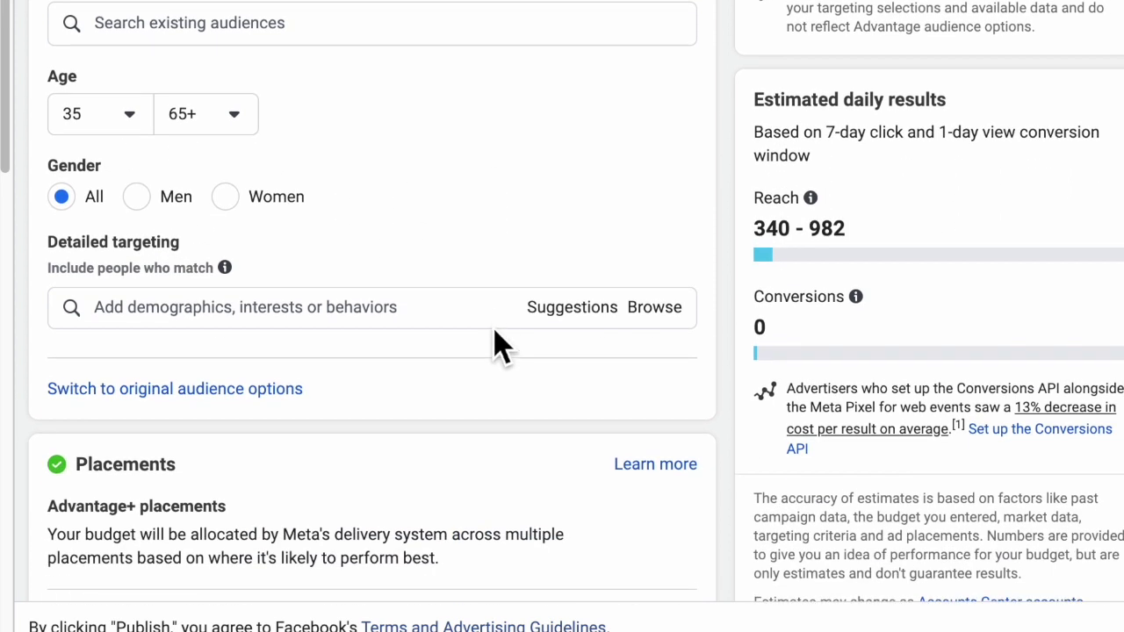
pyautogui.click(214, 316)
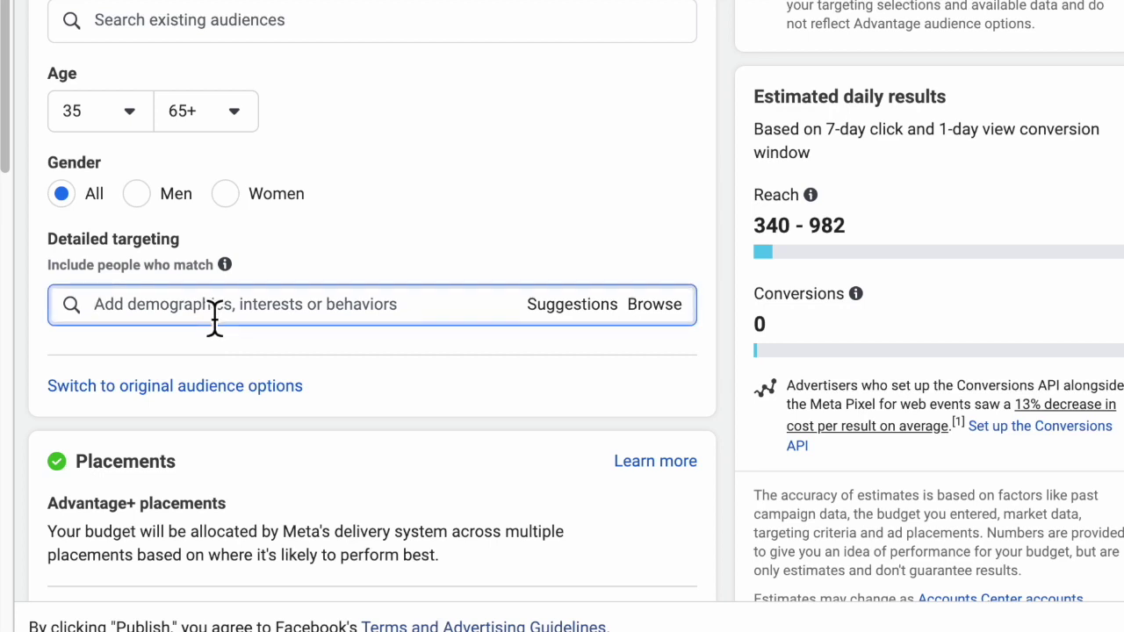
pyautogui.write('desserts')
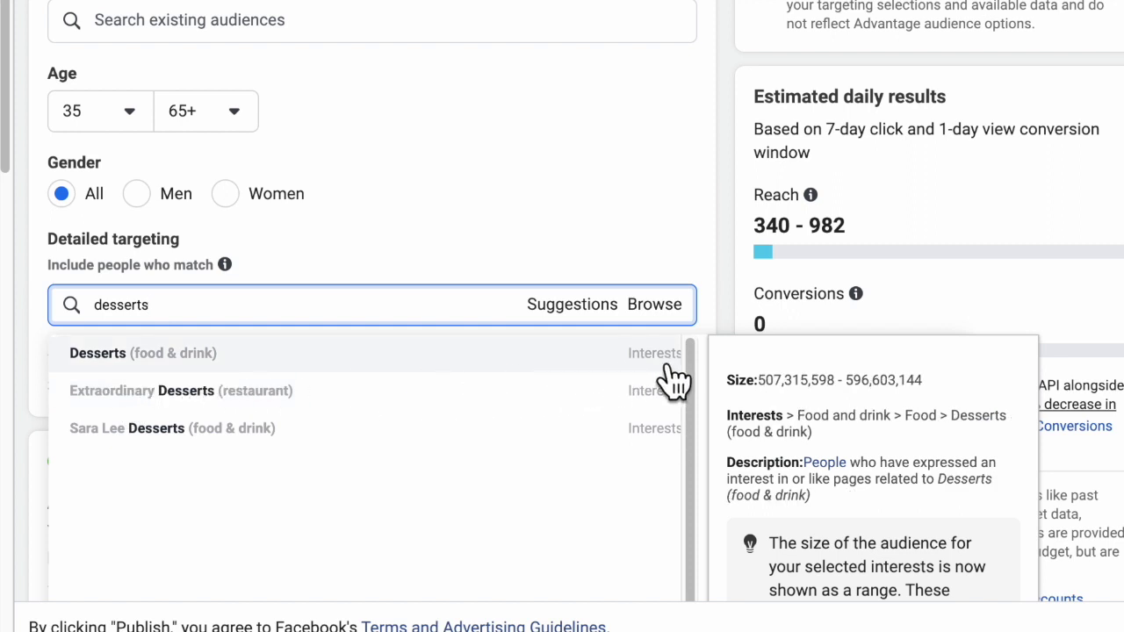
pyautogui.click(667, 364)
pyautogui.click(137, 413)
pyautogui.write('diet')
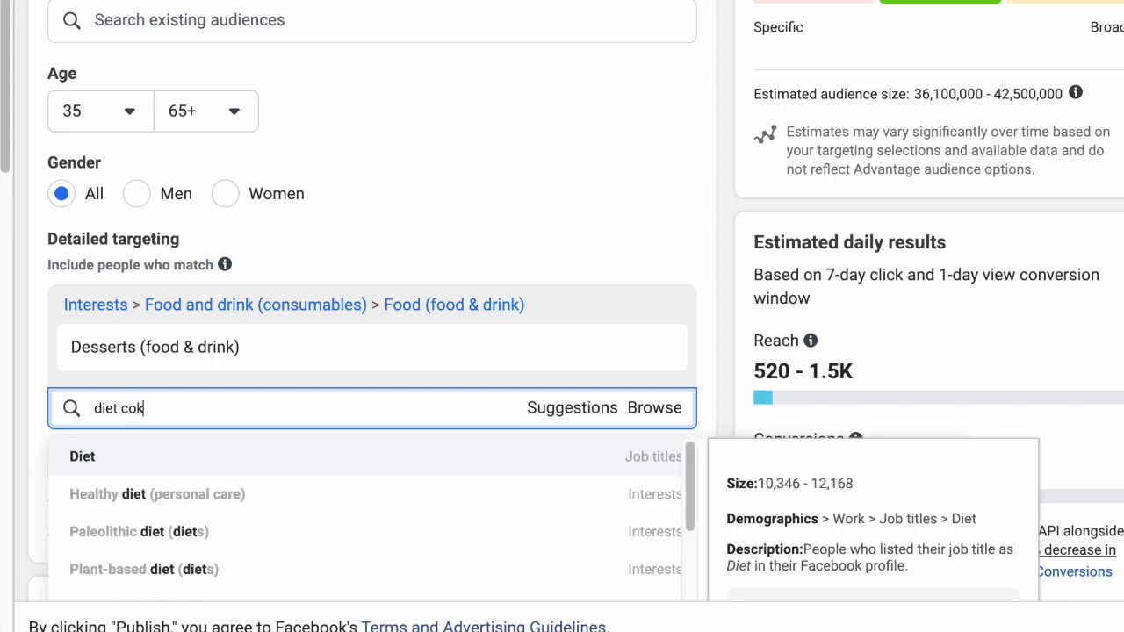
pyautogui.write(' cok')
pyautogui.press('Return')
# Step: Open the ad LB-AD2-CREATIVE10V under the ad set and review its name and identity settings
pyautogui.scroll(-3, 597, 314)
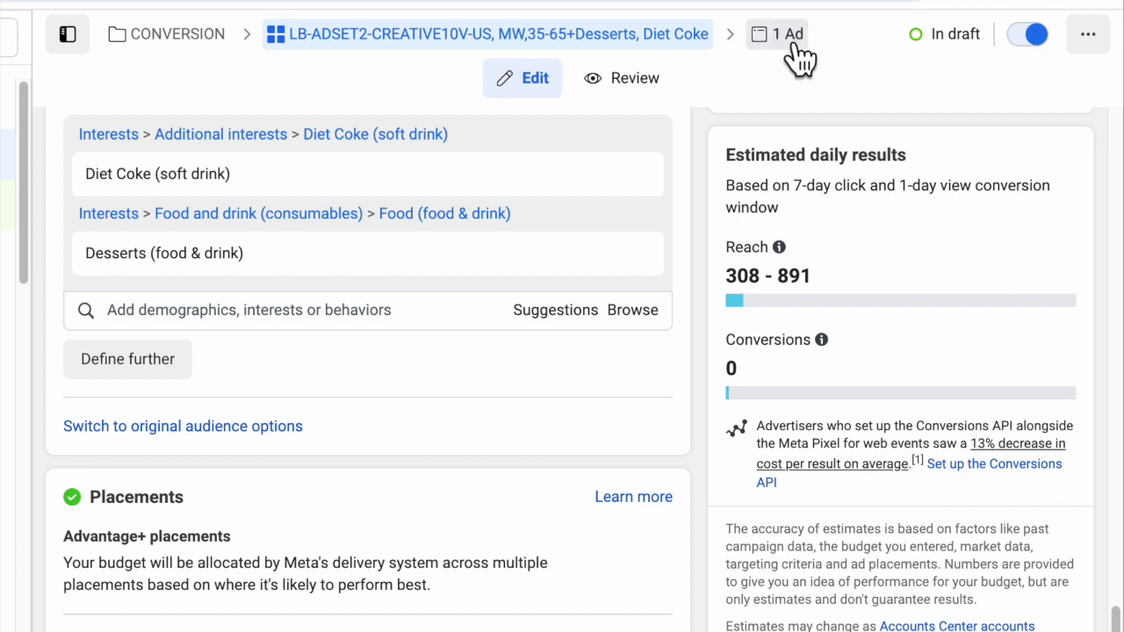
pyautogui.click(796, 52)
pyautogui.tripleClick(258, 200)
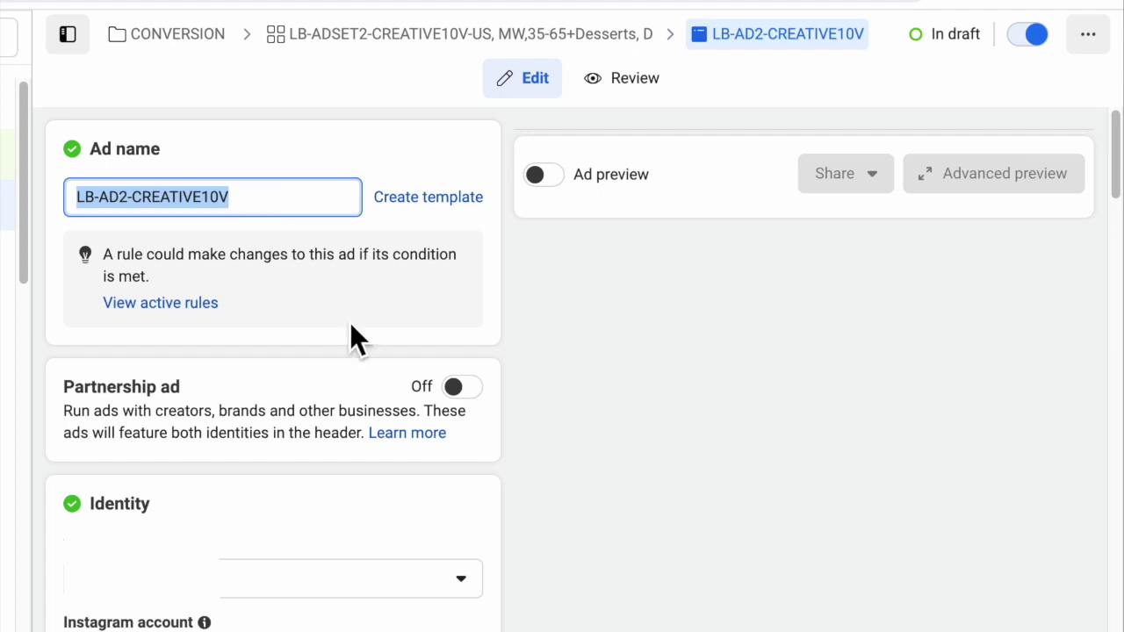
pyautogui.scroll(-1, 349, 322)
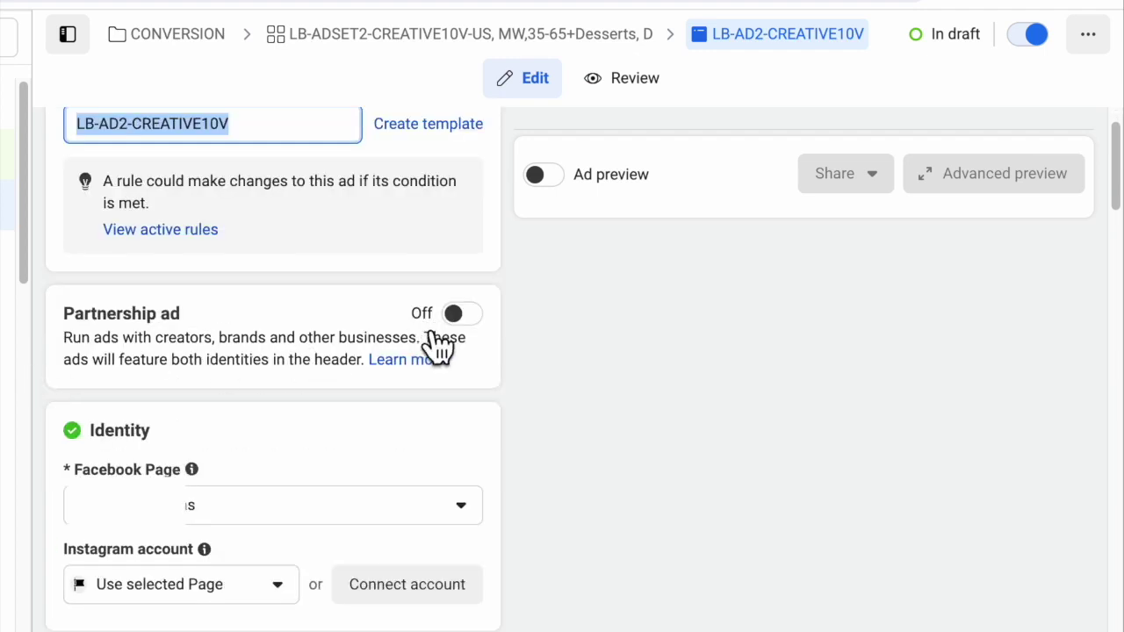
# Step: Upload the video CREATIVE10V.mp4 from the Desktop folder as the media of the ad creative
pyautogui.scroll(-1, 322, 347)
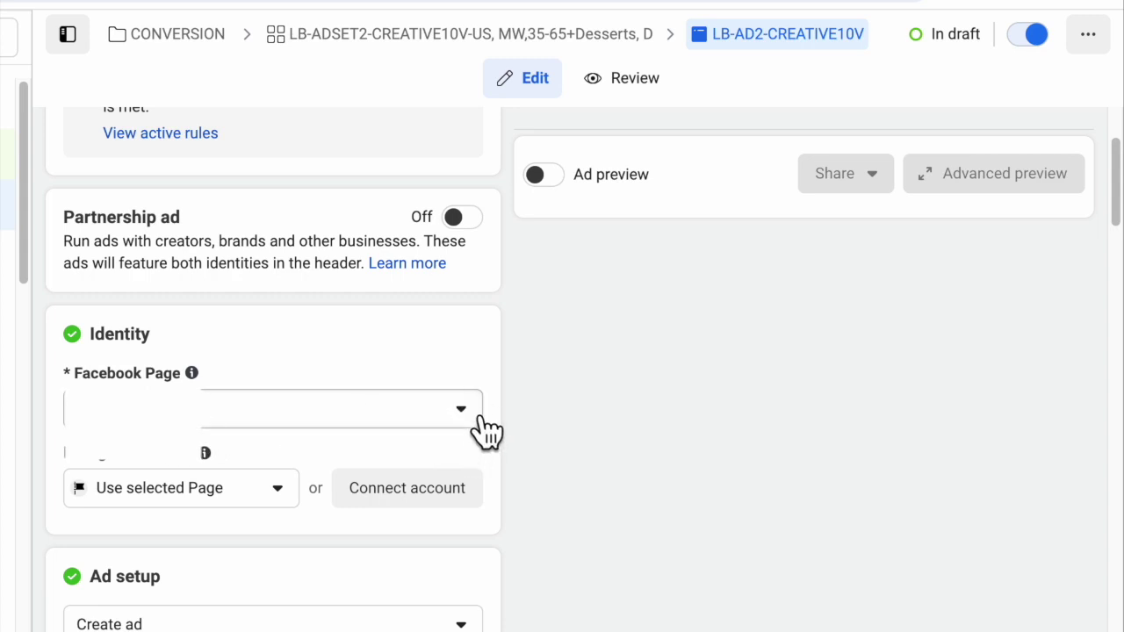
pyautogui.scroll(-4, 140, 227)
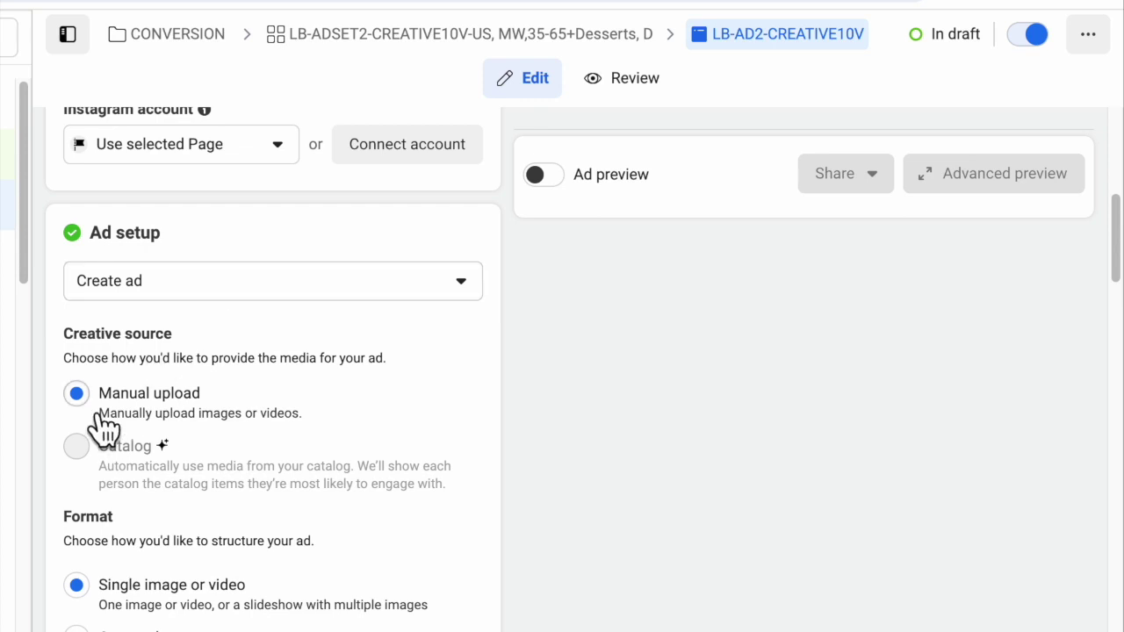
pyautogui.scroll(-2, 167, 420)
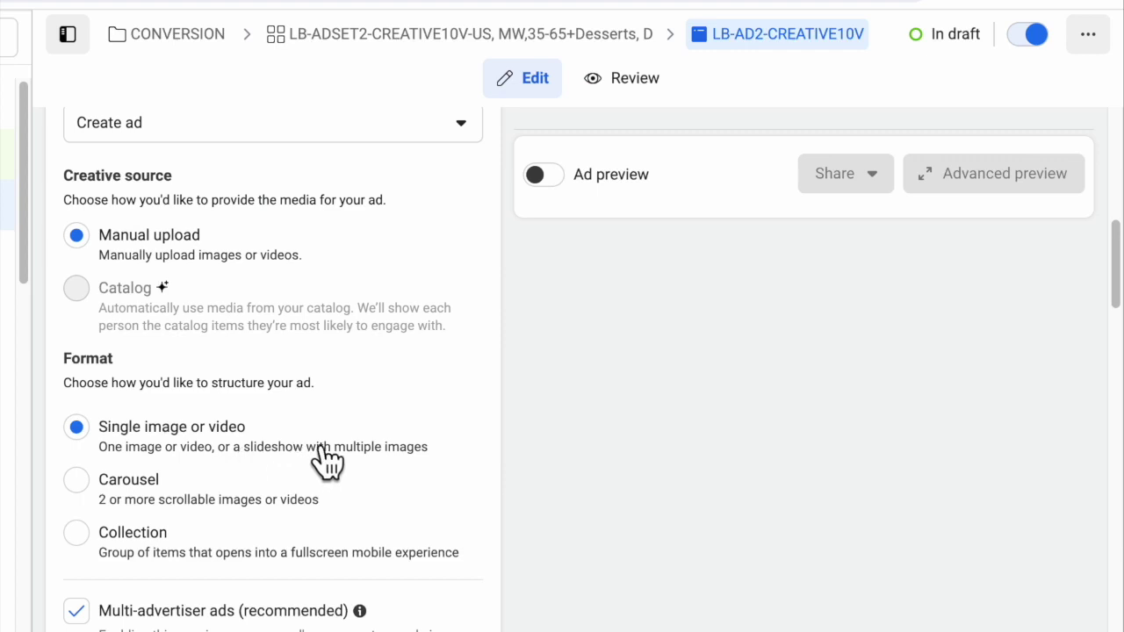
pyautogui.scroll(-1, 327, 457)
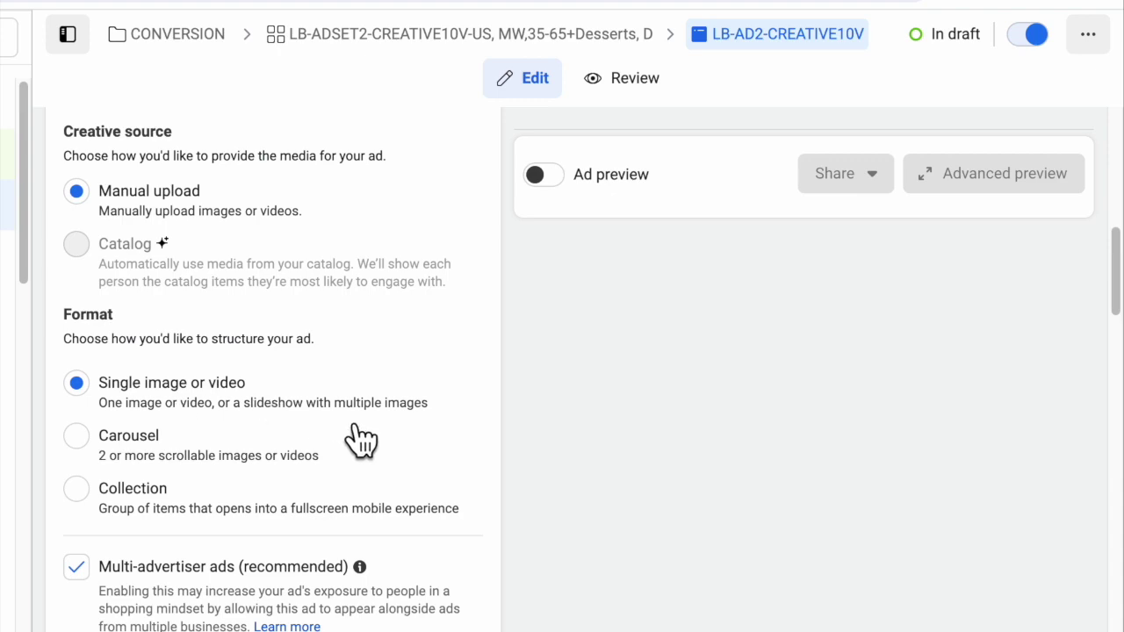
pyautogui.scroll(-5, 360, 439)
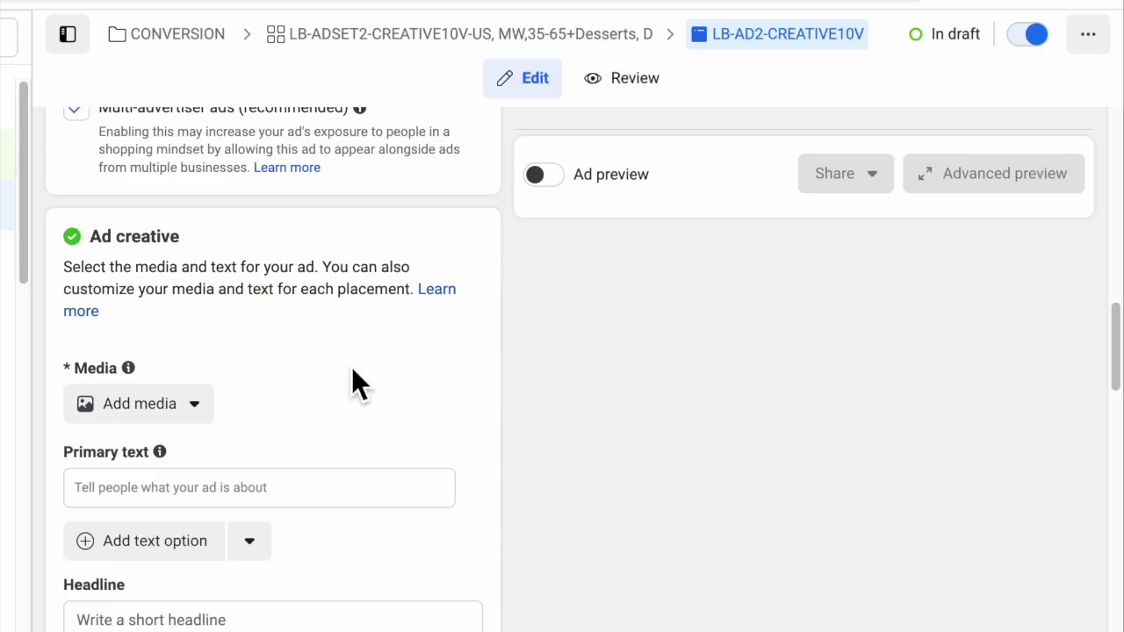
pyautogui.click(209, 415)
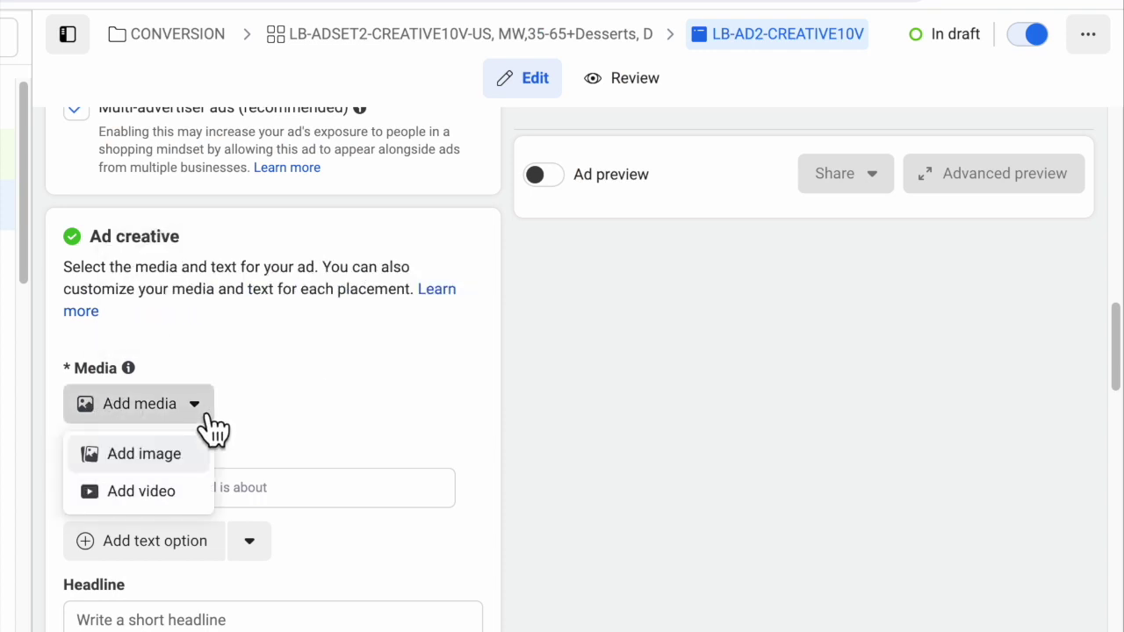
pyautogui.click(158, 497)
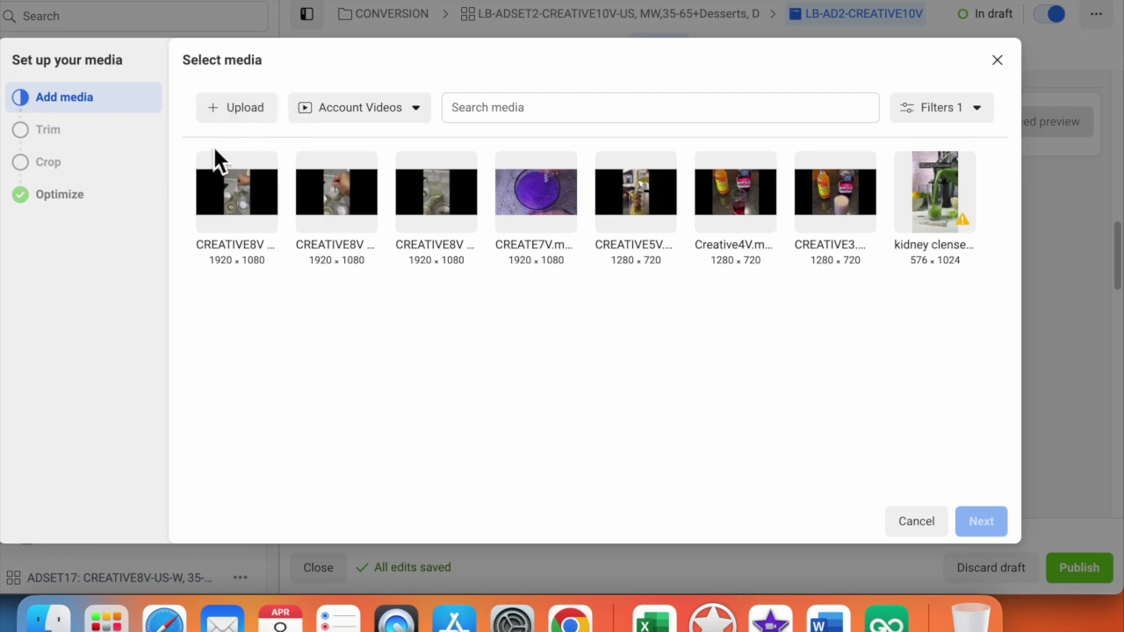
pyautogui.click(244, 112)
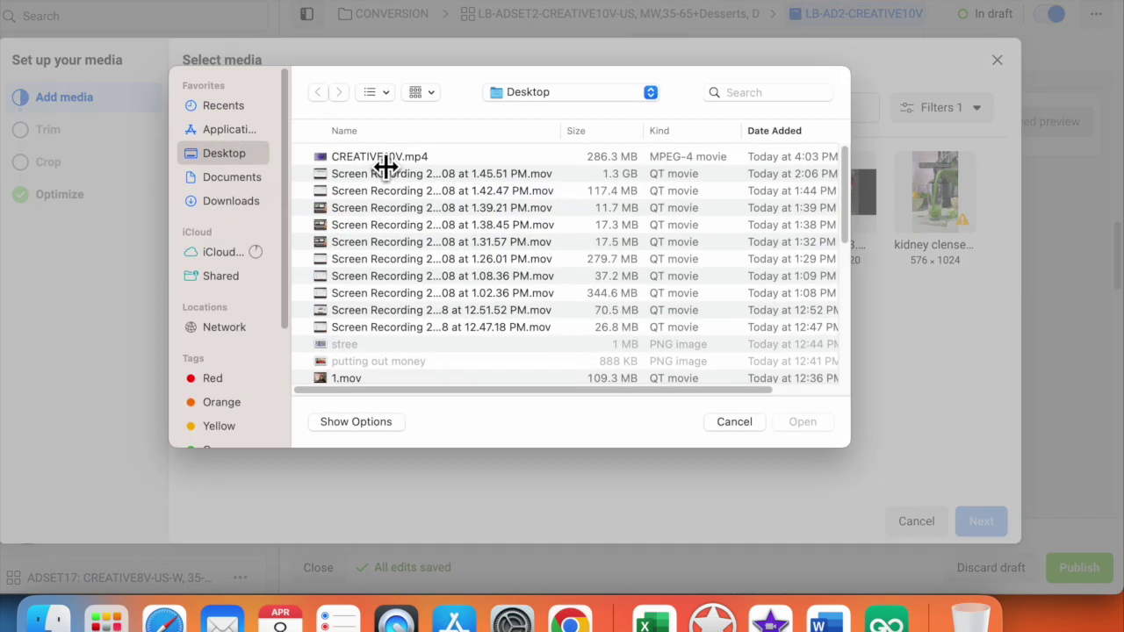
pyautogui.click(379, 156)
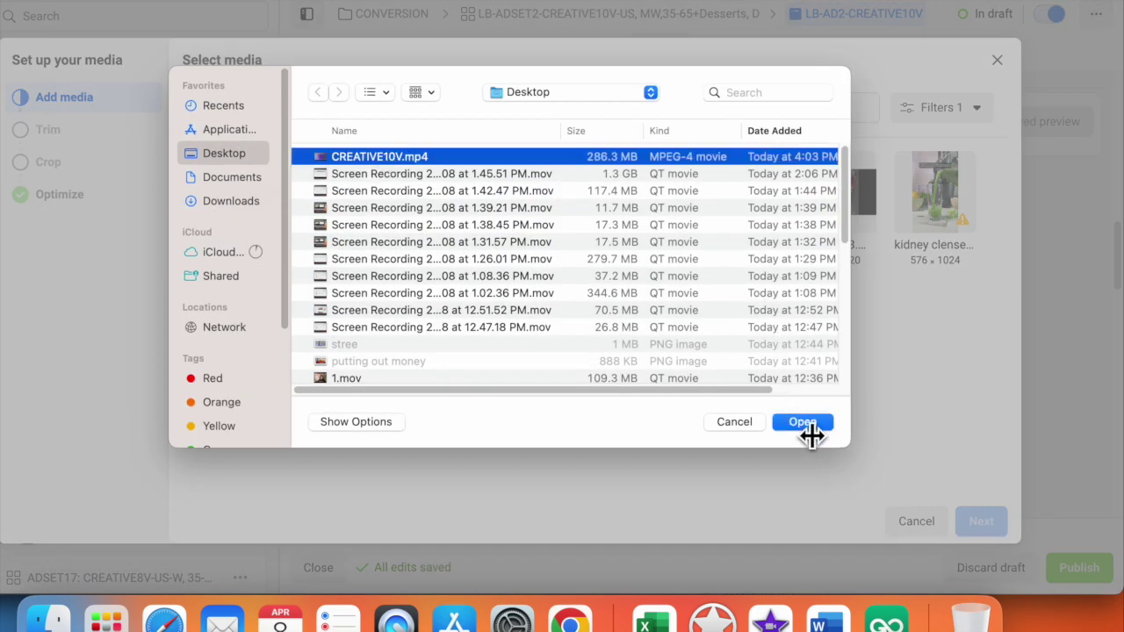
pyautogui.click(806, 429)
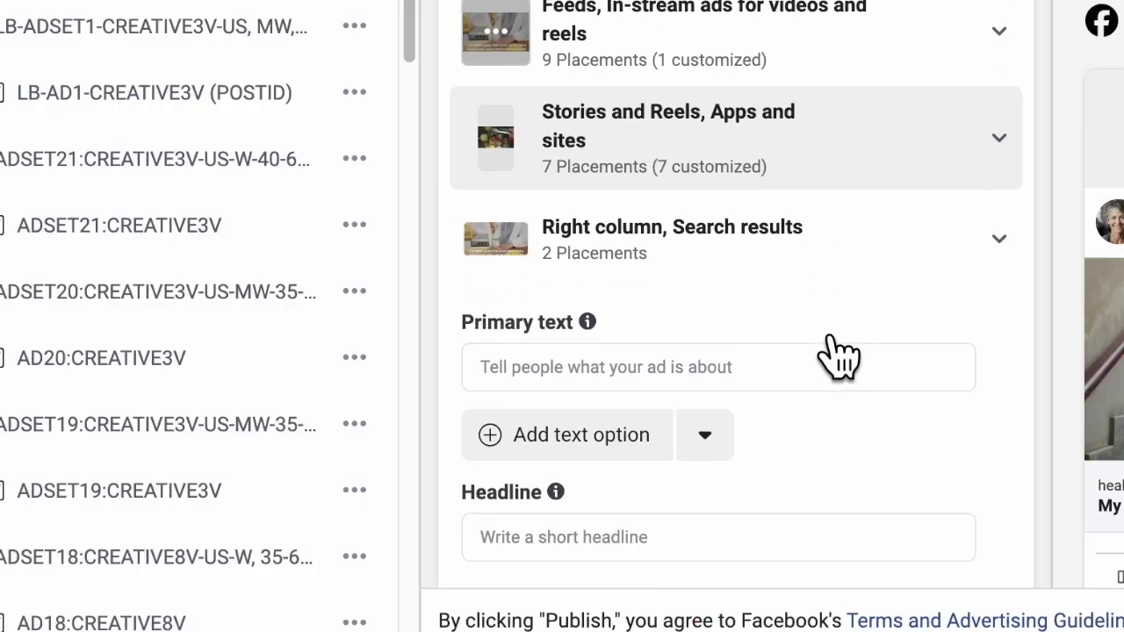
# Step: Open the Word document MY AD COPY and copy the entire Doctor ad copy, from "OMG" through its closing paragraph
pyautogui.scroll(-1, 790, 334)
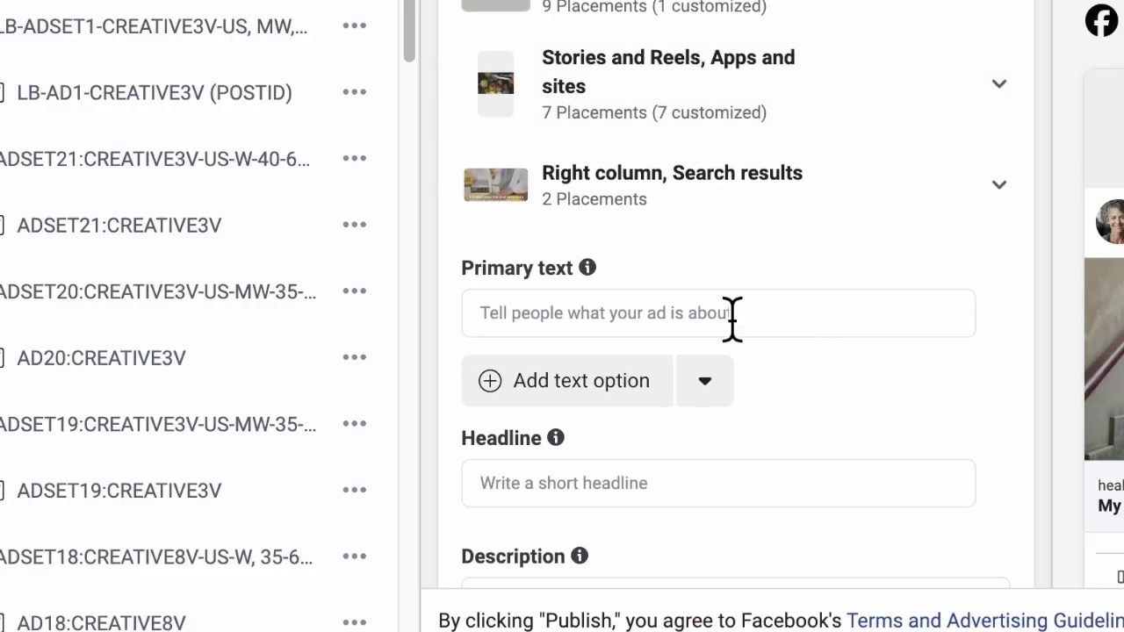
pyautogui.click(562, 325)
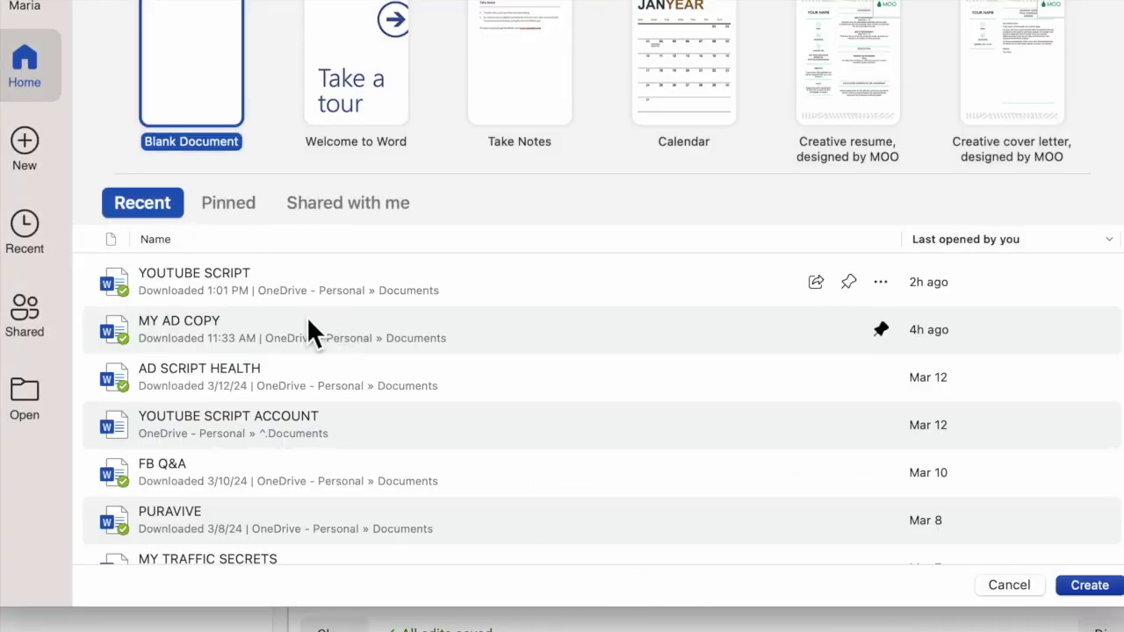
pyautogui.click(180, 320)
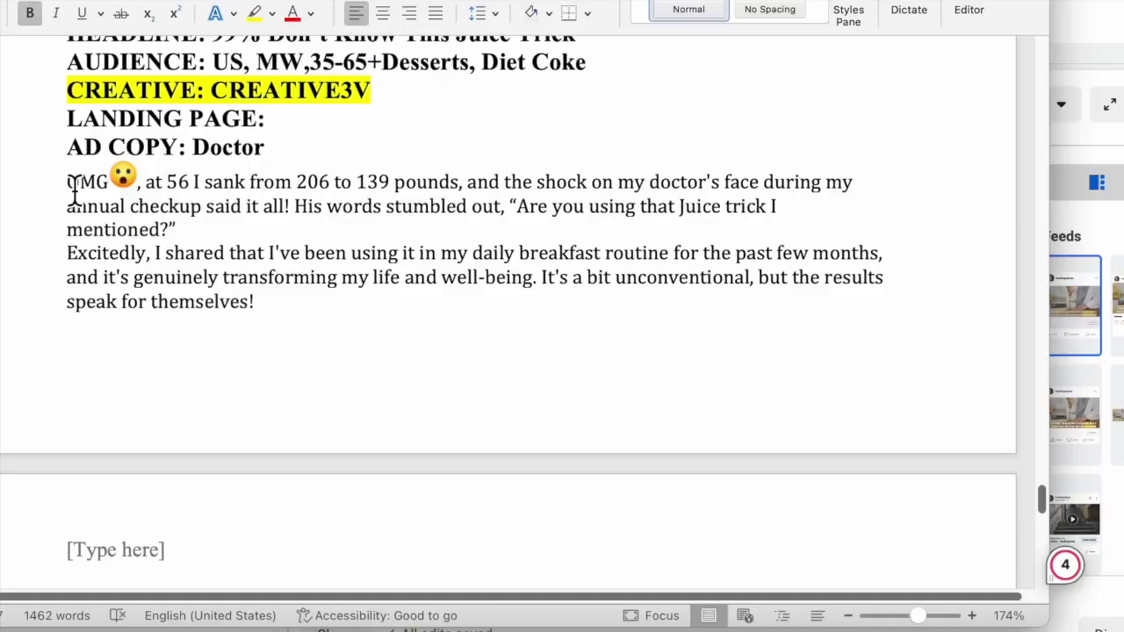
pyautogui.moveTo(68, 181); pyautogui.dragTo(443, 380)
pyautogui.scroll(-4, 551, 455)
pyautogui.rightClick(436, 342)
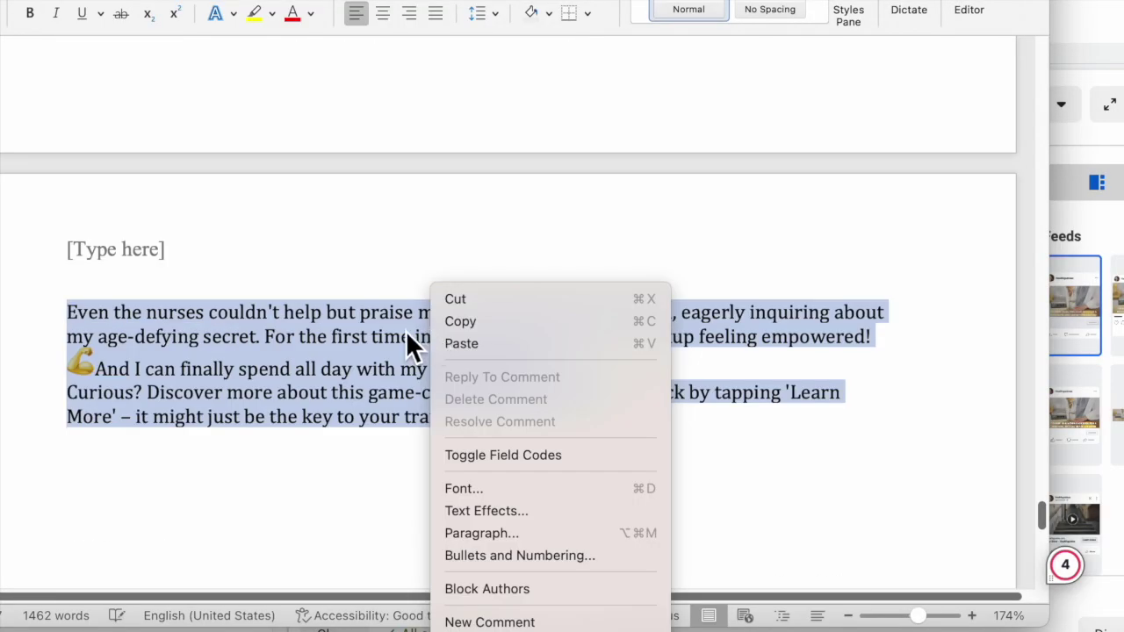
pyautogui.click(487, 324)
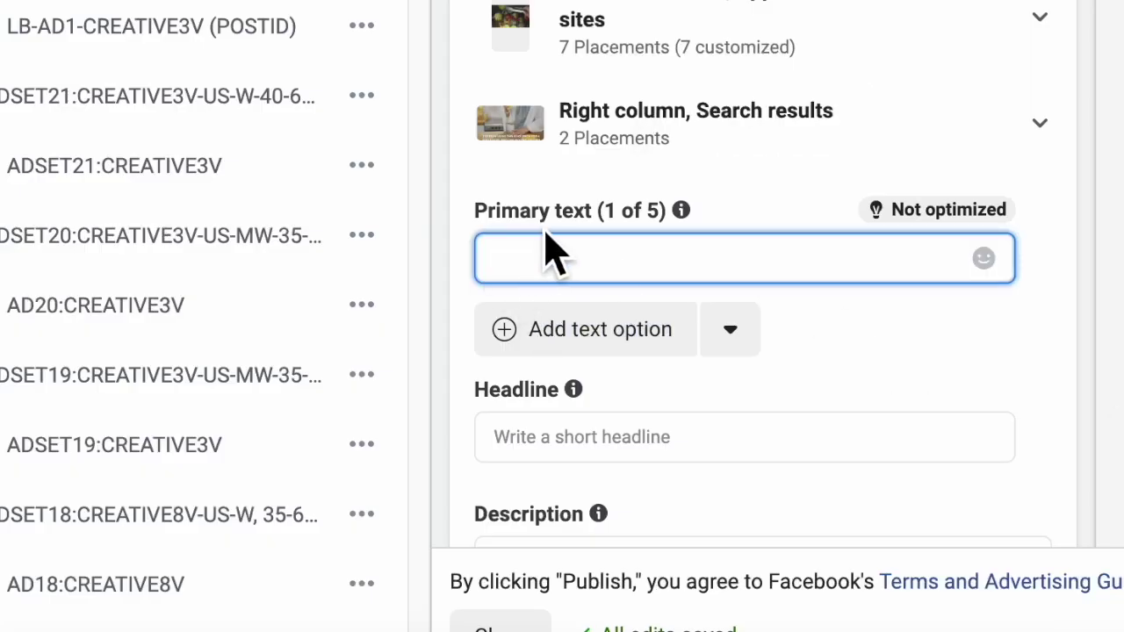
# Step: Paste the copied ad copy into the ad's primary text in Ads Manager
pyautogui.rightClick(539, 264)
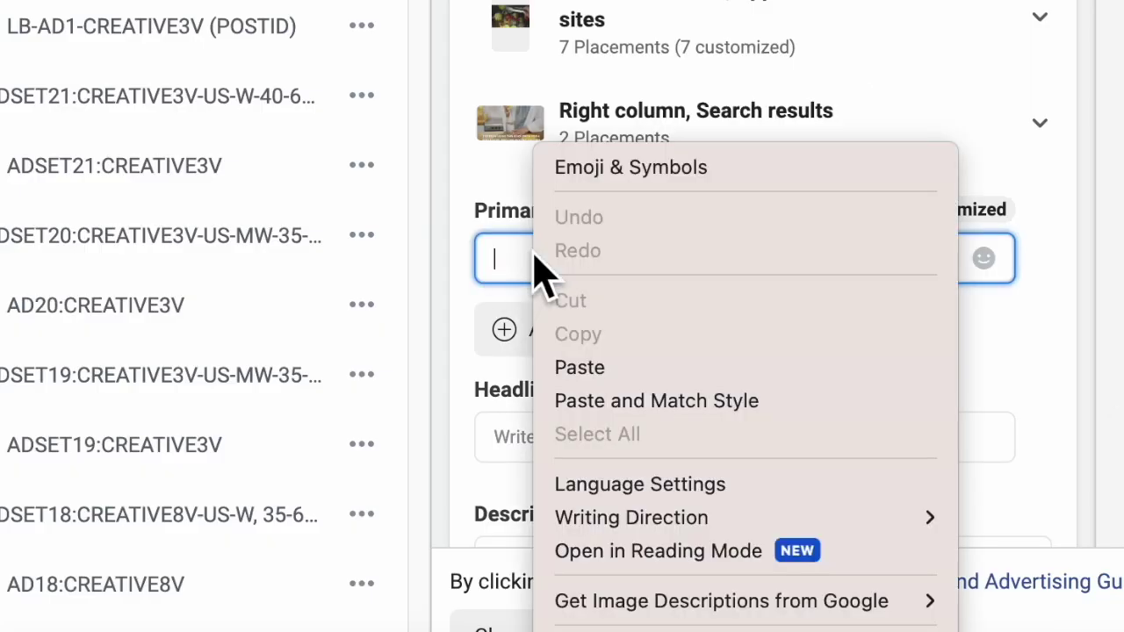
pyautogui.click(571, 369)
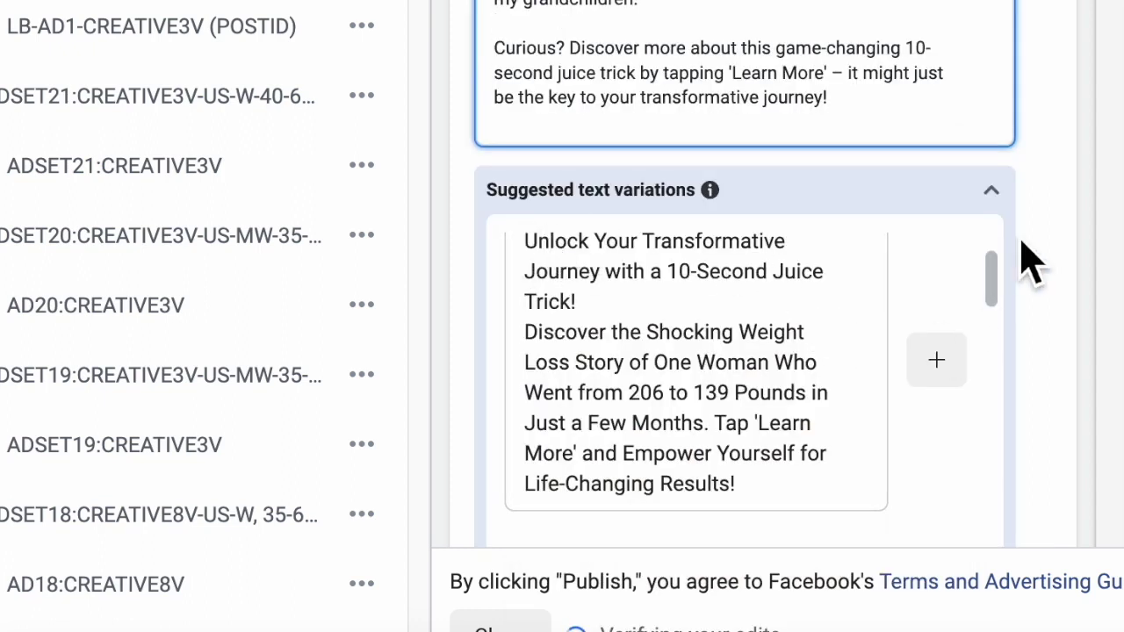
pyautogui.click(1047, 222)
# Step: Copy the headline "99% Don’t Know This Juice Trick" from the Word document and paste it as the ad's headline
pyautogui.scroll(-5, 1054, 242)
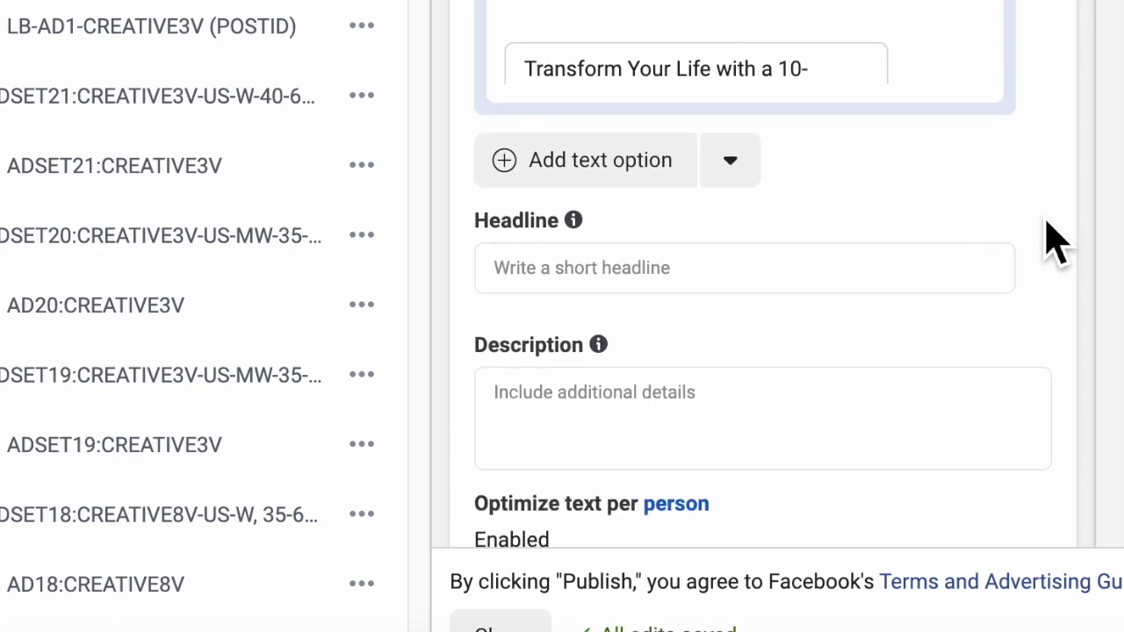
pyautogui.scroll(-1, 1054, 241)
pyautogui.click(689, 227)
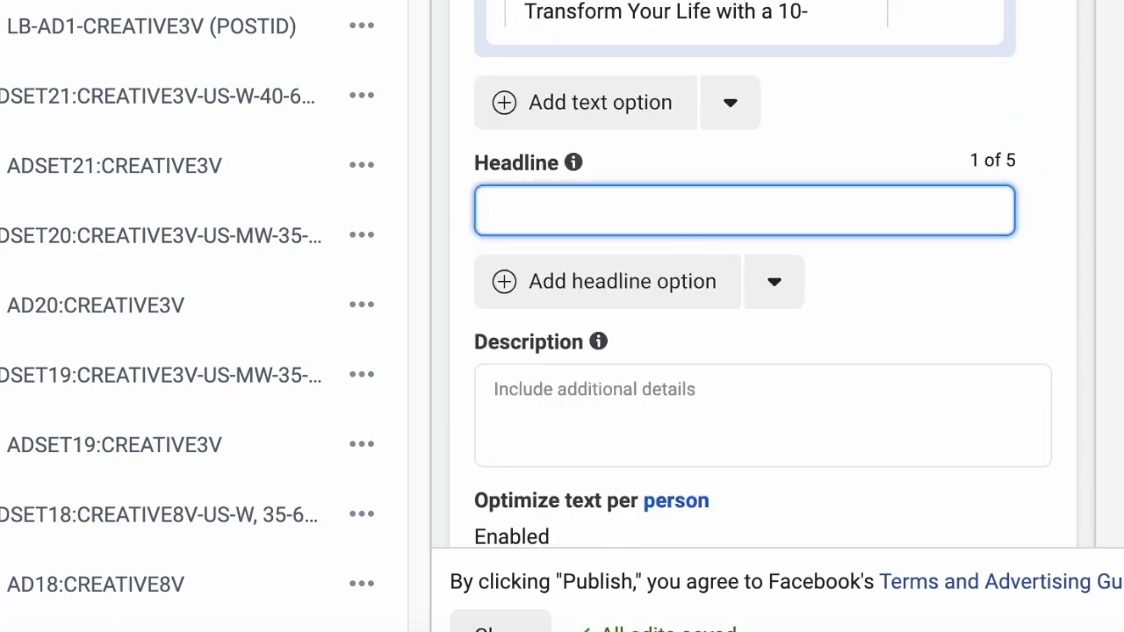
pyautogui.press('super+Tab')
pyautogui.scroll(5, 645, 108)
pyautogui.scroll(5, 650, 123)
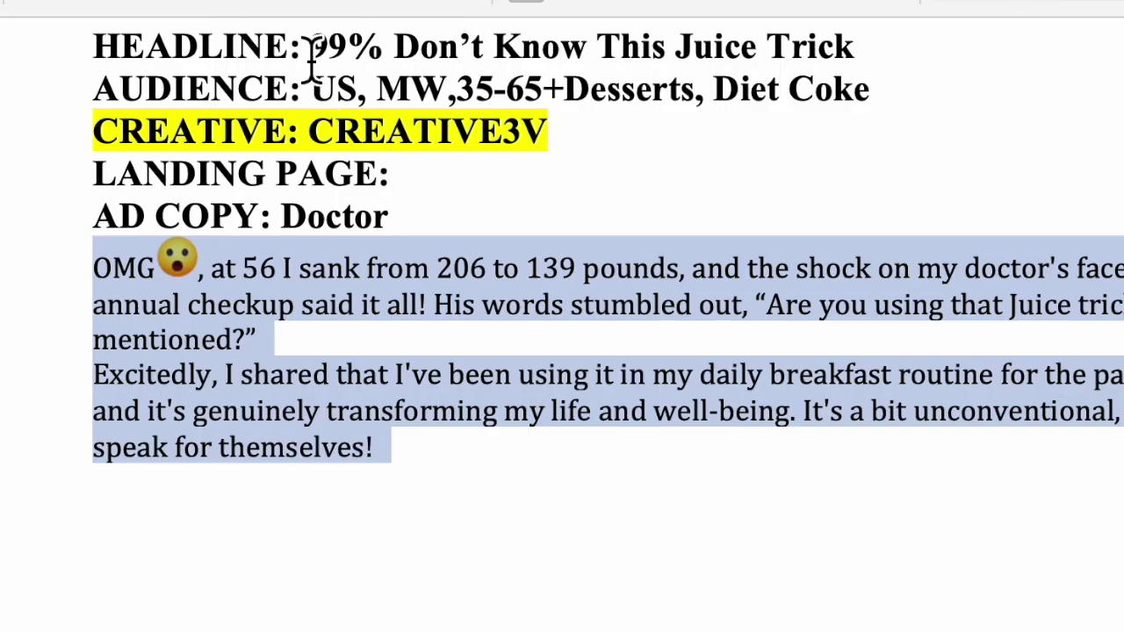
pyautogui.moveTo(309, 60); pyautogui.dragTo(501, 55)
pyautogui.press('super+Tab')
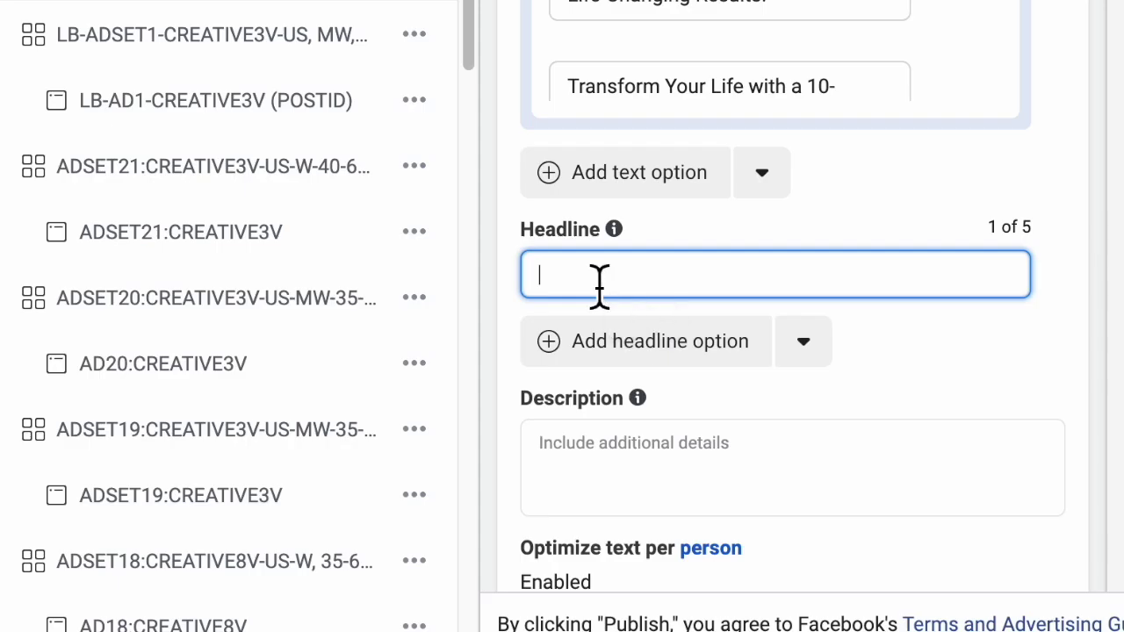
pyautogui.rightClick(600, 285)
pyautogui.click(640, 447)
# Step: Review the ad's description and text optimization settings, and open the call-to-action options
pyautogui.scroll(-2, 653, 369)
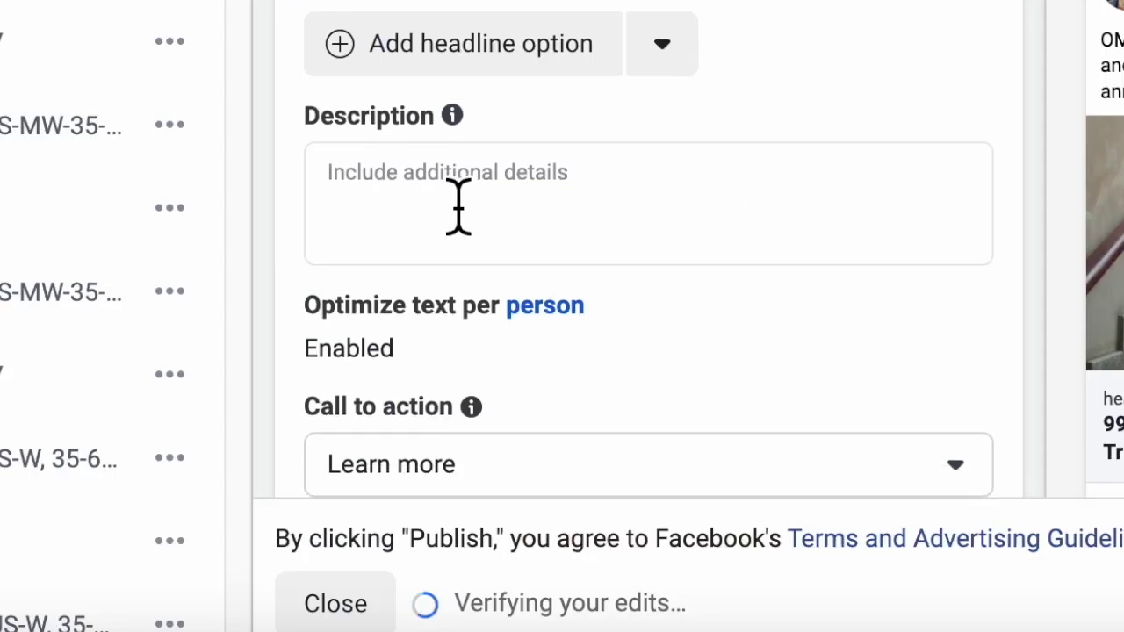
pyautogui.click(458, 207)
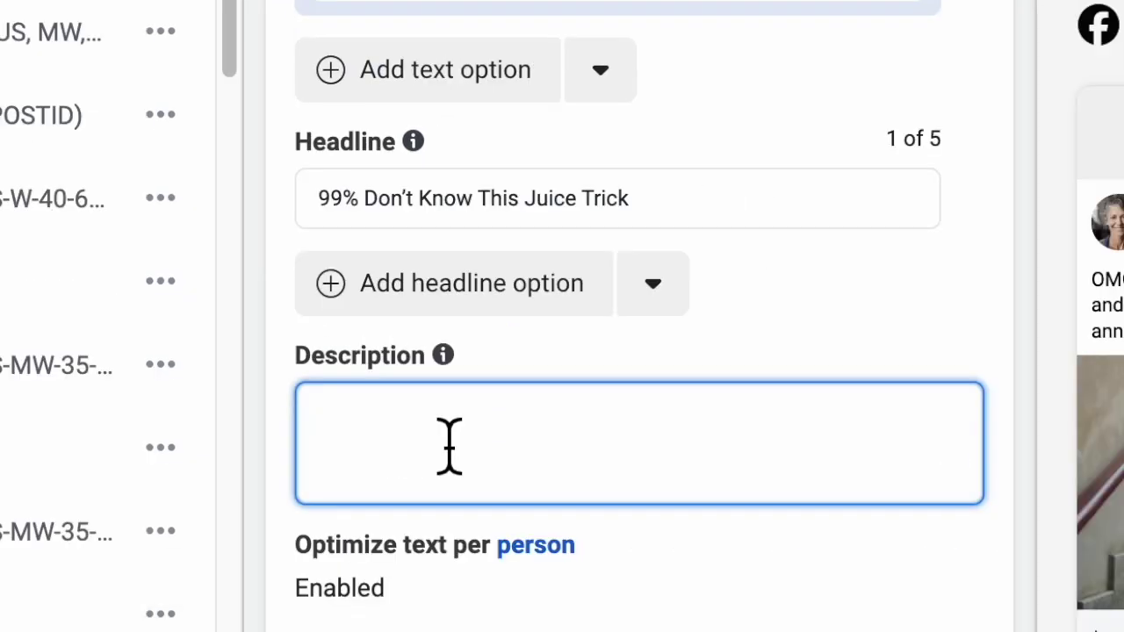
pyautogui.scroll(-2, 448, 445)
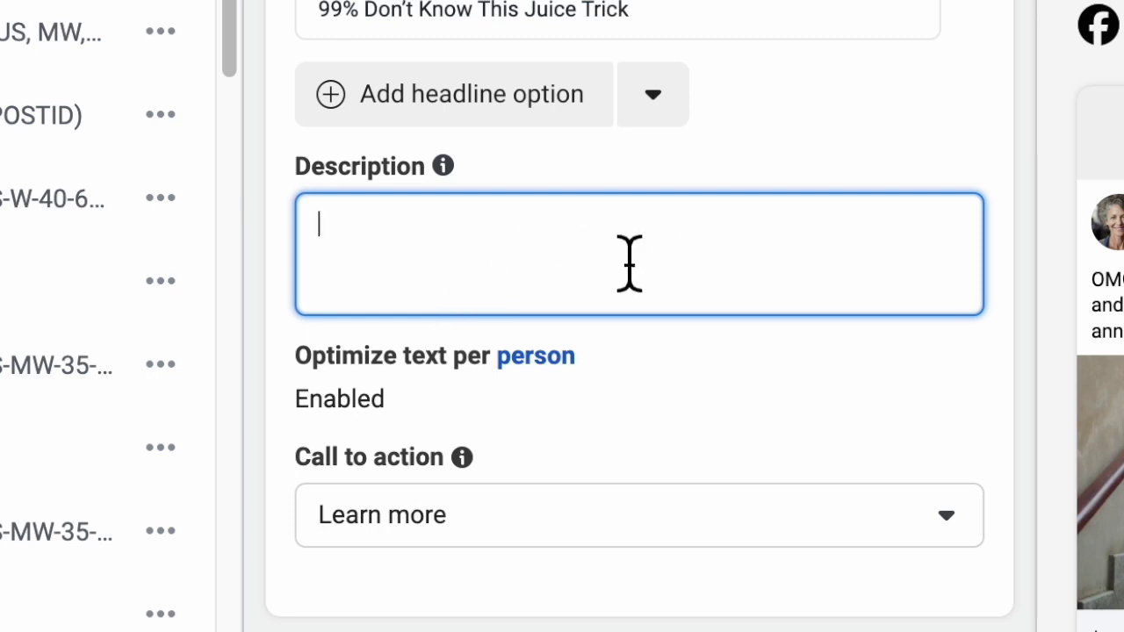
pyautogui.scroll(-3, 823, 264)
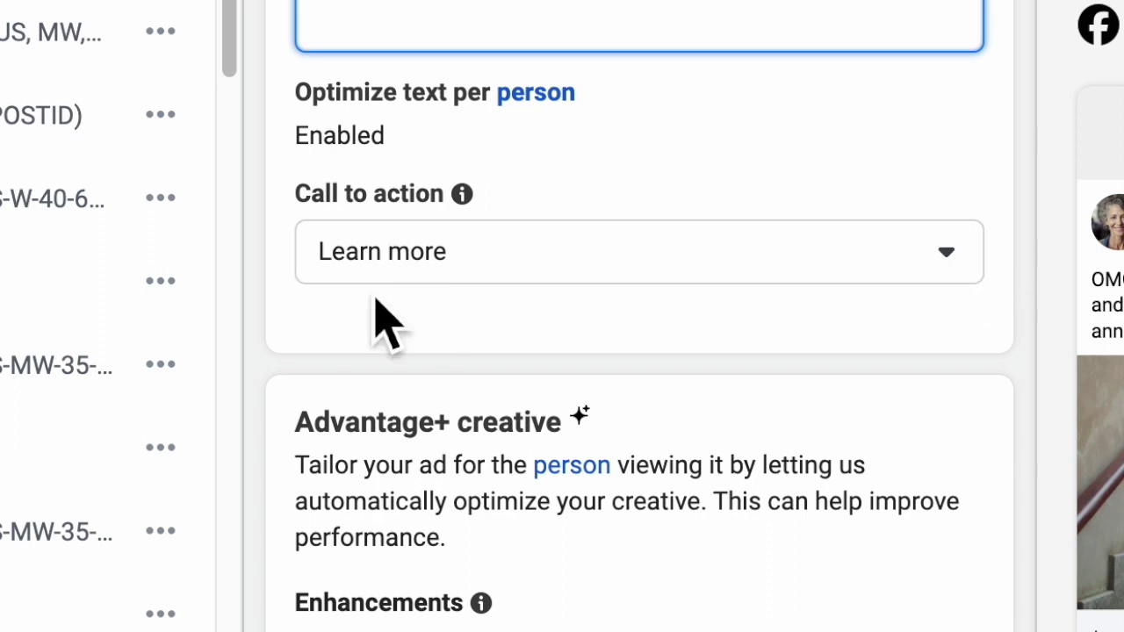
pyautogui.click(953, 268)
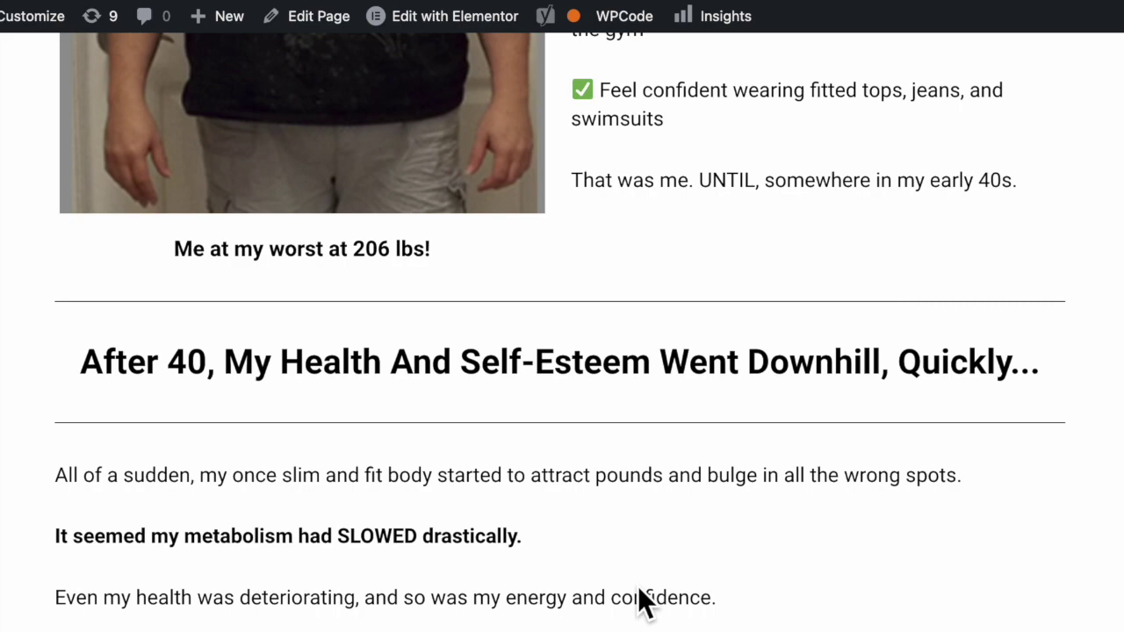
# Step: Review the "10-Second JUICE TRICK" landing page from its headline through the opening of the story
pyautogui.scroll(10, 637, 603)
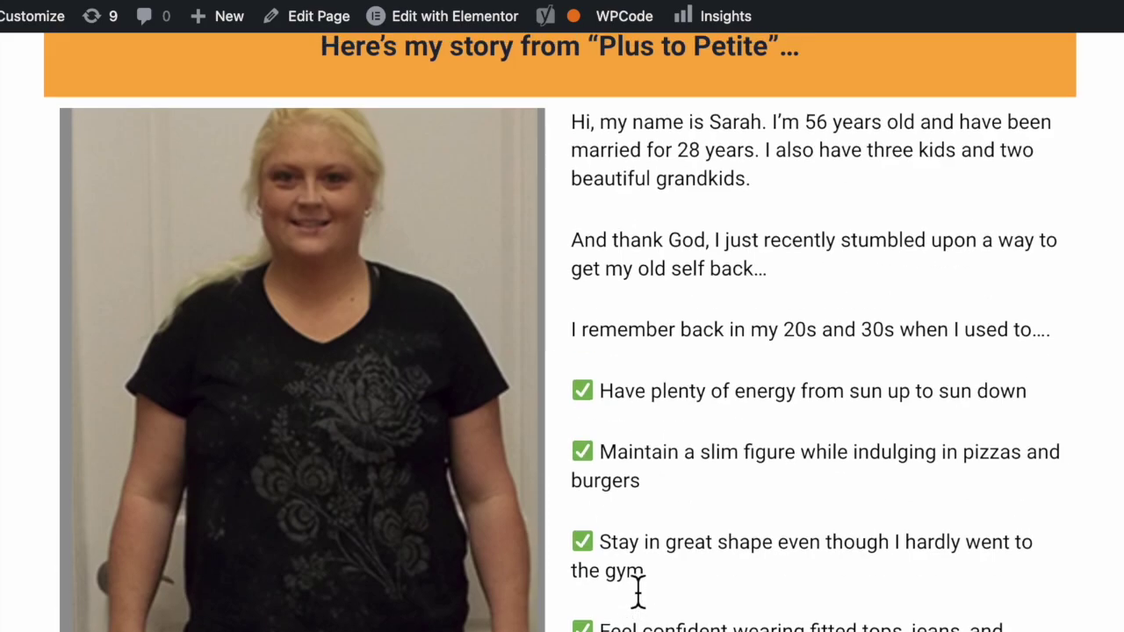
pyautogui.scroll(1, 638, 597)
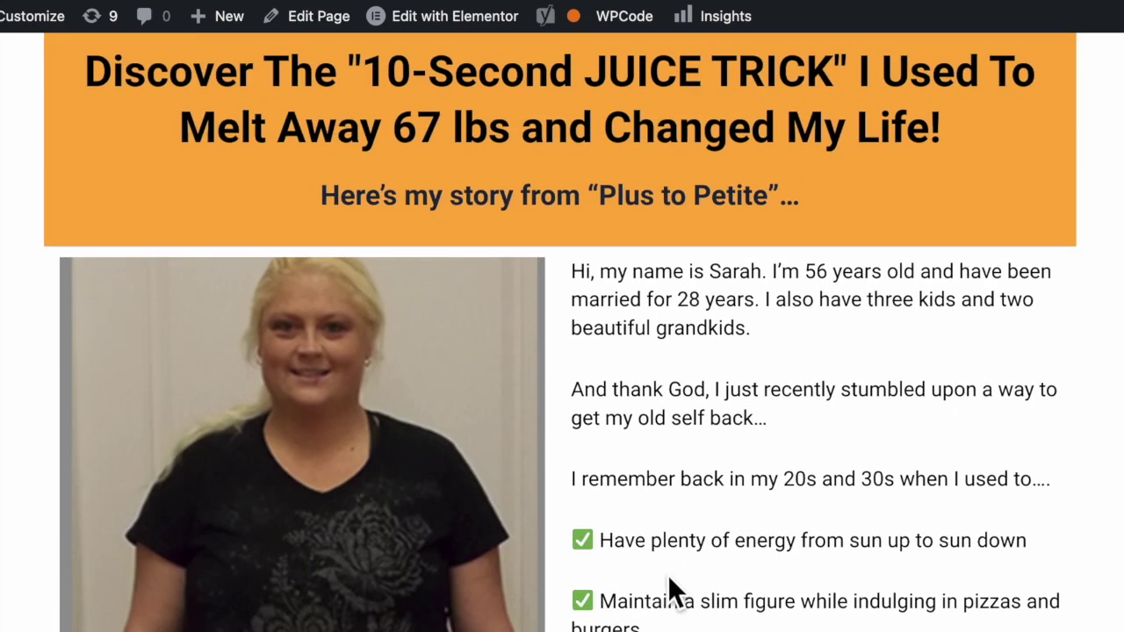
pyautogui.scroll(-1, 668, 579)
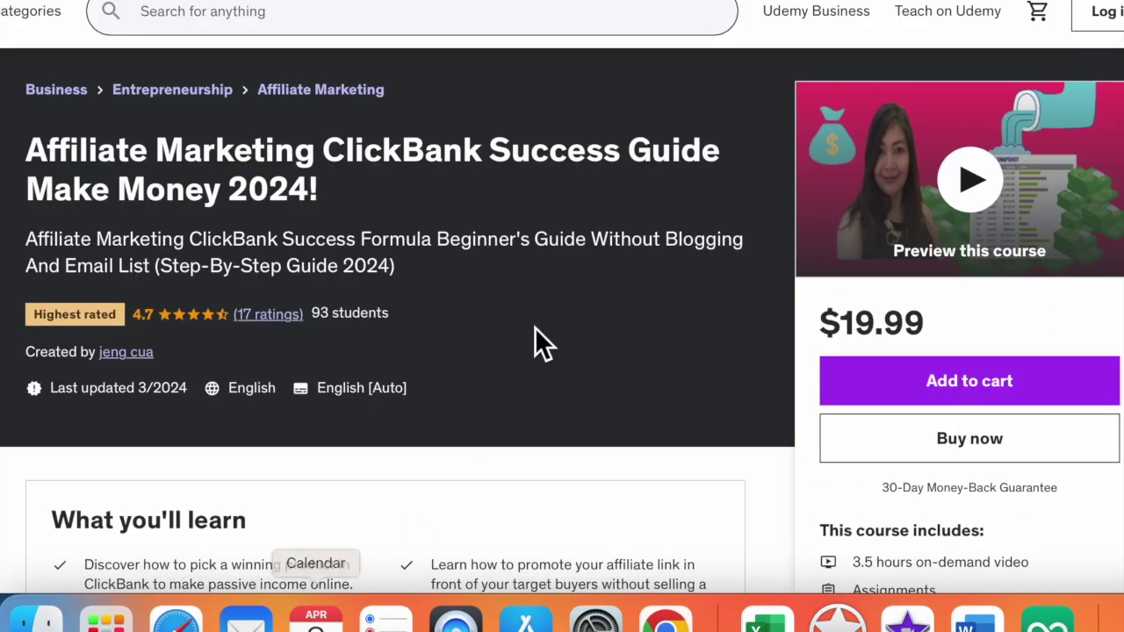
# Step: Examine the Udemy course's curriculum and expand the section Creating Your Own Affiliate Marketing Niche Website
pyautogui.scroll(-10, 484, 466)
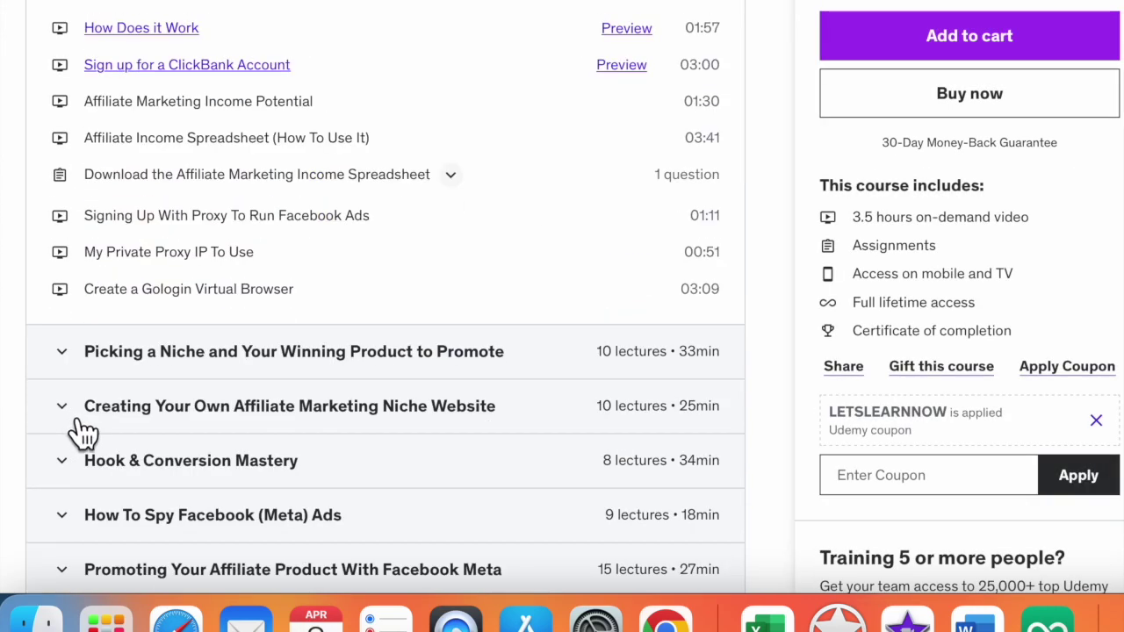
pyautogui.click(73, 420)
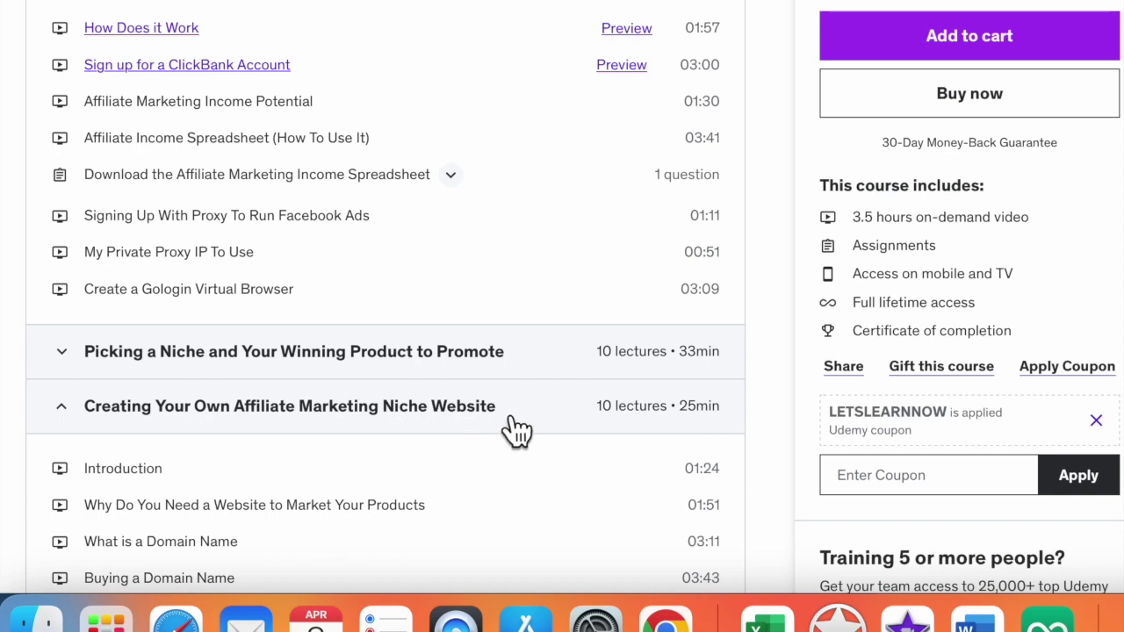
pyautogui.scroll(-5, 490, 430)
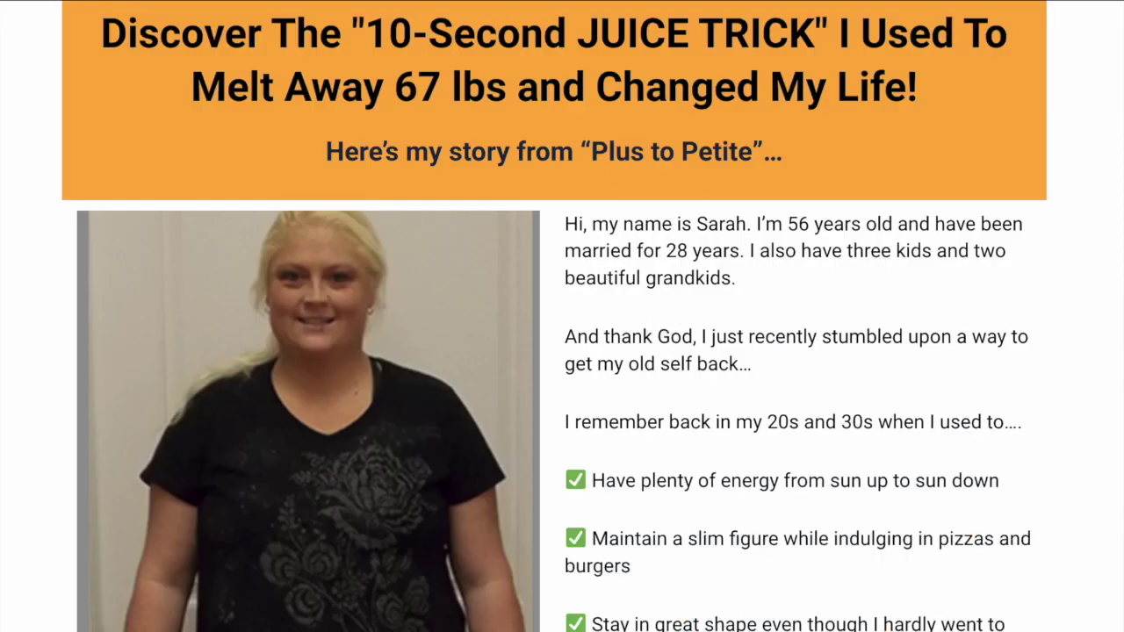
# Step: Copy the landing page's web address, switch to ClickMagick and open its URL Builder
pyautogui.rightClick(115, 6)
pyautogui.click(168, 120)
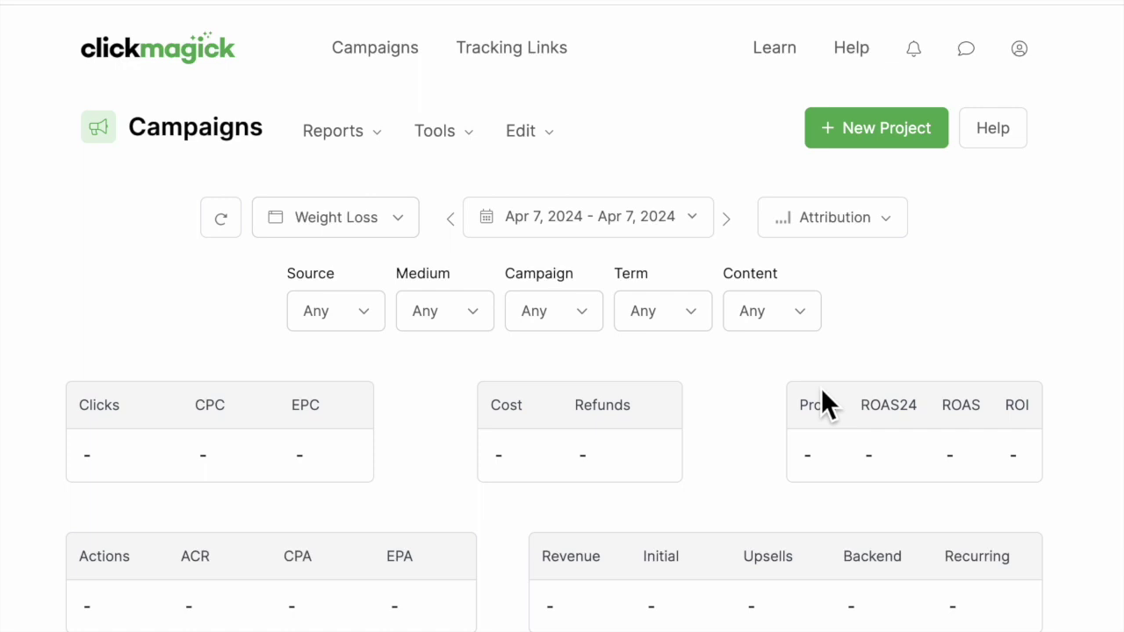
pyautogui.click(479, 146)
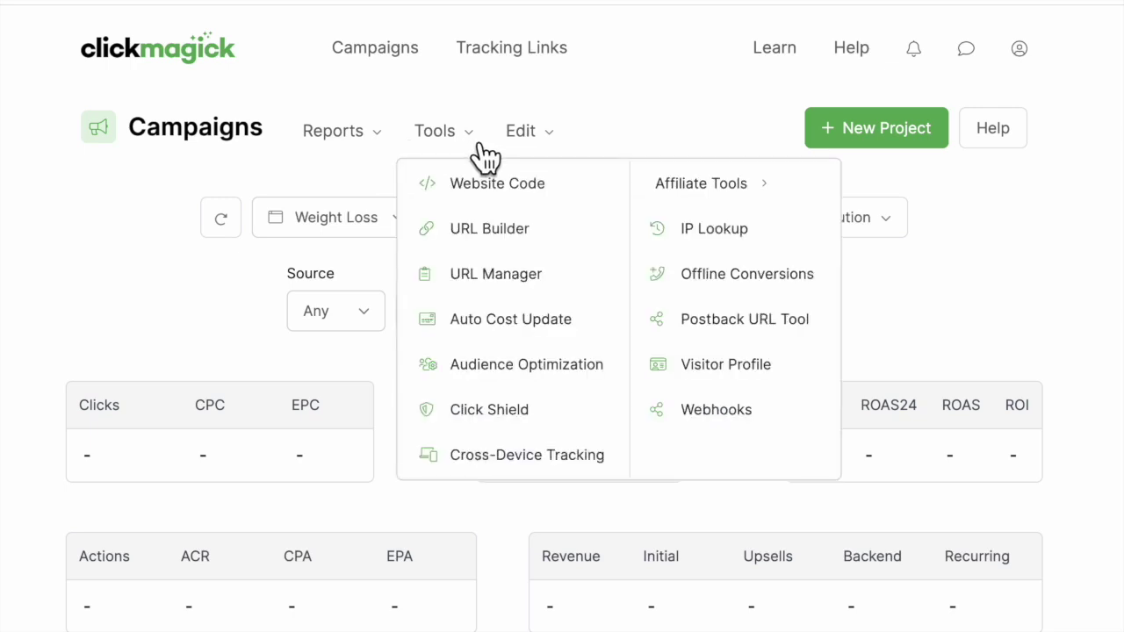
pyautogui.click(503, 245)
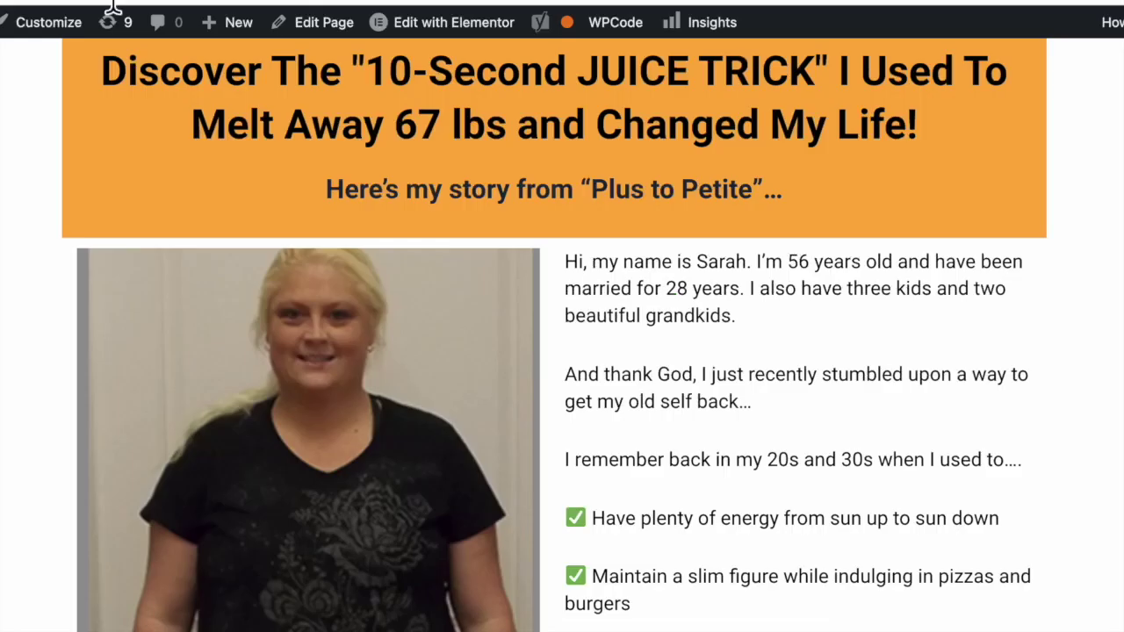
pyautogui.rightClick(112, 5)
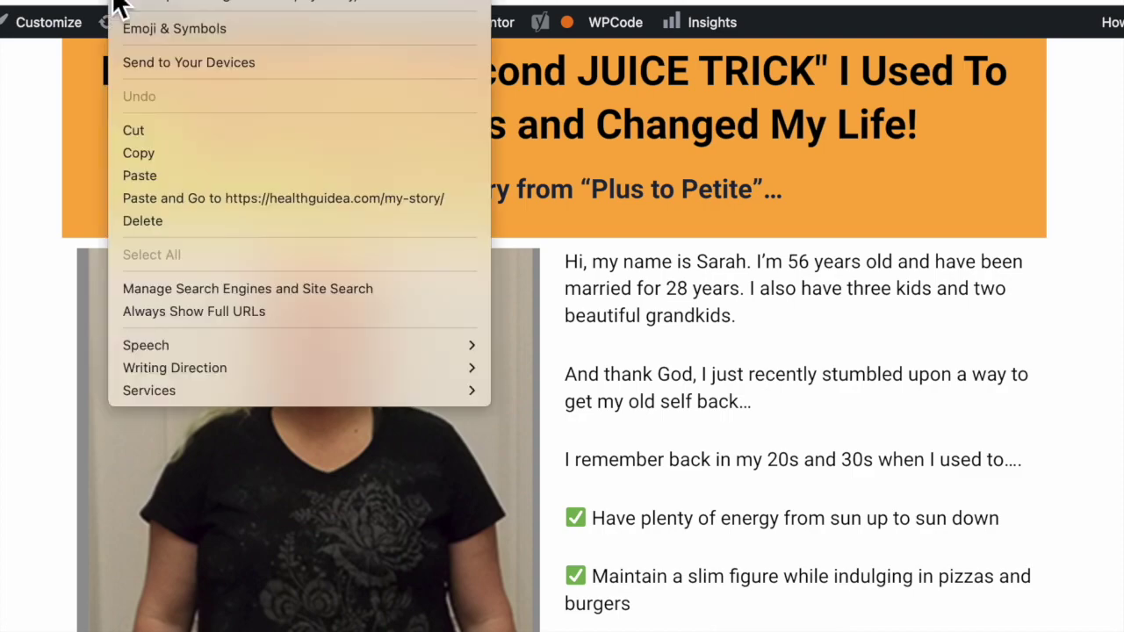
pyautogui.click(138, 154)
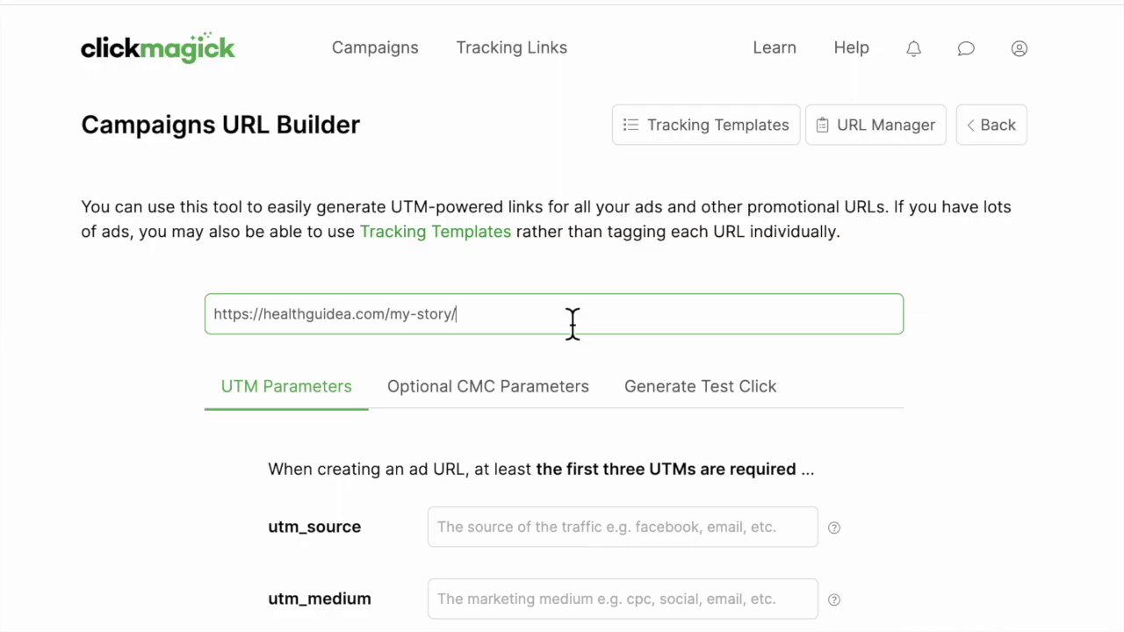
pyautogui.scroll(-3, 573, 323)
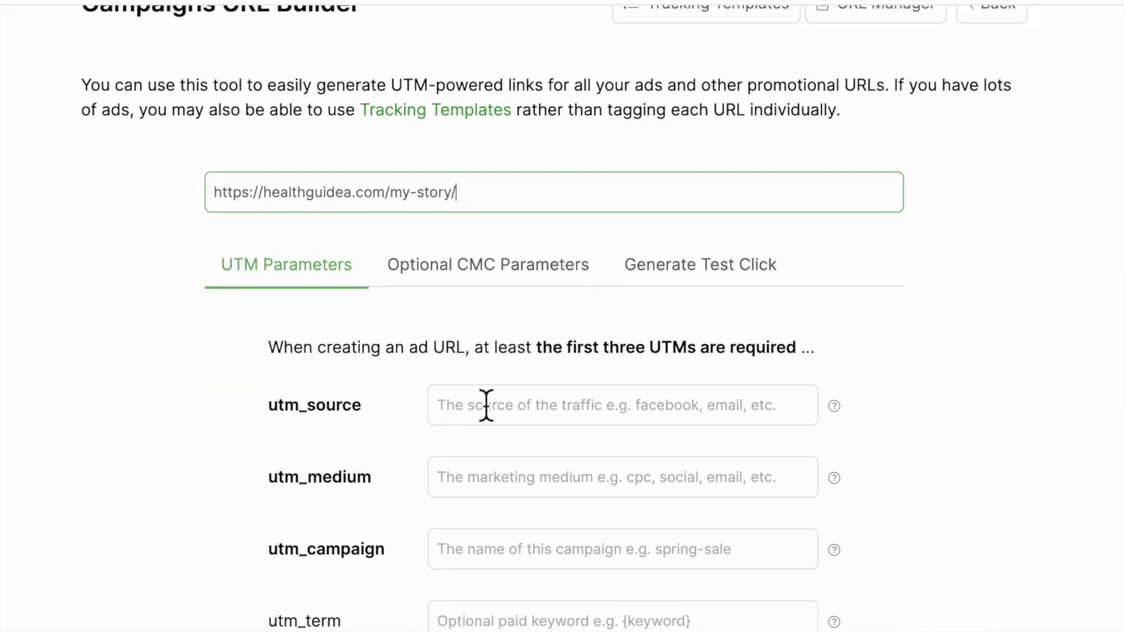
# Step: Fill in the UTM parameters from the planner spreadsheet: utm_source facebook, utm_medium creative10V and utm_campaign LB-ADSET2
pyautogui.click(475, 414)
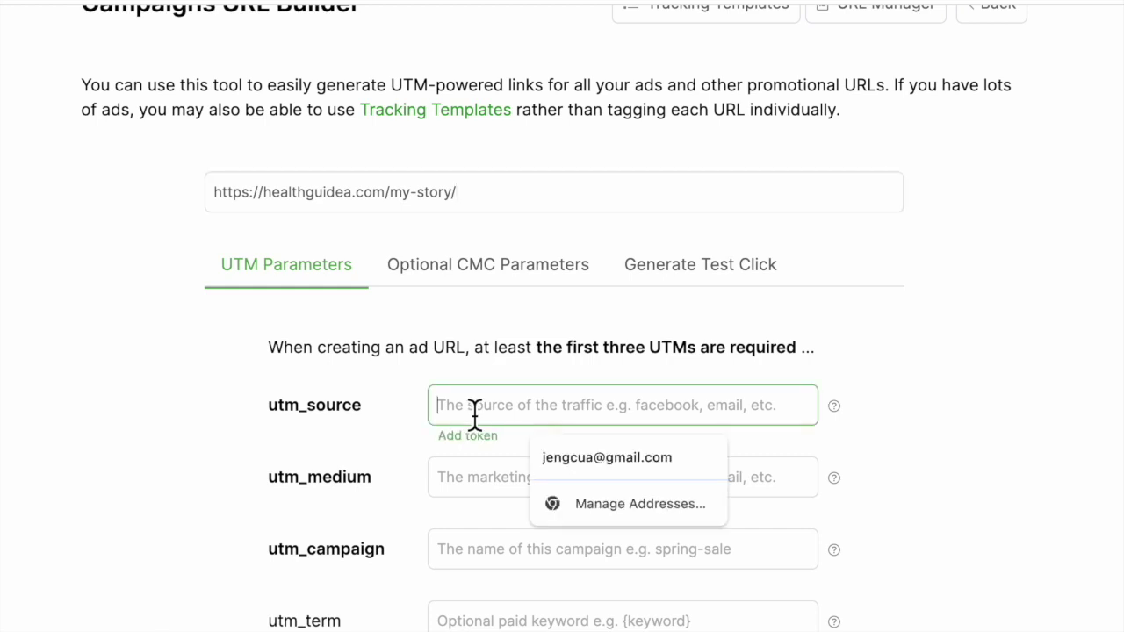
pyautogui.write('f')
pyautogui.click(462, 457)
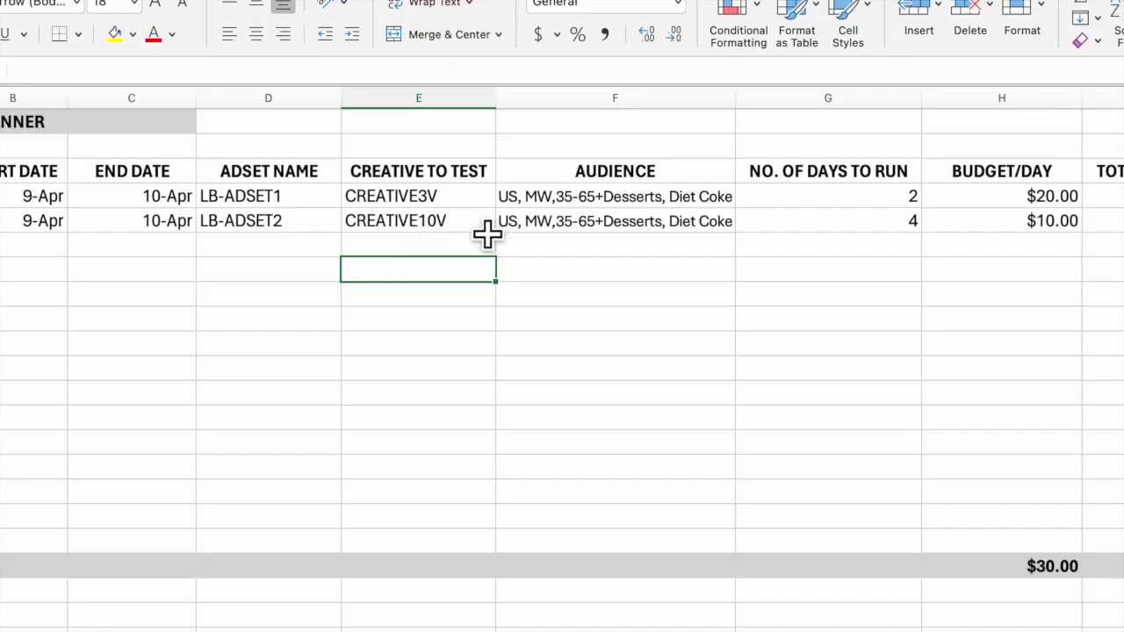
pyautogui.click(486, 230)
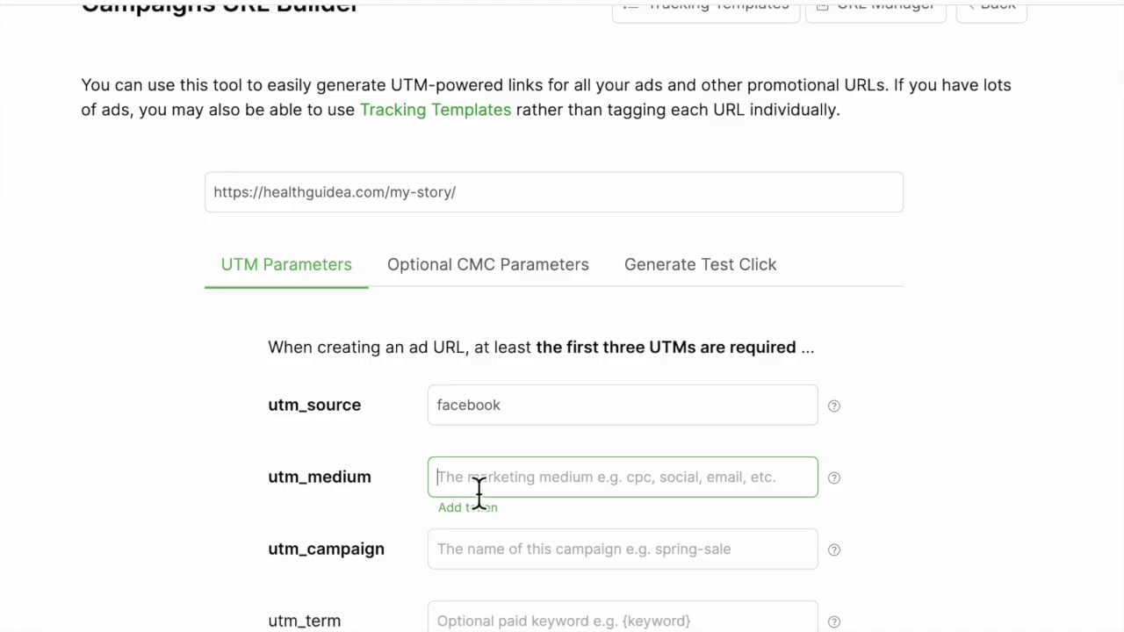
pyautogui.hotkey('ctrl', 'v')
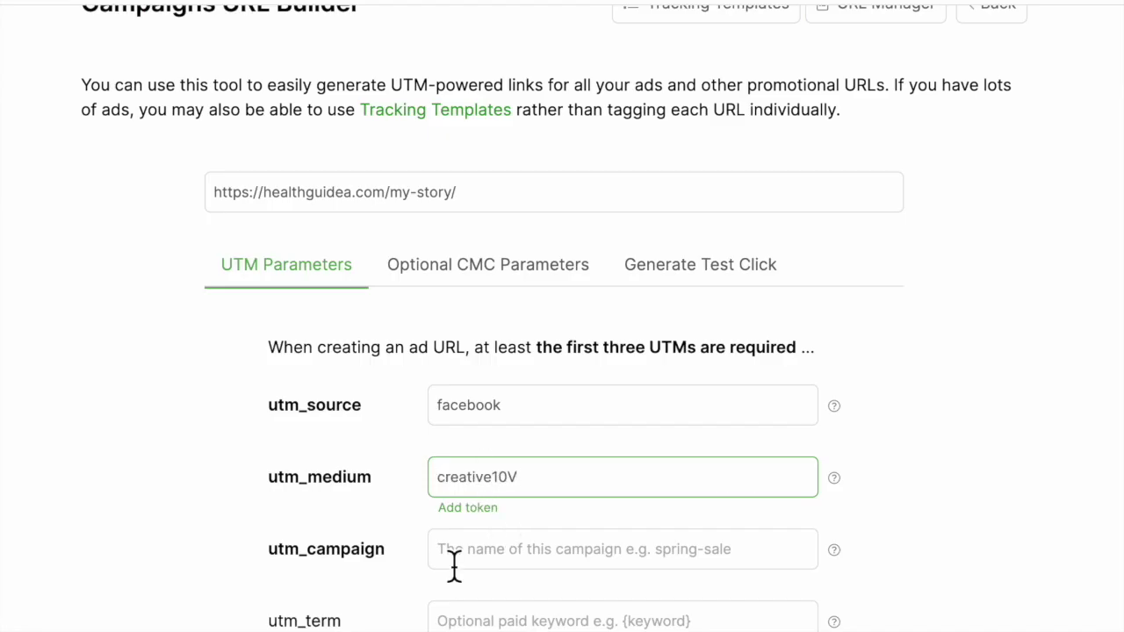
pyautogui.click(454, 565)
pyautogui.write('LB-ADSET2')
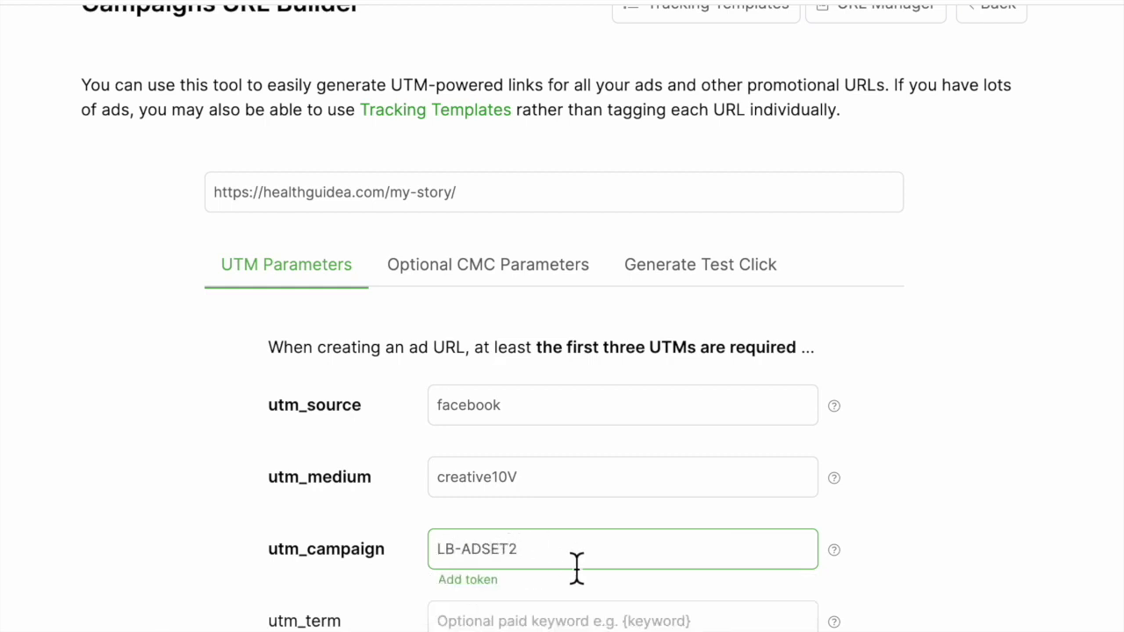
# Step: Copy the complete generated tracking URL below the UTM parameters
pyautogui.scroll(-5, 577, 566)
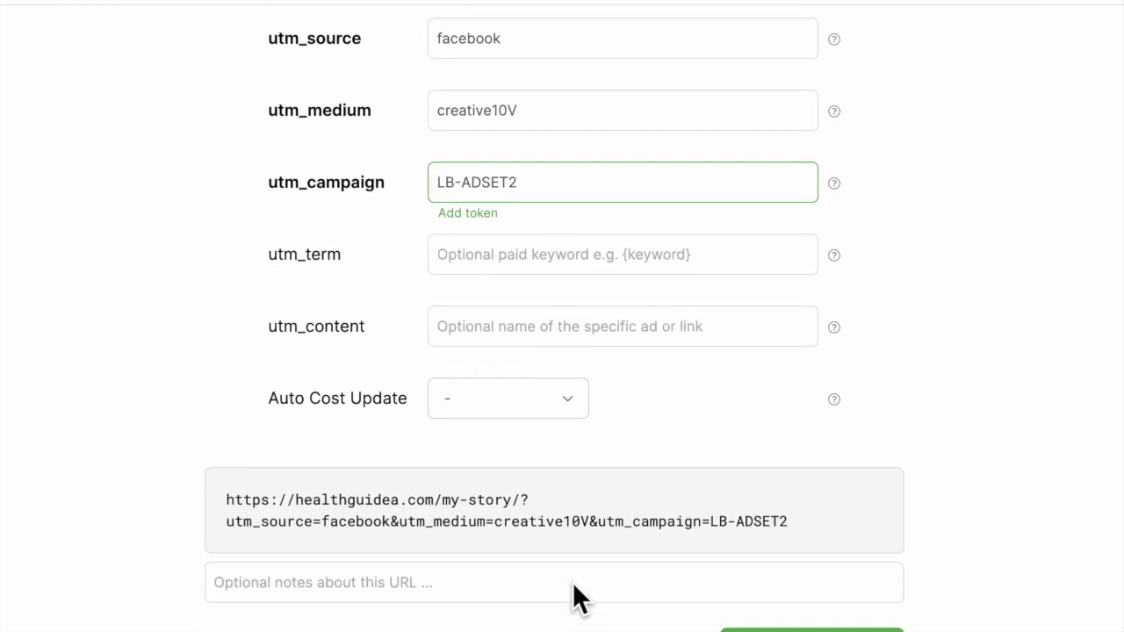
pyautogui.moveTo(230, 505); pyautogui.dragTo(837, 531)
pyautogui.scroll(5, 835, 518)
pyautogui.scroll(-5, 662, 509)
pyautogui.scroll(-1, 665, 516)
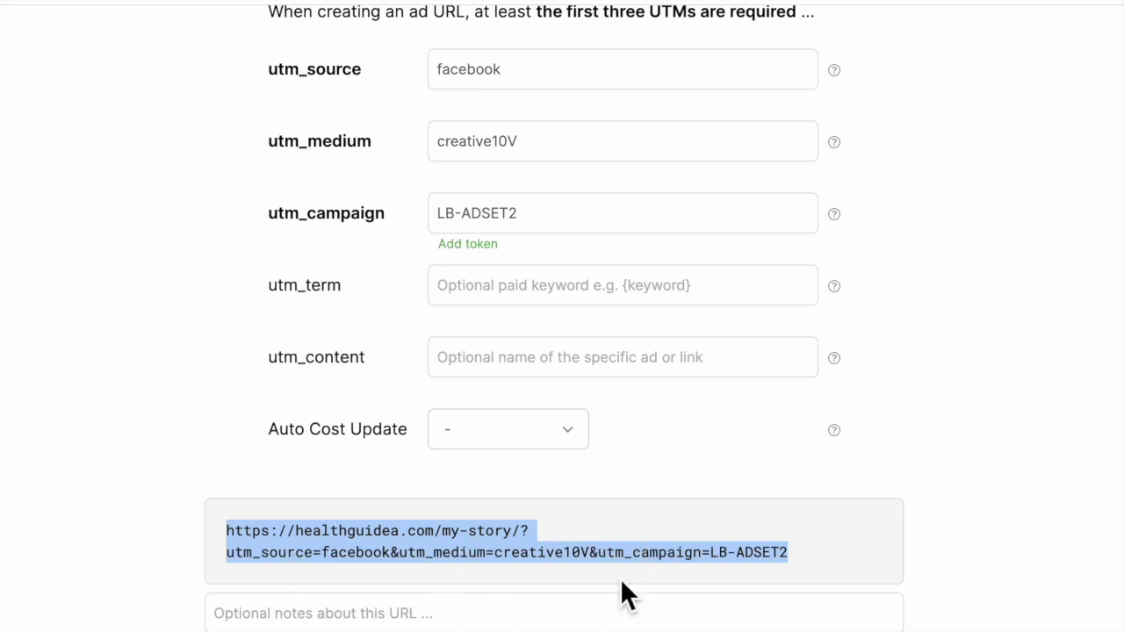
pyautogui.click(553, 541)
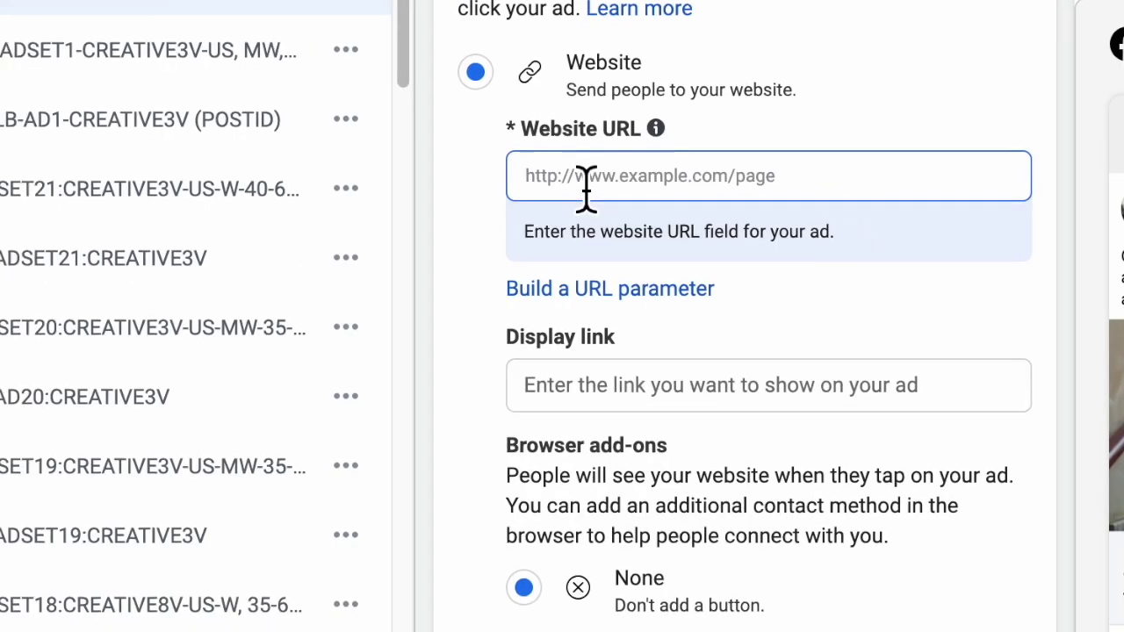
# Step: Switch to Meta Ads Manager, paste the tracking URL as the ad's website URL and set the display link to heathguidea.com
pyautogui.click(587, 187)
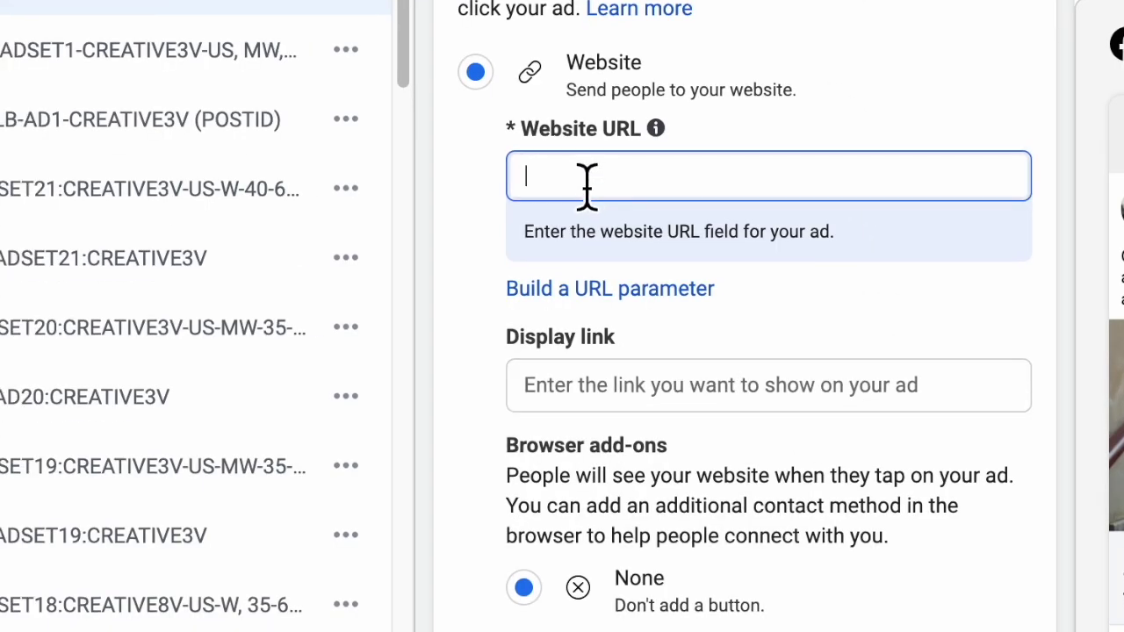
pyautogui.rightClick(586, 187)
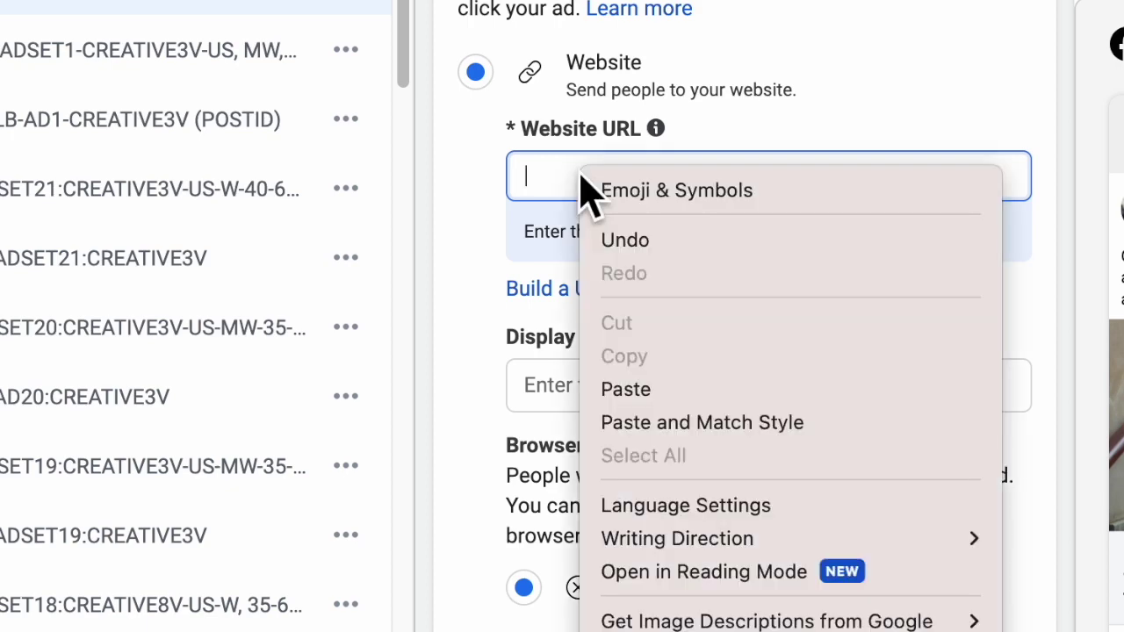
pyautogui.click(615, 391)
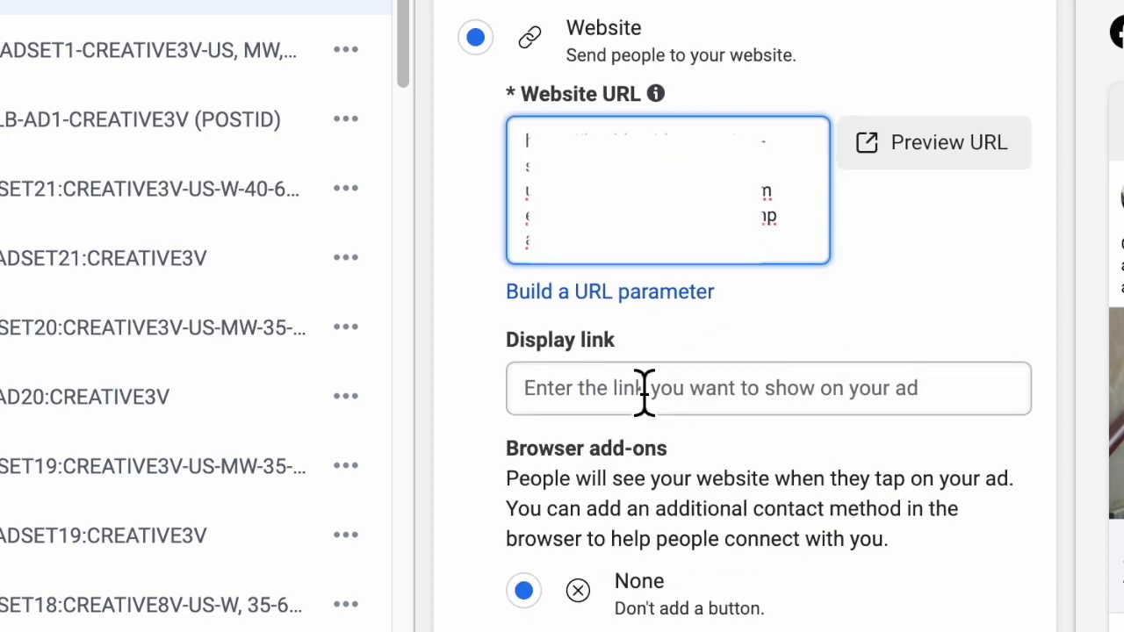
pyautogui.click(645, 395)
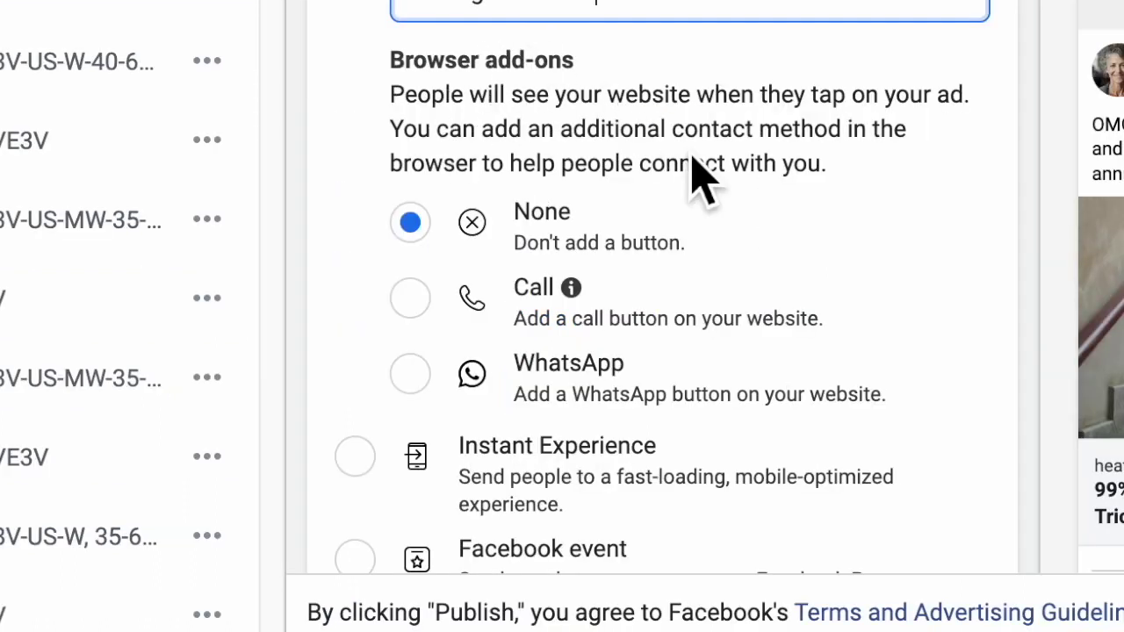
# Step: Check the remaining ad settings through Tracking, publish the ad set and ad, and view and dismiss the publishing details
pyautogui.scroll(-5, 872, 374)
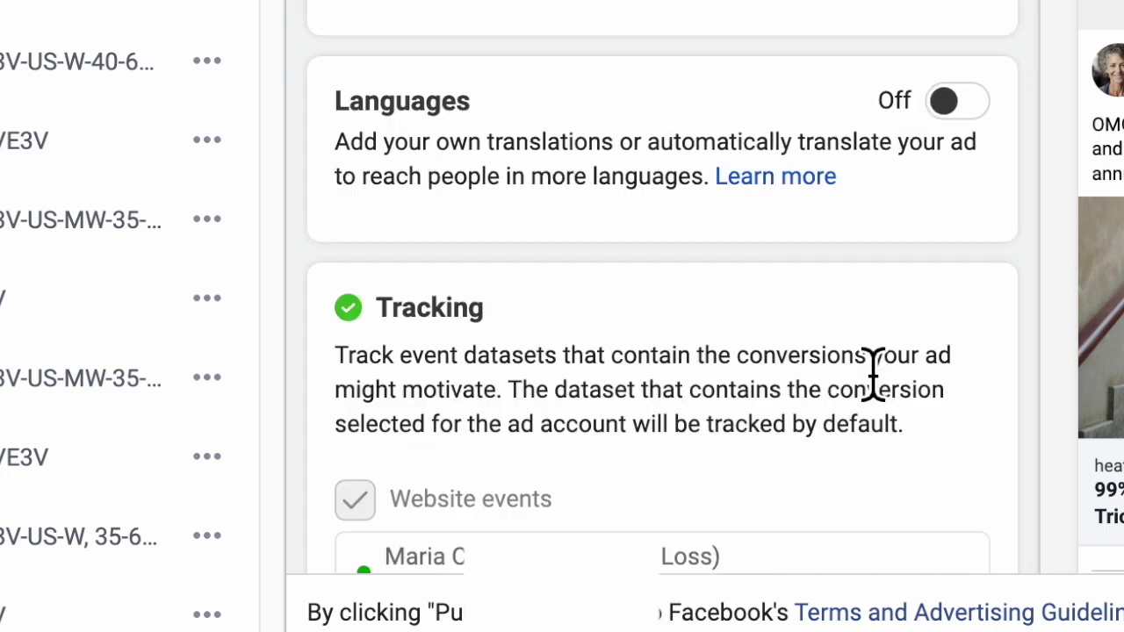
pyautogui.scroll(-4, 669, 202)
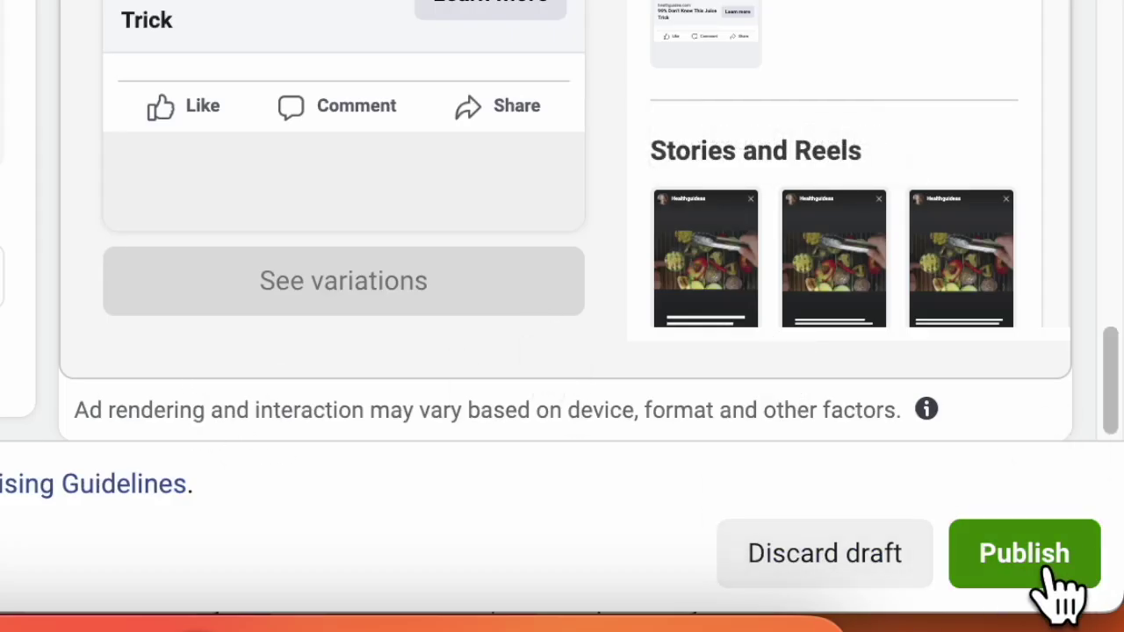
pyautogui.click(1054, 571)
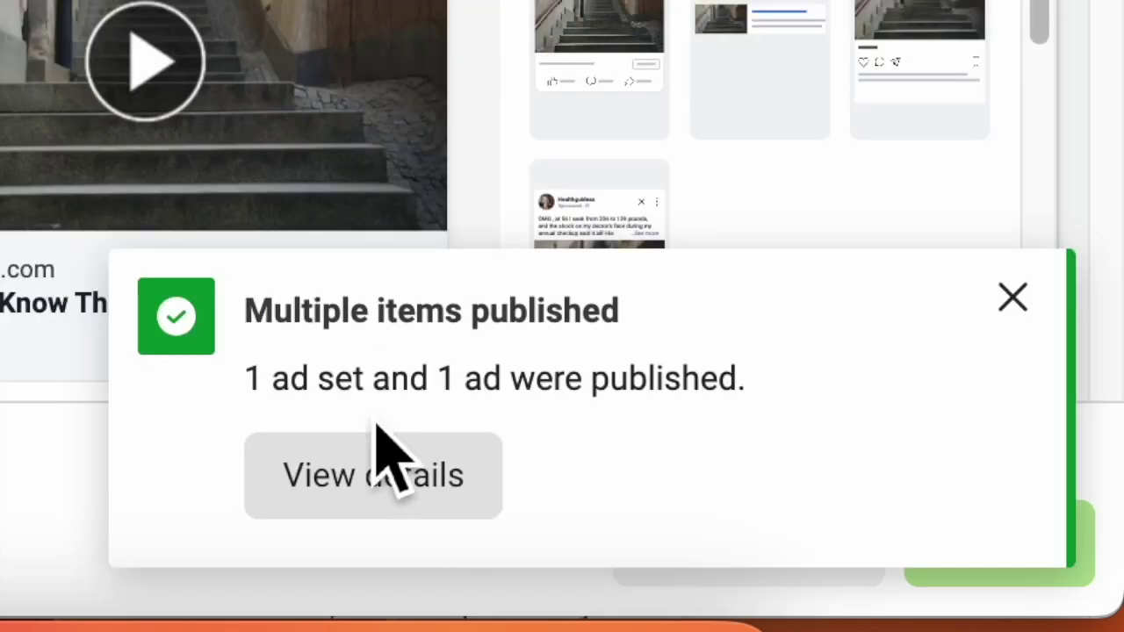
pyautogui.click(362, 509)
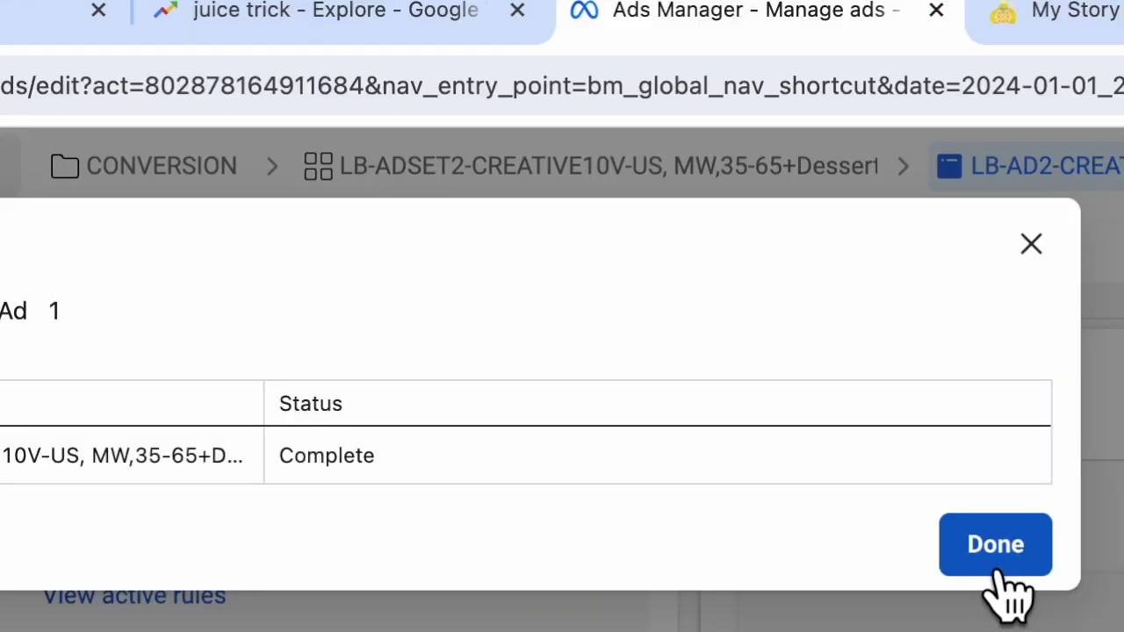
pyautogui.click(1123, 559)
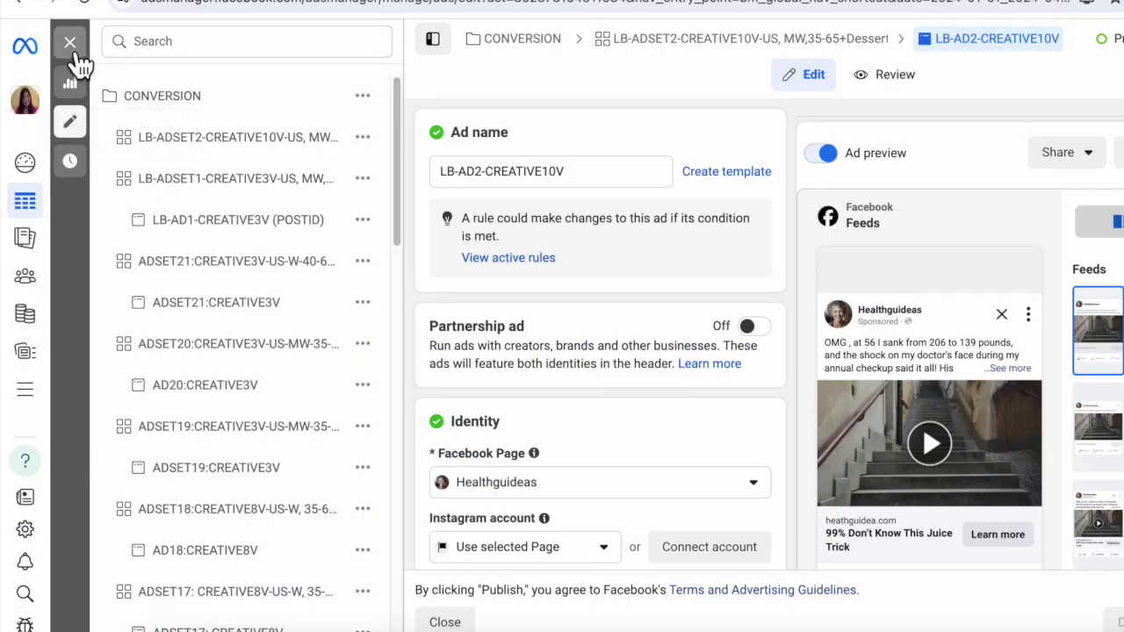
# Step: Close the ad editor, review the campaign's ad sets and their delivery, and select LB-ADSET2-CREATIVE10V
pyautogui.click(71, 43)
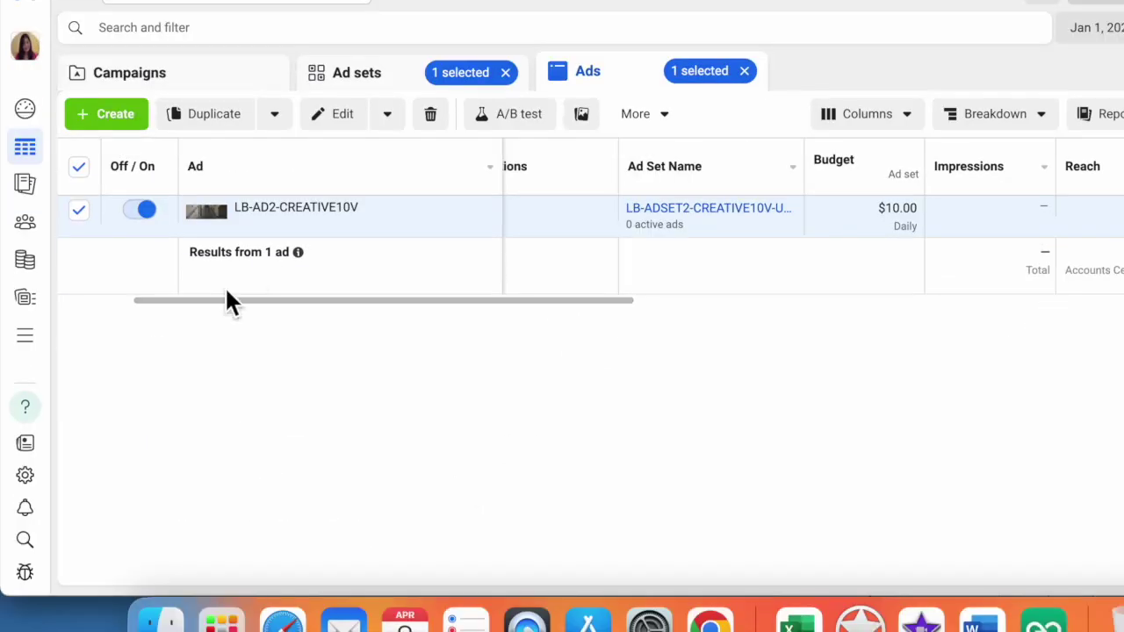
pyautogui.hscroll(-5, 243, 299)
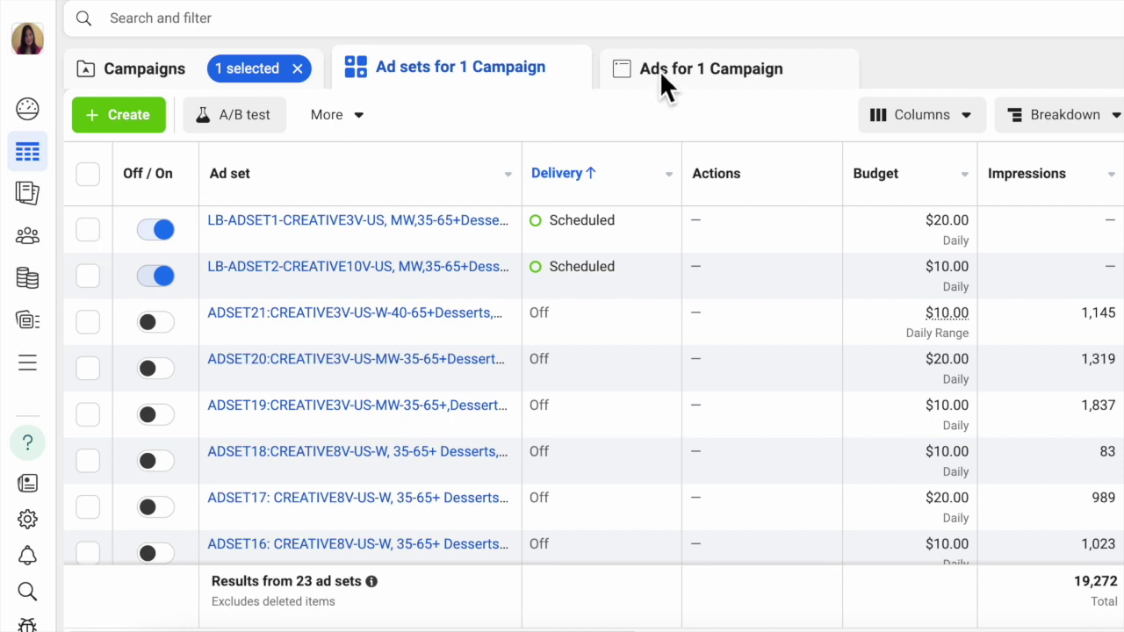
pyautogui.click(88, 276)
pyautogui.moveTo(114, 253)
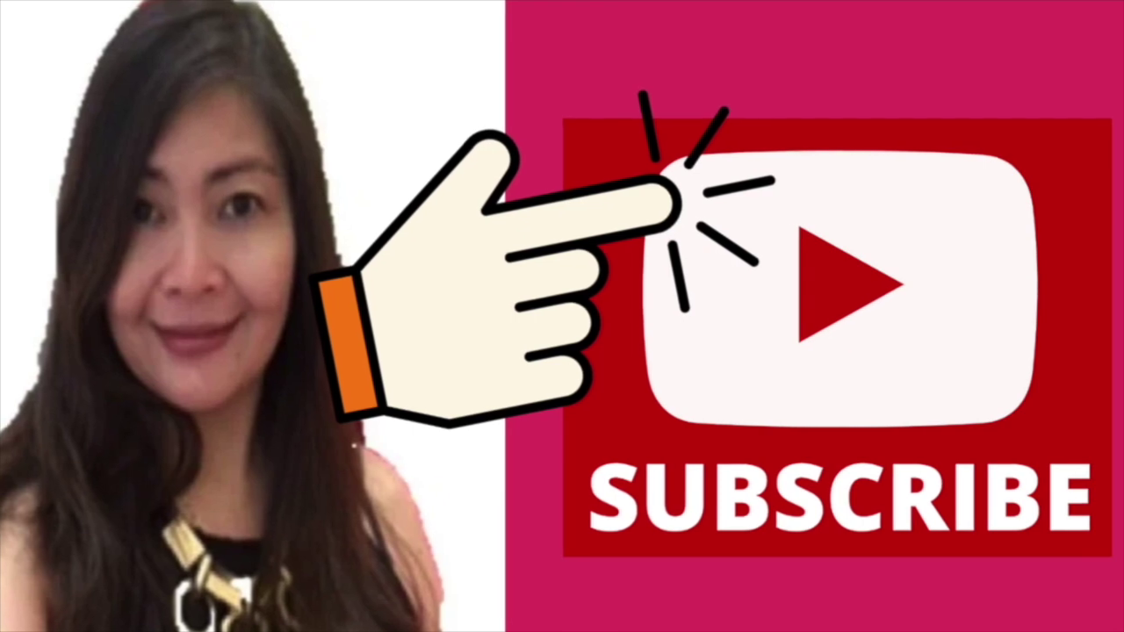